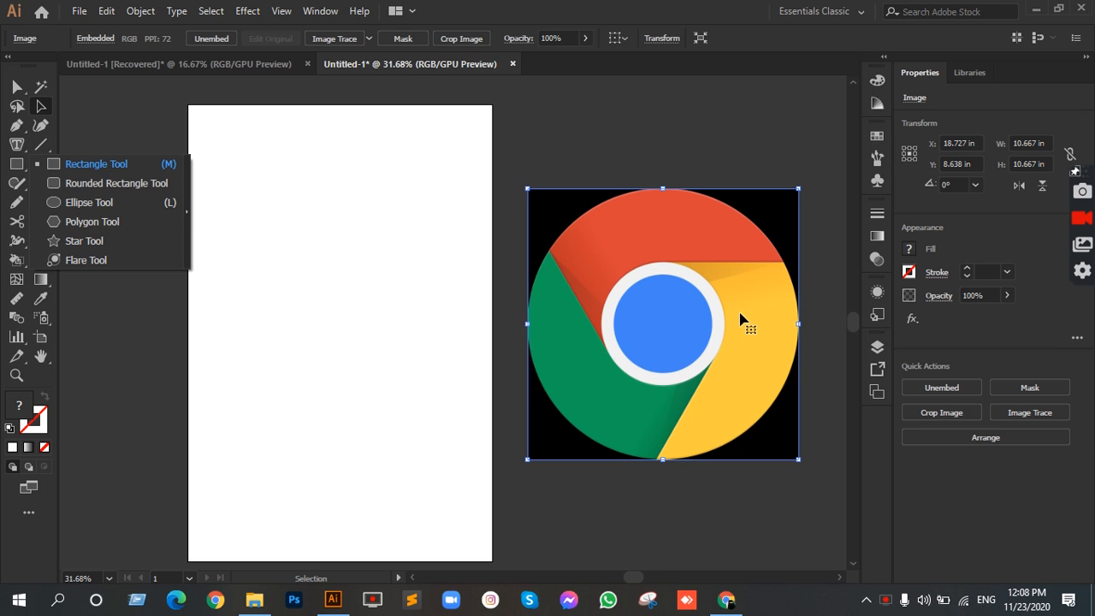
pyautogui.click(90, 204)
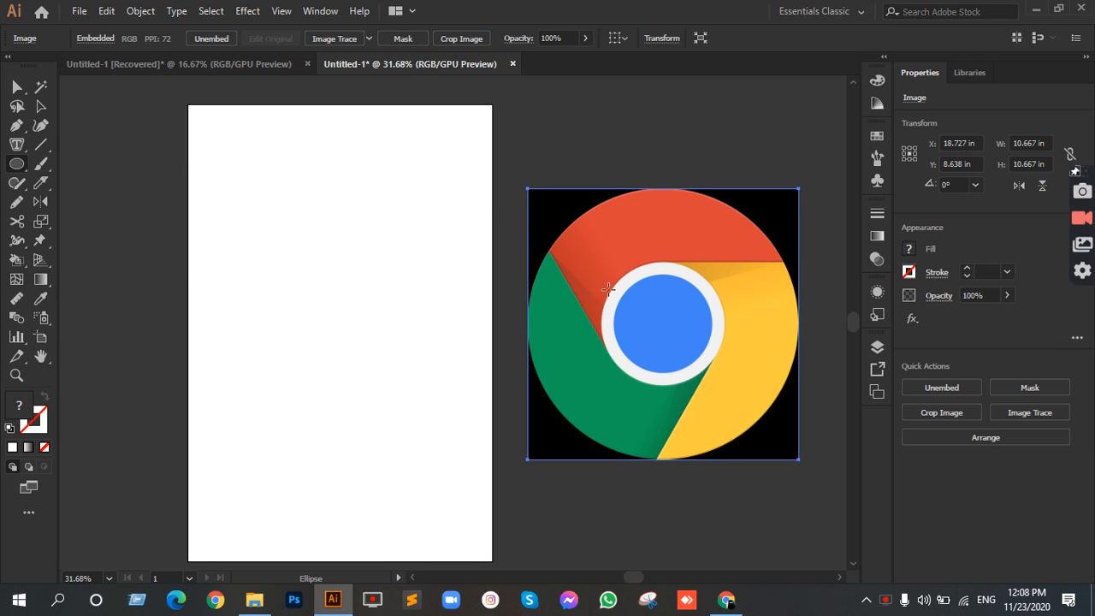
pyautogui.click(16, 163)
pyautogui.click(46, 136)
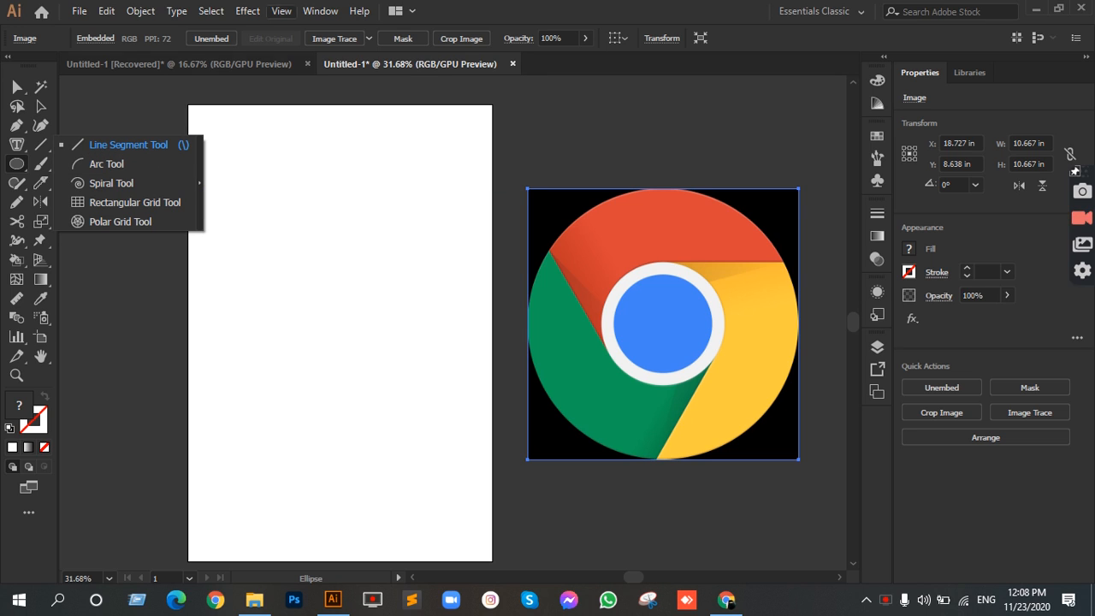
pyautogui.click(95, 147)
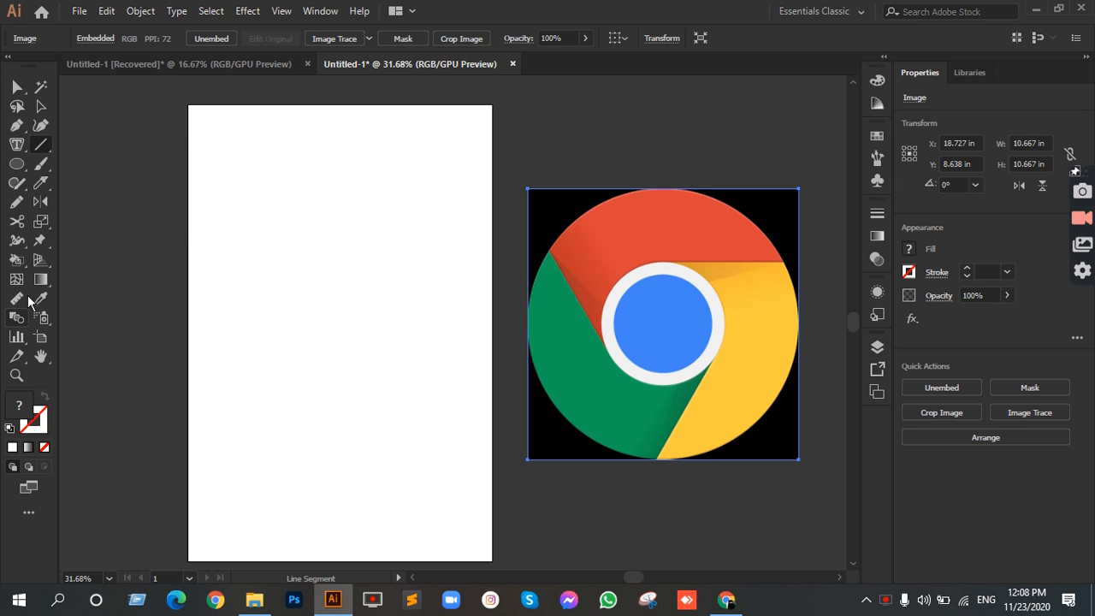
pyautogui.click(16, 125)
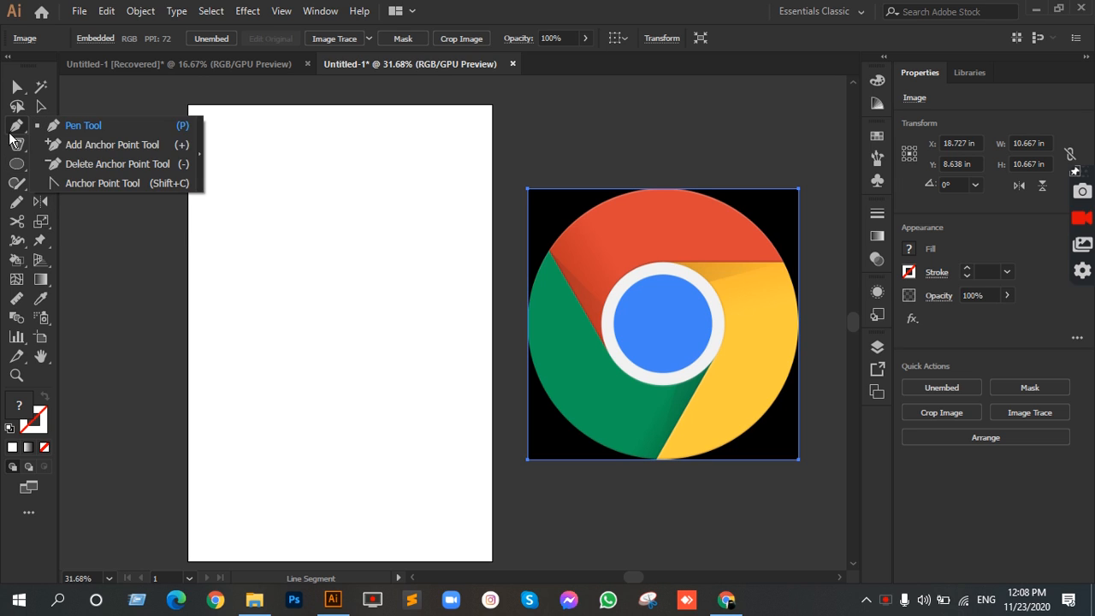
pyautogui.click(65, 125)
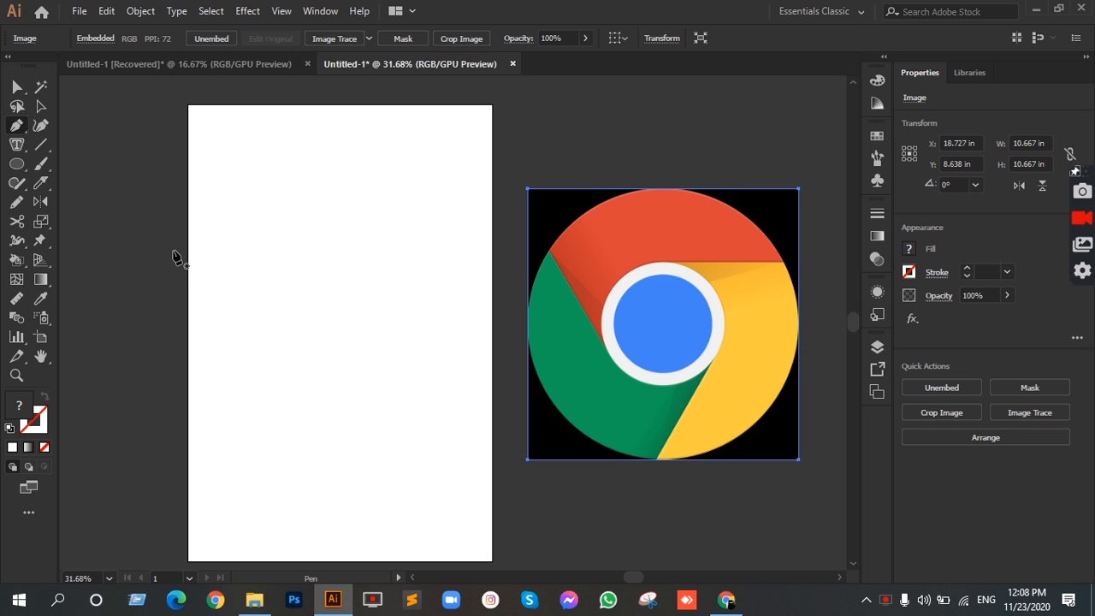
# Step: Draw two test line segments running from the artboard's upper area toward the logo image
pyautogui.click(41, 144)
pyautogui.click(115, 149)
pyautogui.moveTo(300, 222); pyautogui.dragTo(548, 215)
pyautogui.moveTo(442, 166); pyautogui.dragTo(670, 144)
# Step: Draw a test Pen path with one straight and one curved segment, and delete all the test lines
pyautogui.click(16, 125)
pyautogui.click(233, 259)
pyautogui.click(407, 253)
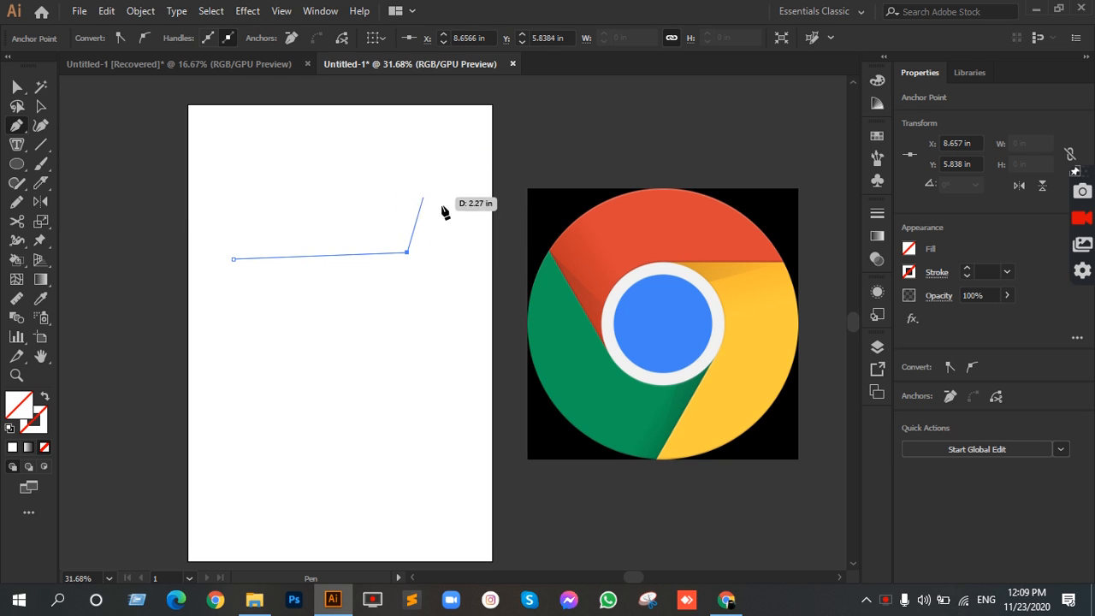
pyautogui.moveTo(470, 217); pyautogui.dragTo(523, 248)
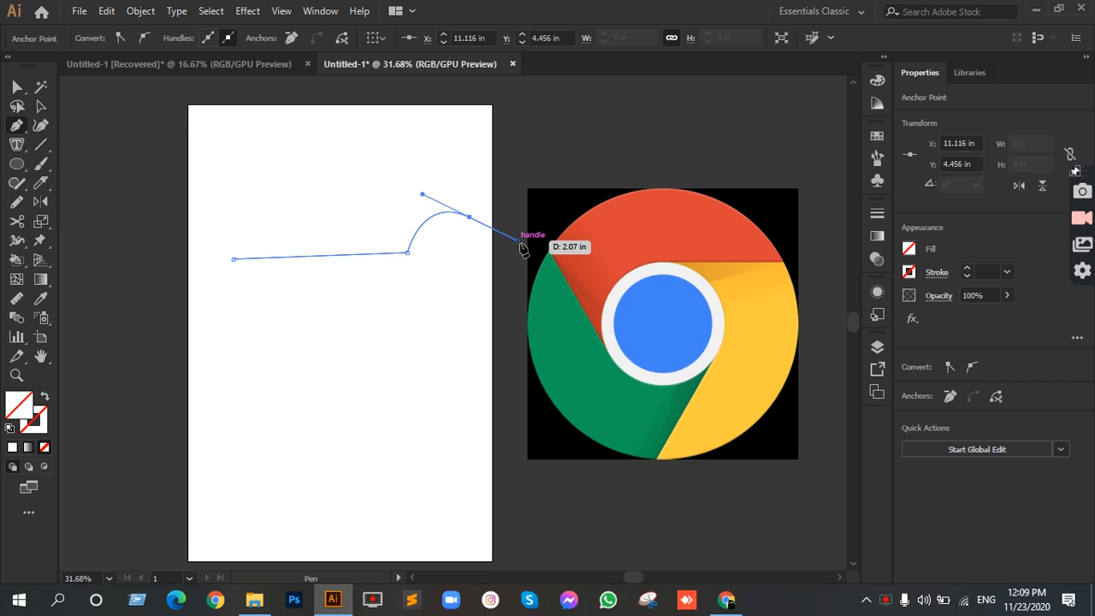
pyautogui.press('v')
pyautogui.moveTo(132, 83); pyautogui.dragTo(484, 305)
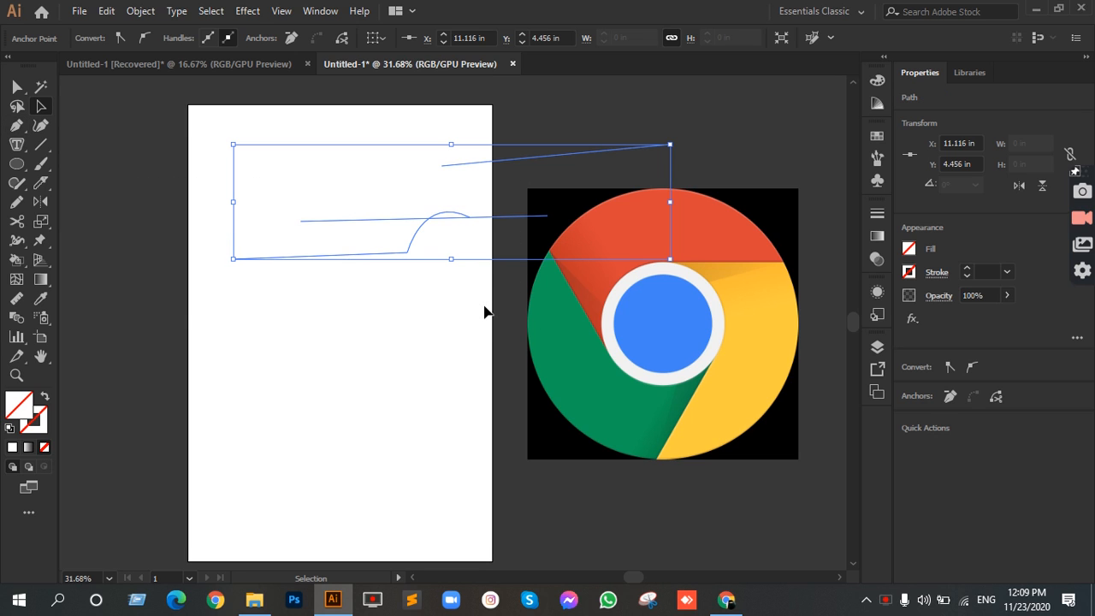
pyautogui.press('Delete')
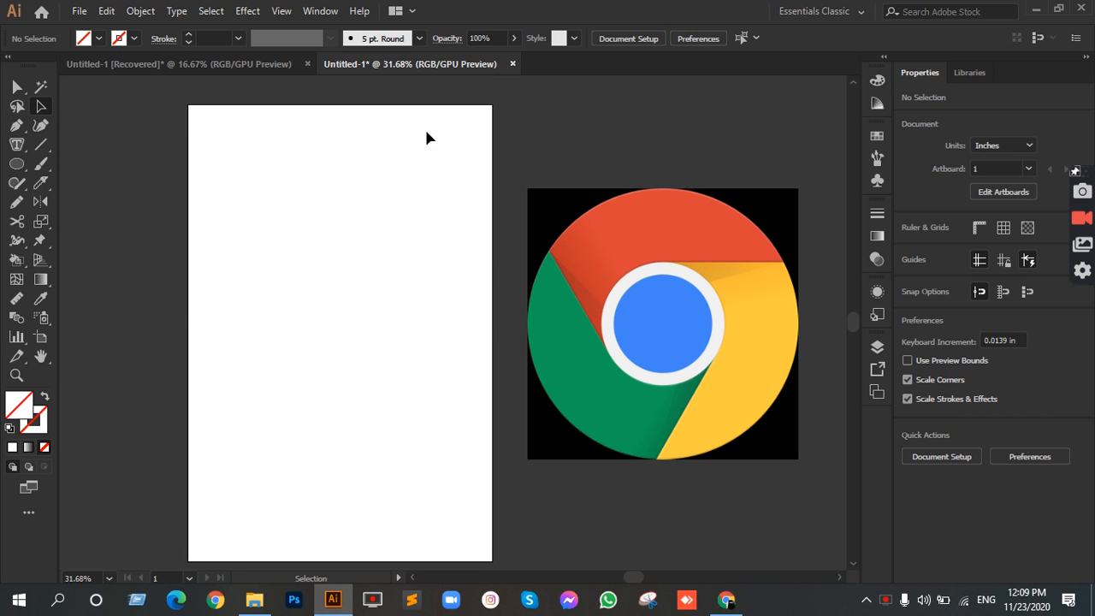
# Step: Move the Chrome logo image onto the artboard and center it at X 6 in, Y 9 in
pyautogui.click(619, 332)
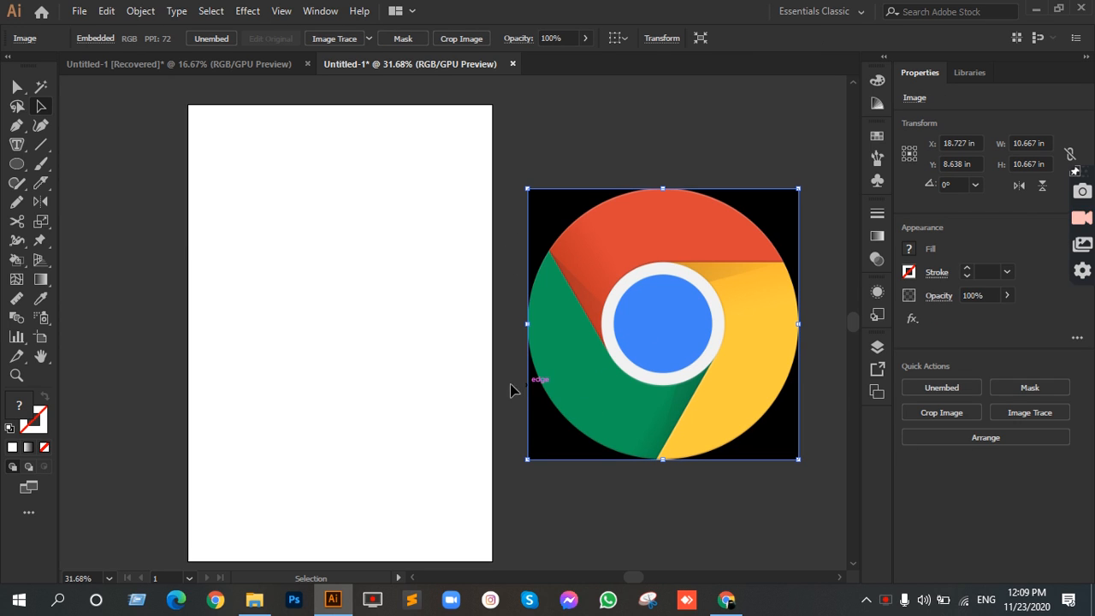
pyautogui.moveTo(646, 373); pyautogui.dragTo(345, 342)
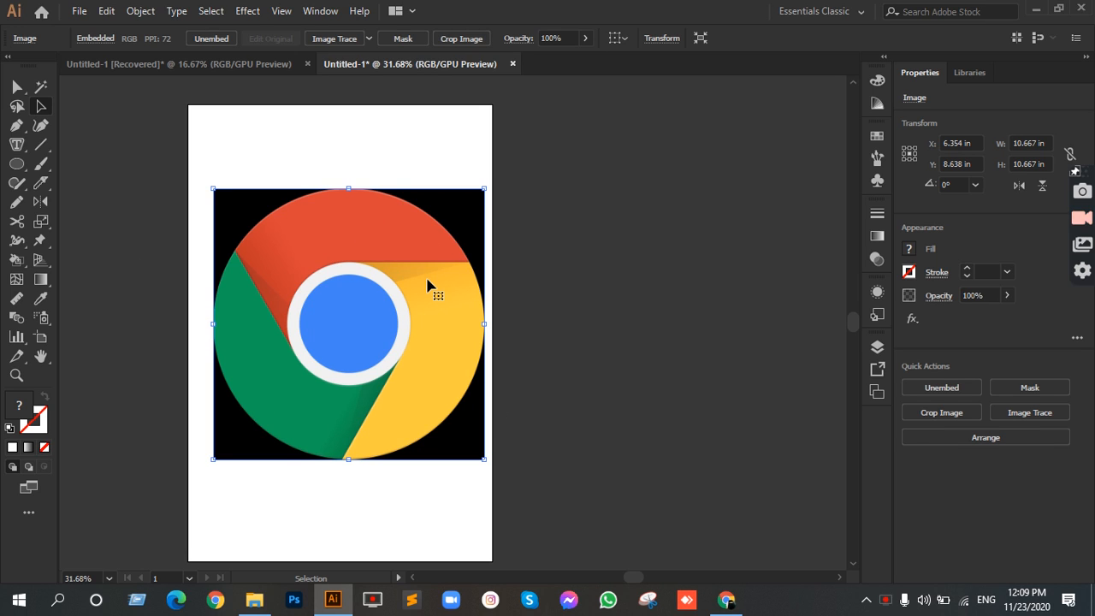
pyautogui.moveTo(428, 286); pyautogui.dragTo(734, 300)
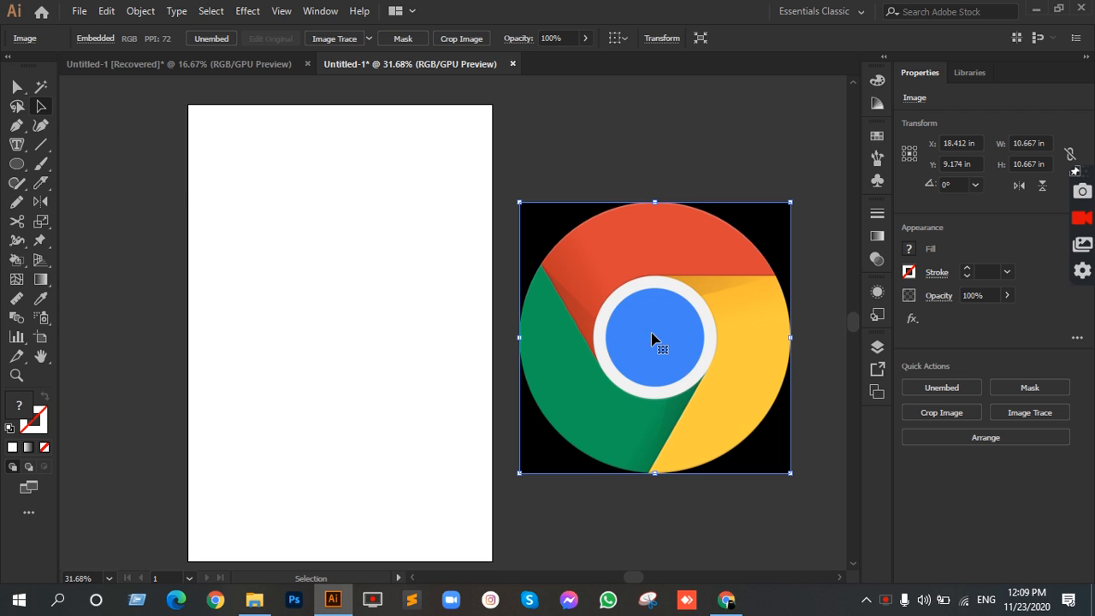
pyautogui.moveTo(676, 345); pyautogui.dragTo(360, 338)
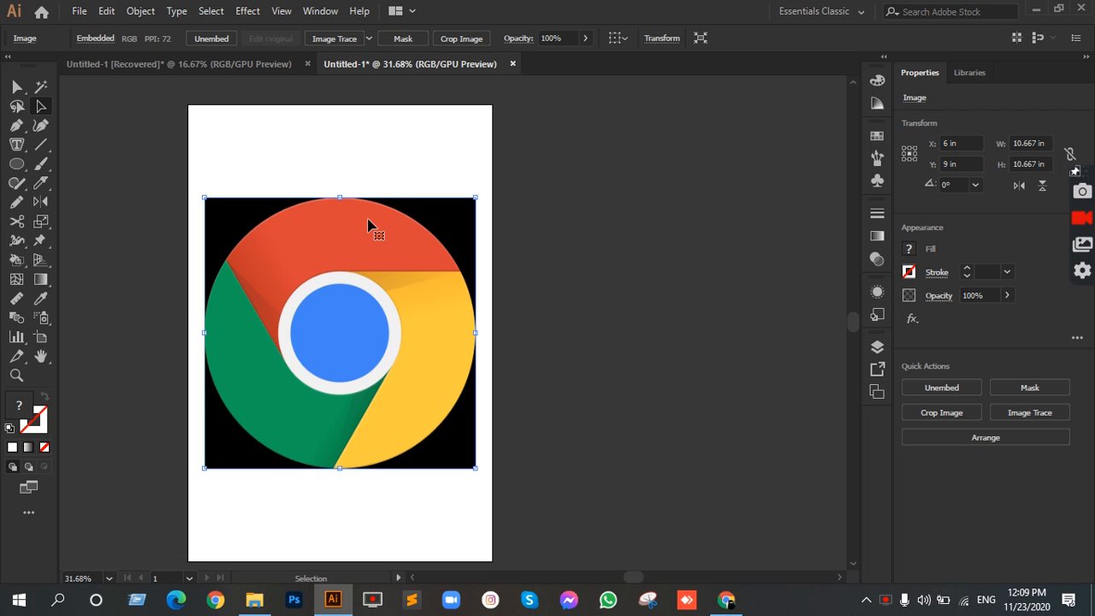
pyautogui.hotkey('ctrl', 'shift', 'a')
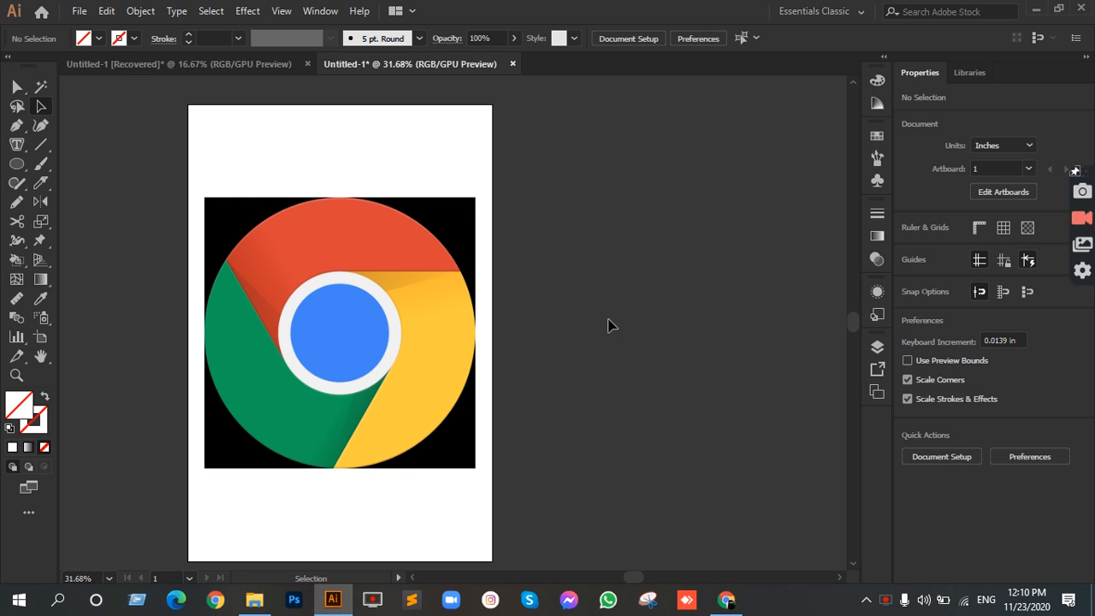
# Step: Try moving the logo image off the artboard's center and undo the move
pyautogui.hotkey('ctrl', 'a')
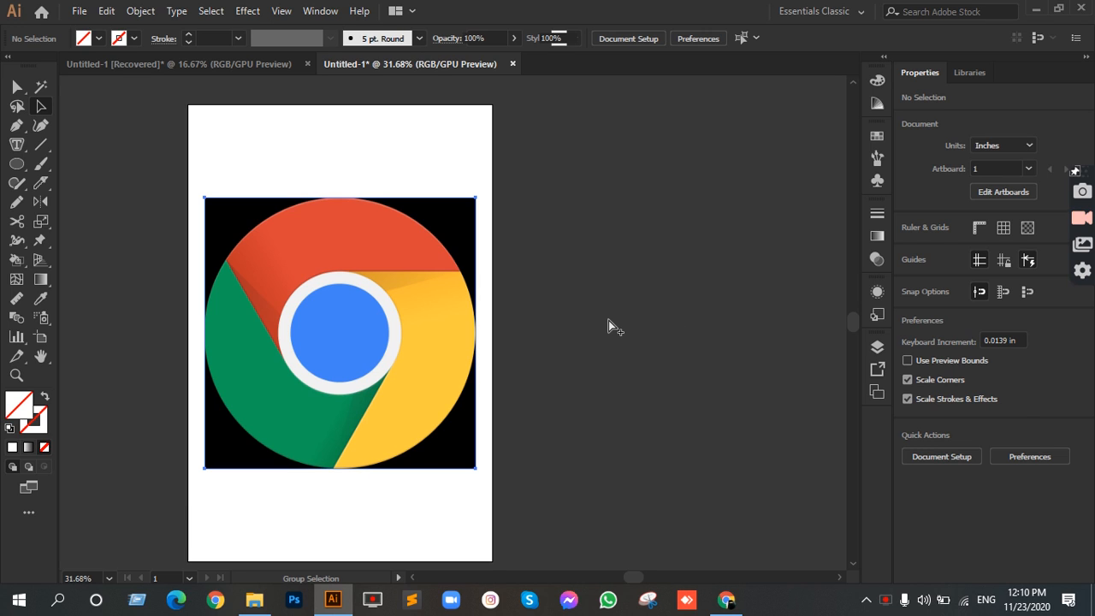
pyautogui.moveTo(398, 350); pyautogui.dragTo(543, 362)
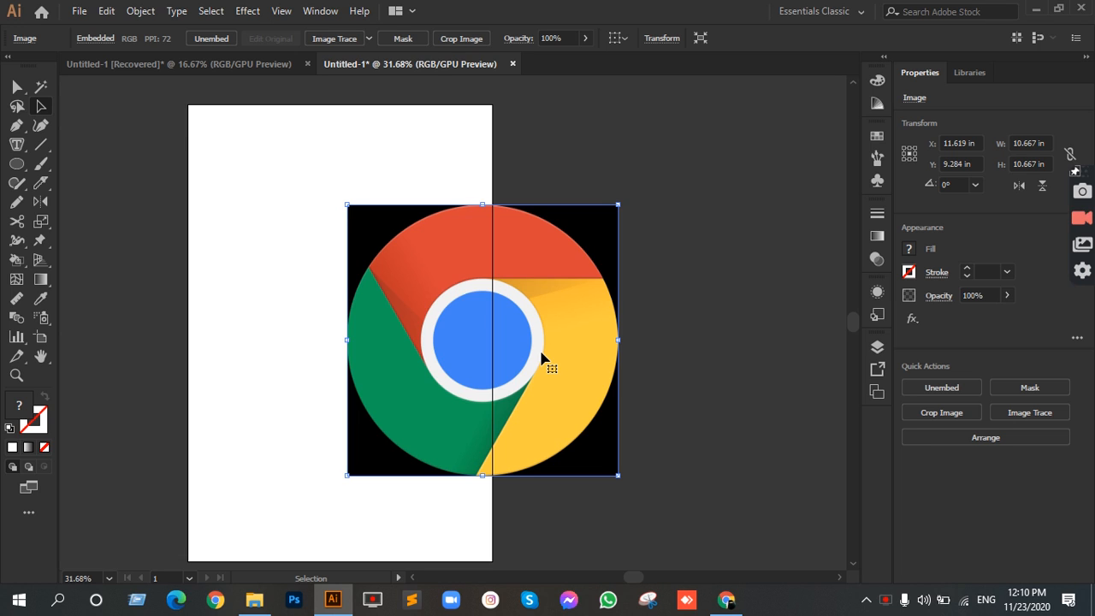
pyautogui.hotkey('ctrl', 'z')
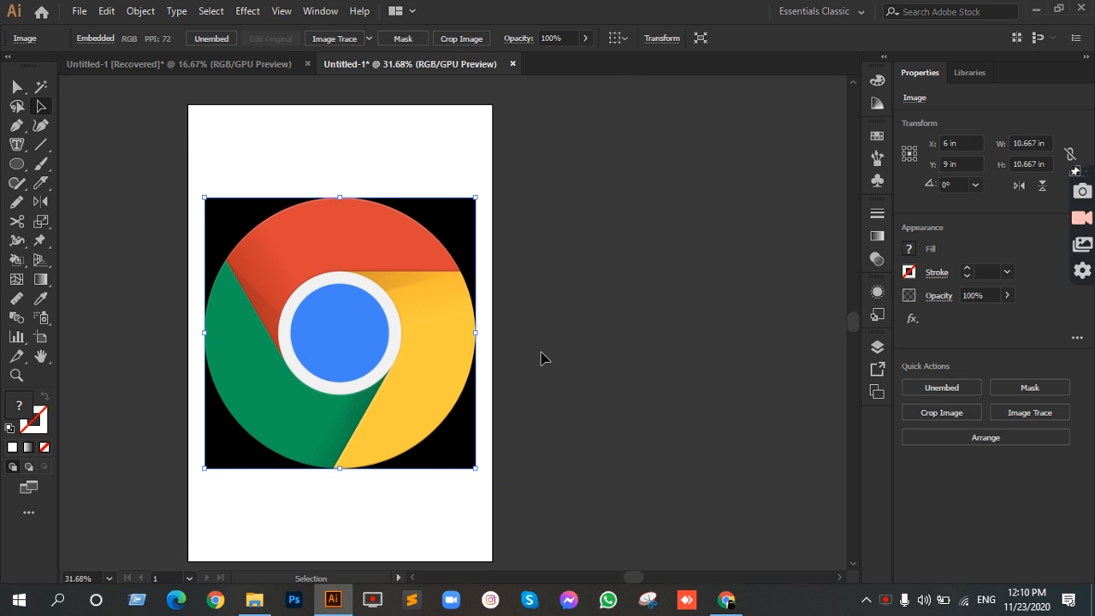
# Step: Draw a circle about 10.67 in across from the logo's center, matching the logo's outer edge
pyautogui.click(208, 188)
pyautogui.moveTo(11, 165); pyautogui.dragTo(89, 203)
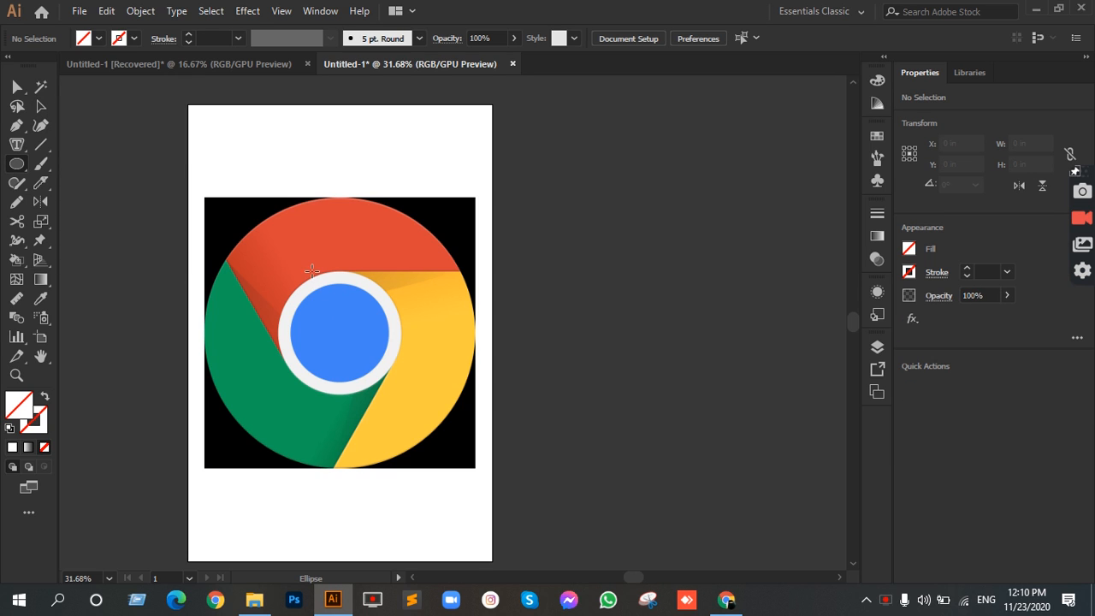
pyautogui.moveTo(301, 258); pyautogui.dragTo(583, 452)
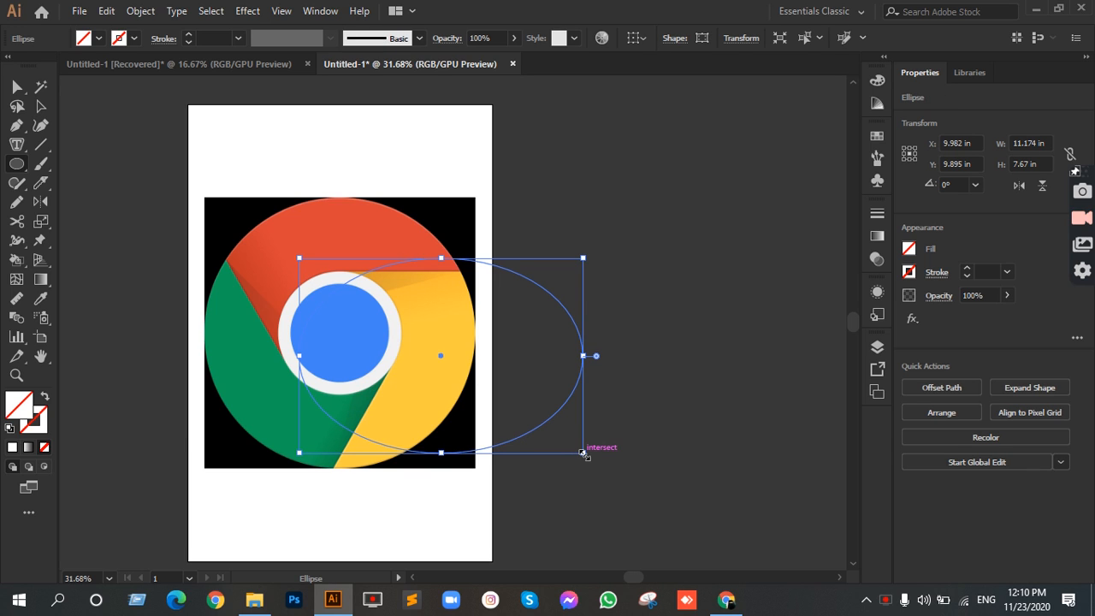
pyautogui.press('Delete')
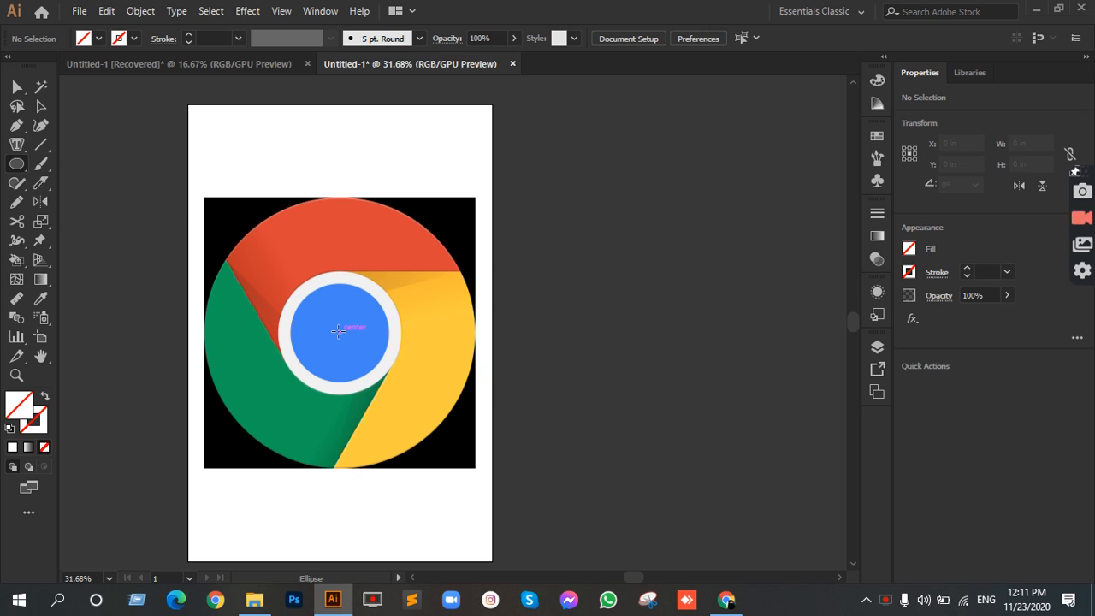
pyautogui.moveTo(339, 332); pyautogui.dragTo(443, 468)
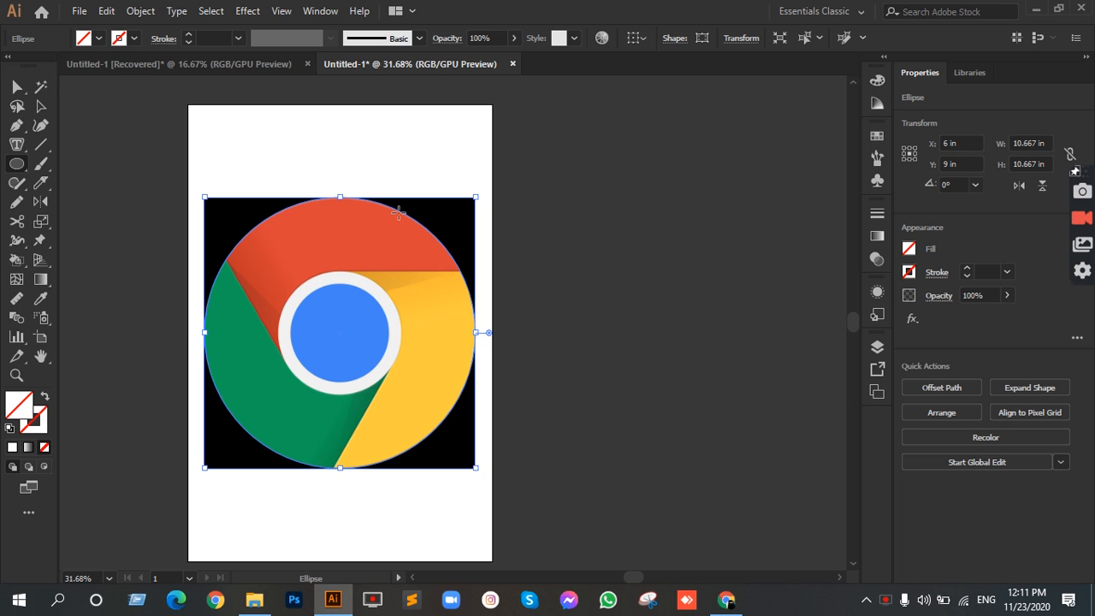
pyautogui.click(40, 106)
pyautogui.click(502, 240)
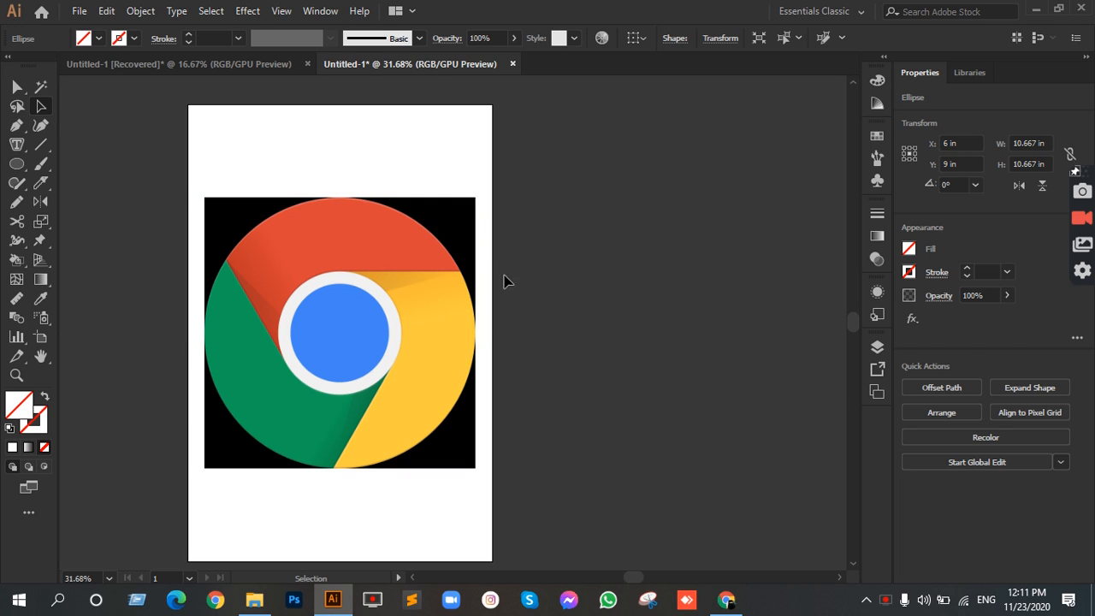
pyautogui.click(447, 251)
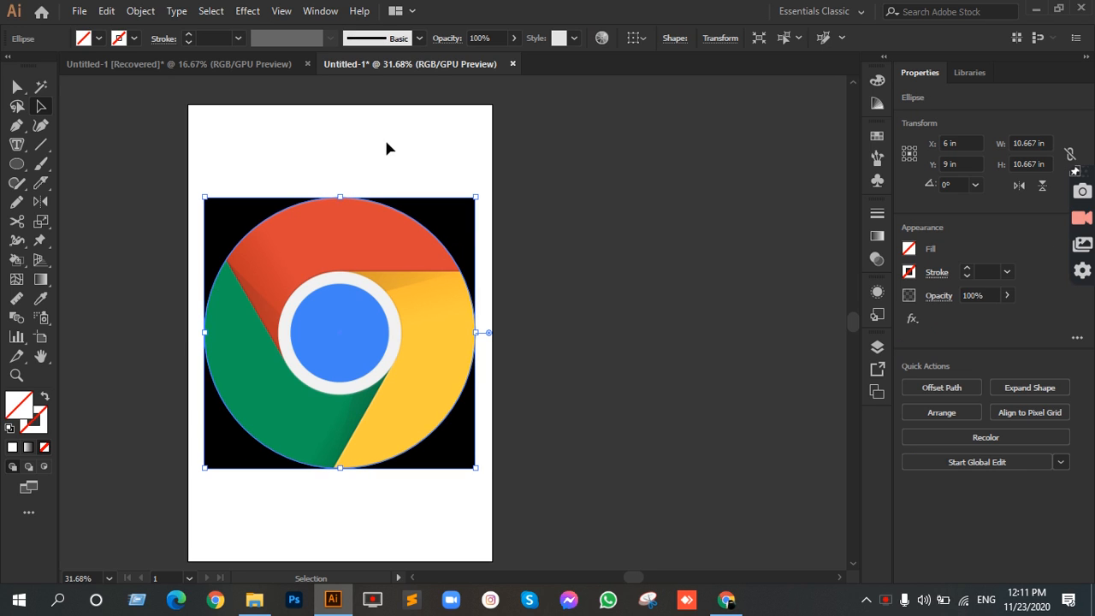
pyautogui.click(590, 244)
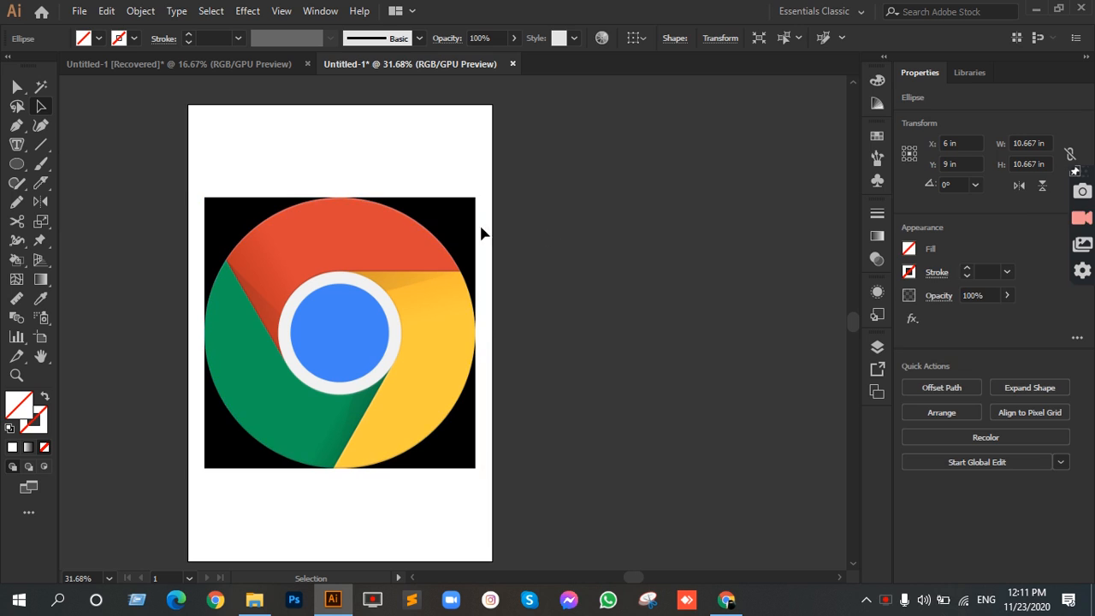
# Step: Give the circle around the logo's outer edge a white stroke with a weight of 3 pt
pyautogui.click(420, 227)
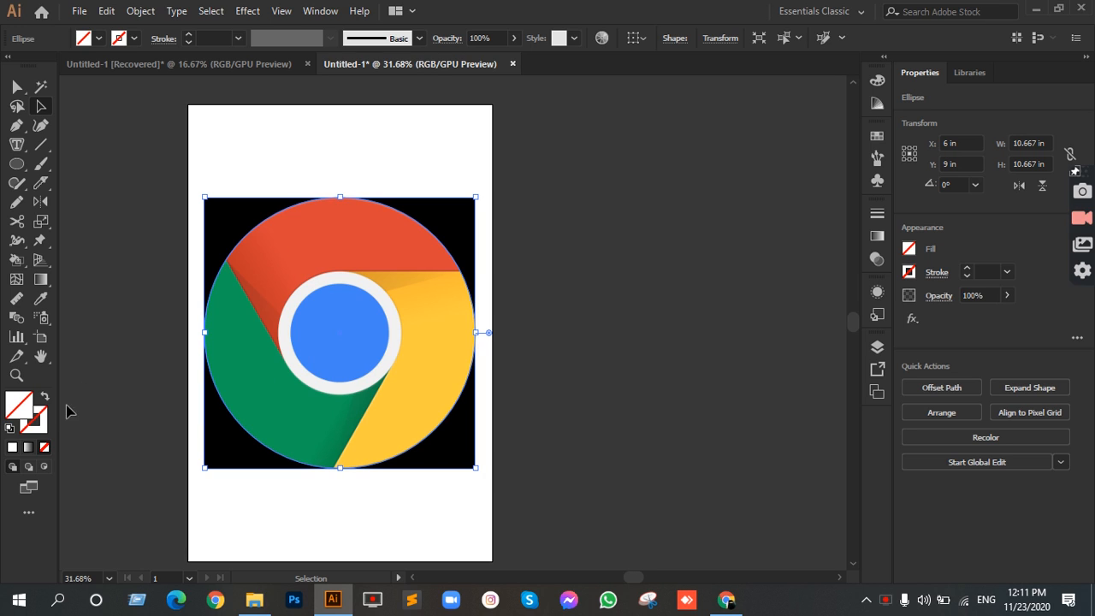
pyautogui.click(132, 40)
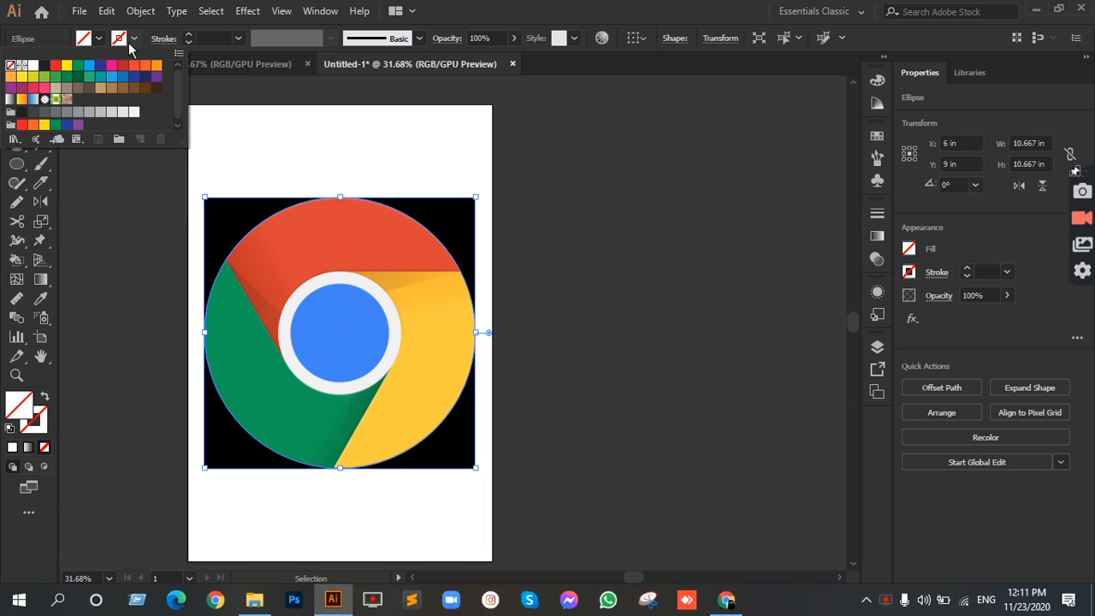
pyautogui.click(32, 66)
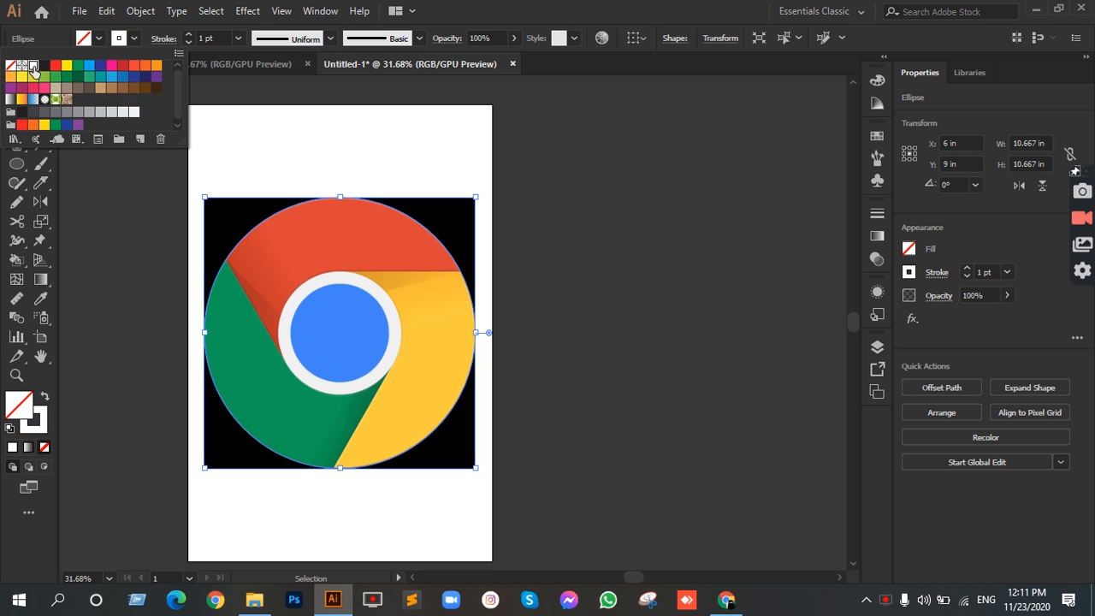
pyautogui.click(526, 276)
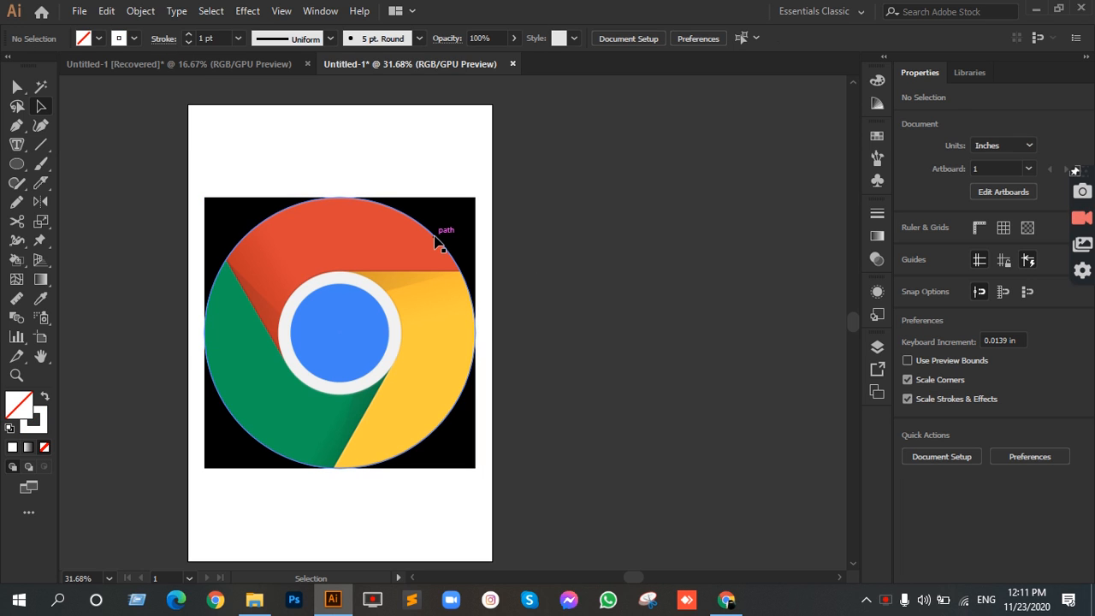
pyautogui.click(439, 243)
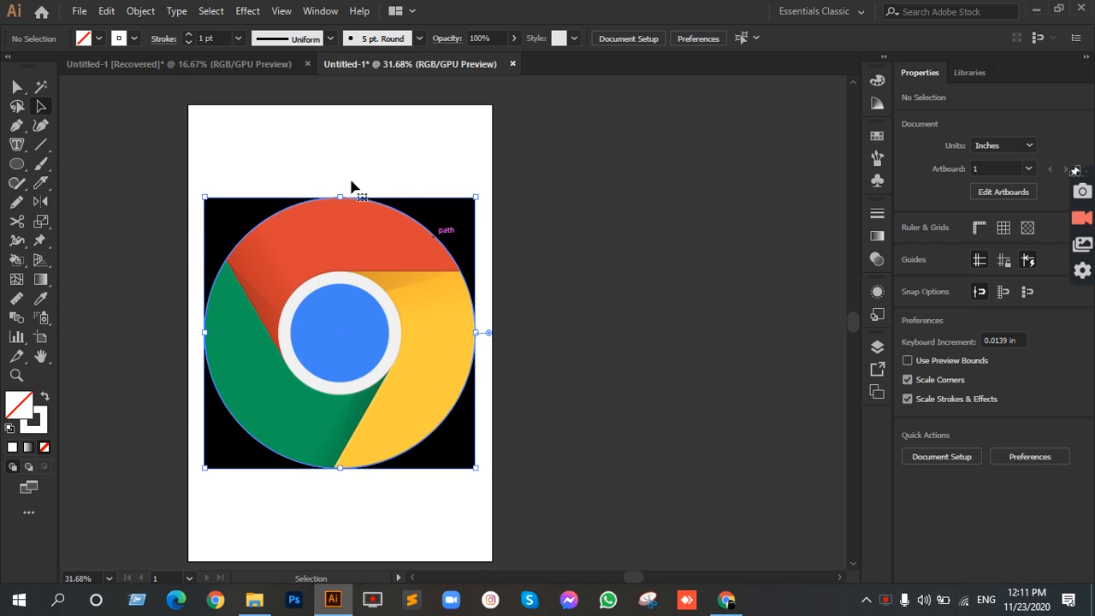
pyautogui.click(189, 35)
pyautogui.click(189, 35)
pyautogui.click(420, 249)
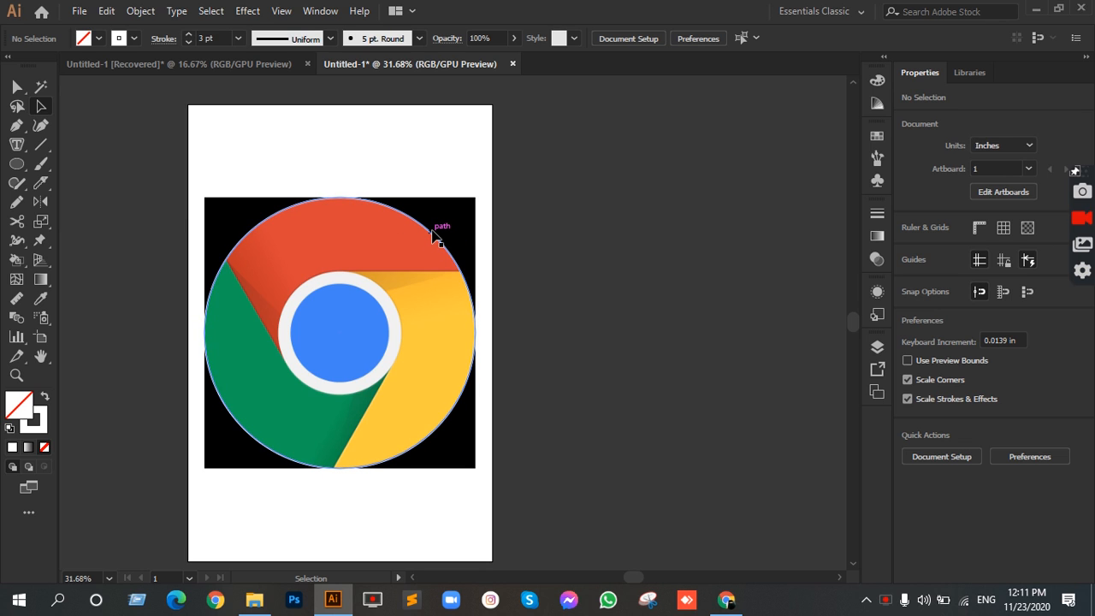
# Step: Duplicate the outer circle in place and scale the copy about its center down to roughly the white ring's outer edge
pyautogui.click(434, 236)
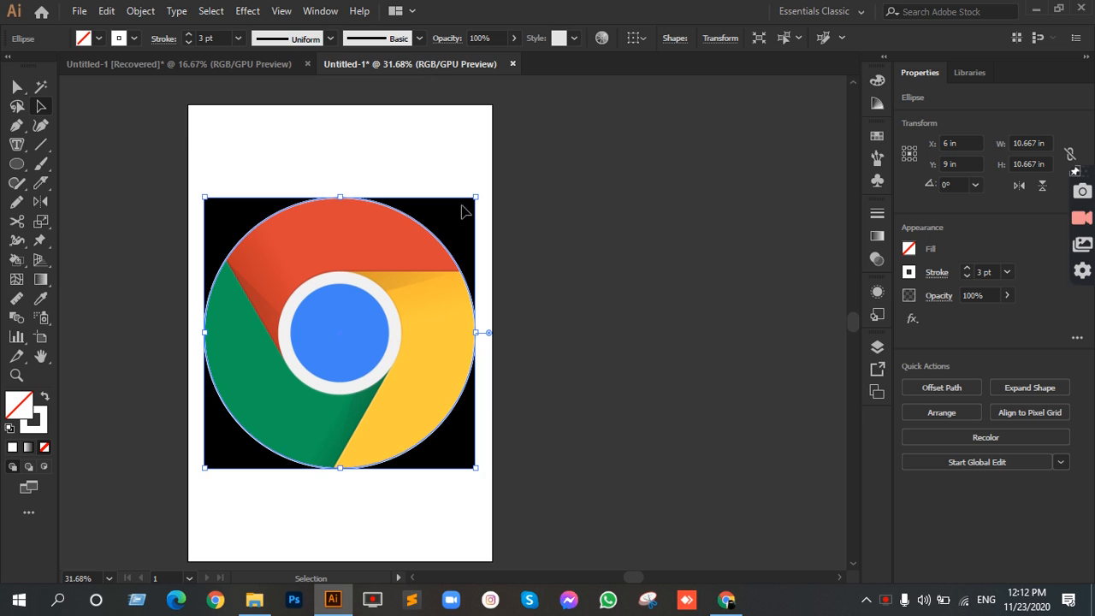
pyautogui.moveTo(476, 196)
pyautogui.mouseDown()
pyautogui.moveTo(423, 281)
pyautogui.moveTo(435, 275)
pyautogui.mouseUp()
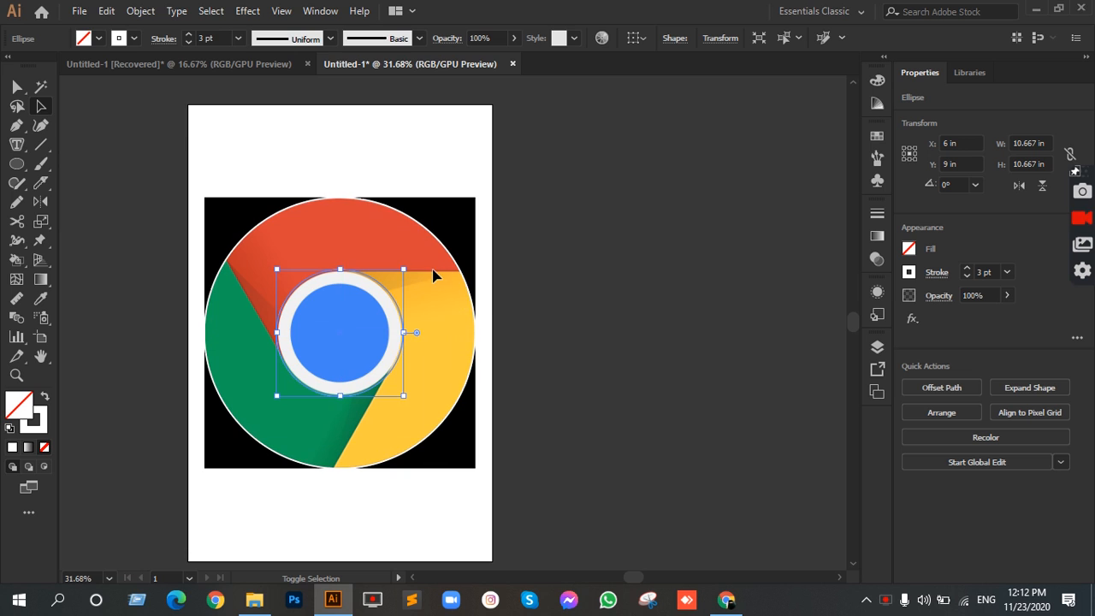
pyautogui.click(567, 324)
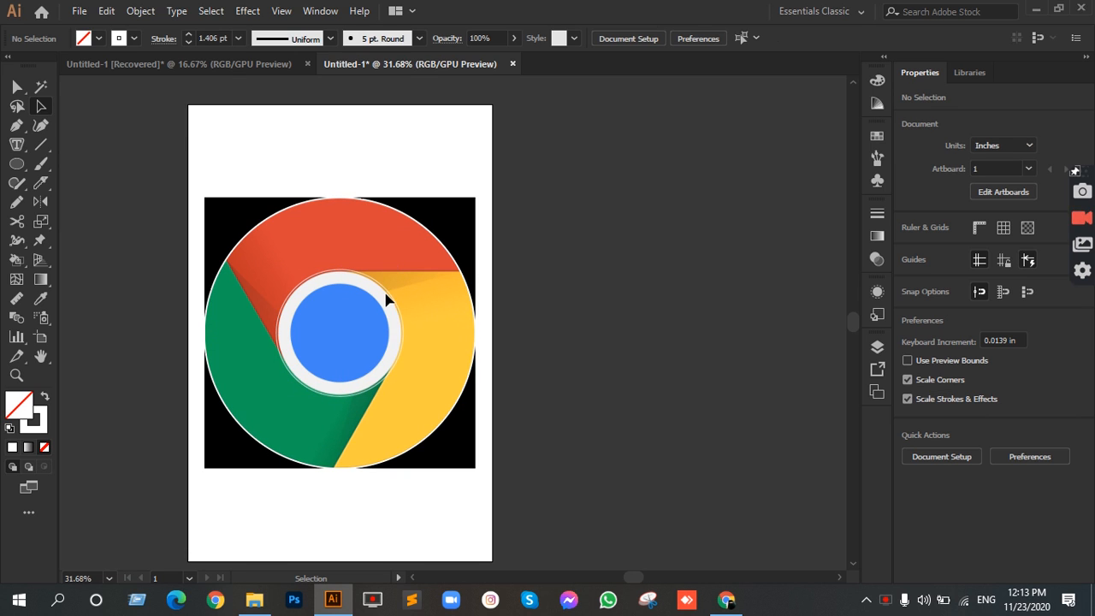
# Step: Shrink the inner circle slightly about its center so it fits the white ring's outer edge exactly
pyautogui.scroll(2, 377, 286)
pyautogui.click(381, 289)
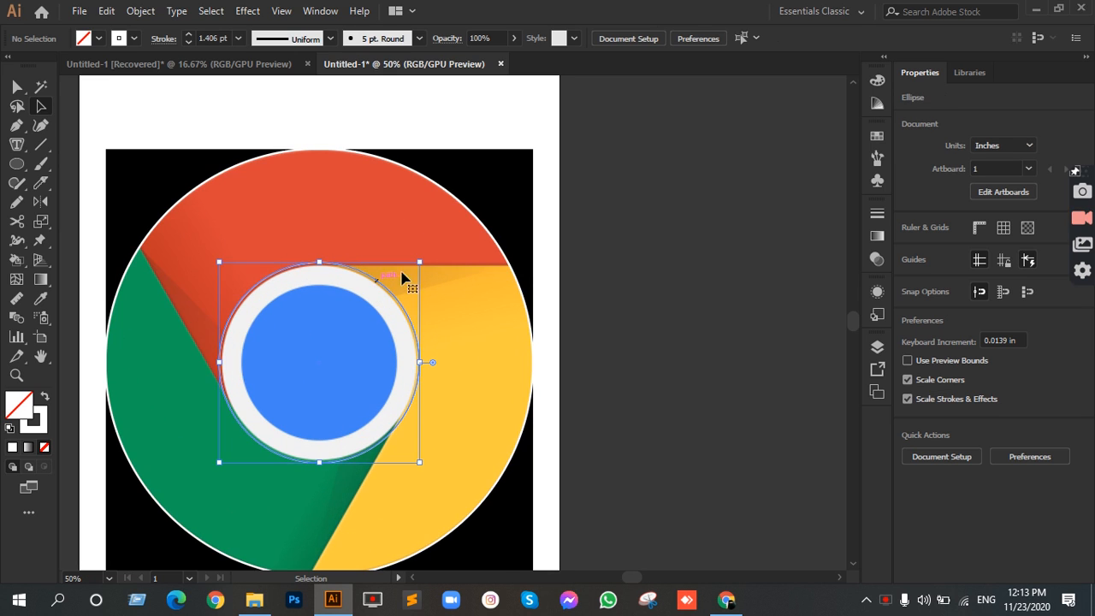
pyautogui.moveTo(419, 262)
pyautogui.mouseDown()
pyautogui.moveTo(410, 272)
pyautogui.moveTo(416, 265)
pyautogui.mouseUp()
pyautogui.click(589, 307)
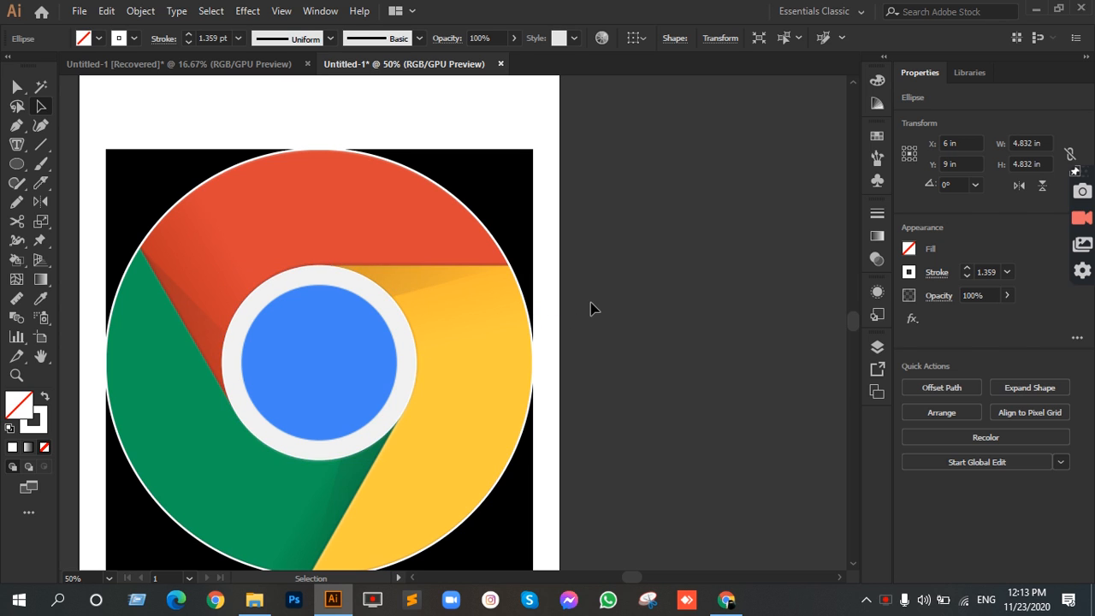
# Step: Change the stroke colour of the circle around the white ring's outer edge to black
pyautogui.click(384, 297)
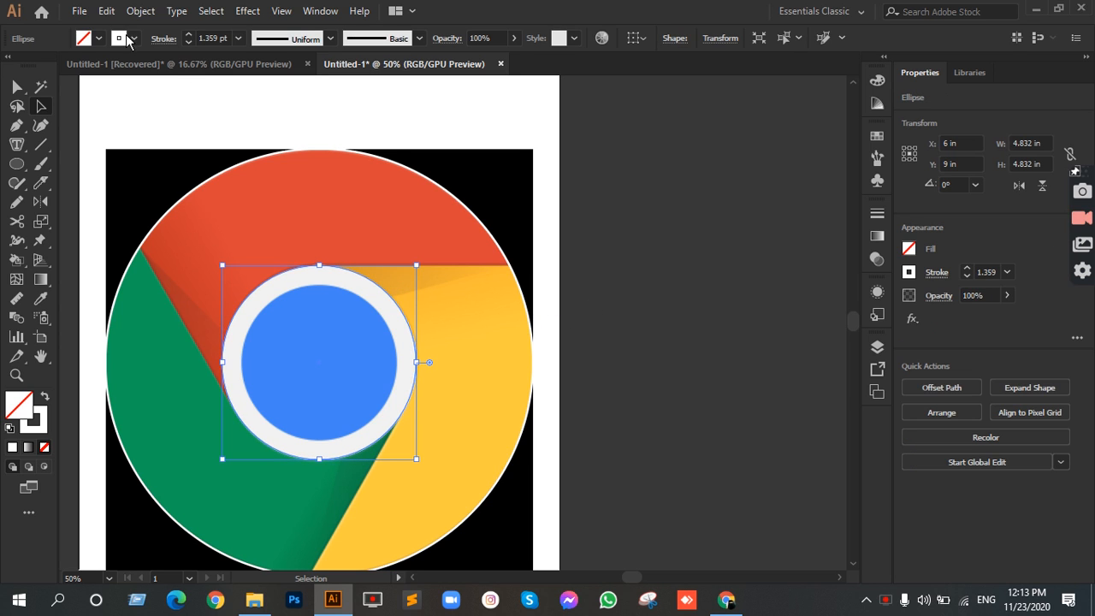
pyautogui.click(99, 39)
pyautogui.click(44, 66)
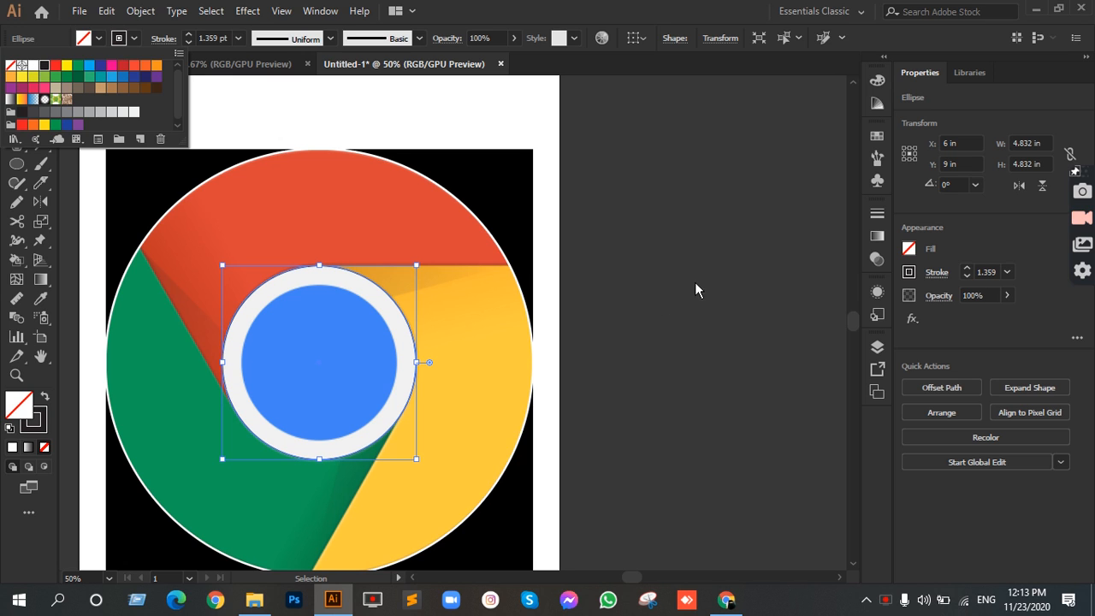
pyautogui.click(694, 276)
pyautogui.click(694, 283)
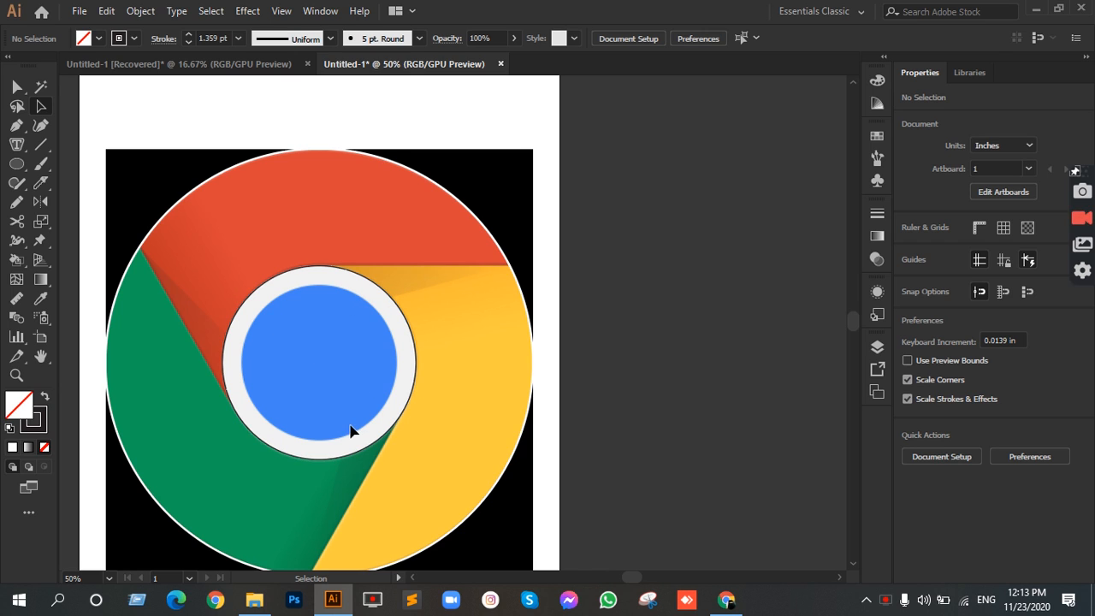
# Step: Duplicate the ring's outer circle in place and scale the copy about its center down to the blue circle's edge
pyautogui.click(389, 297)
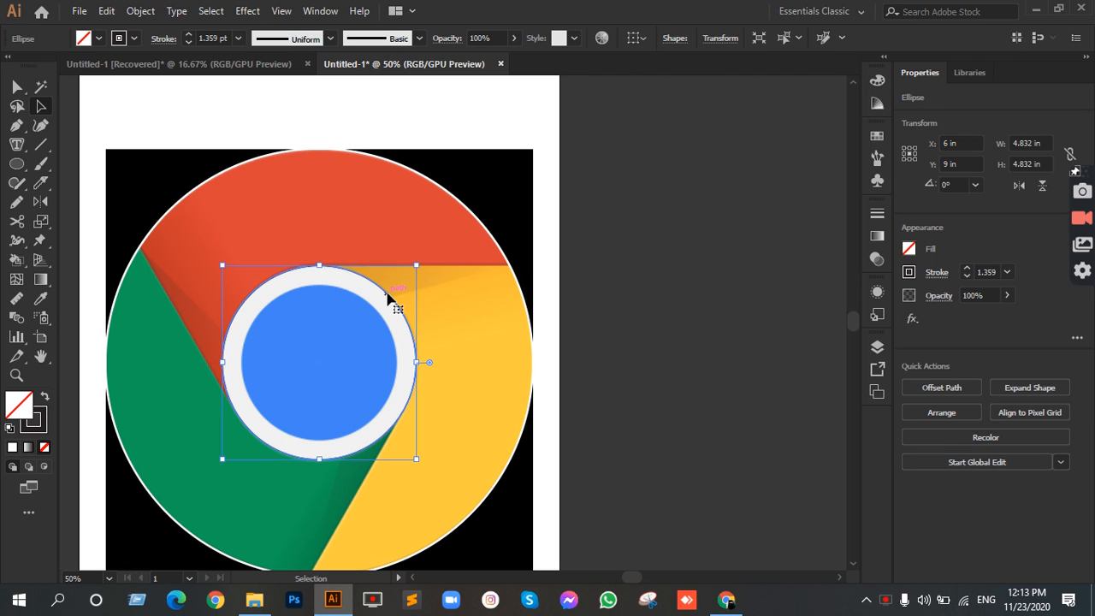
pyautogui.press('ctrl')
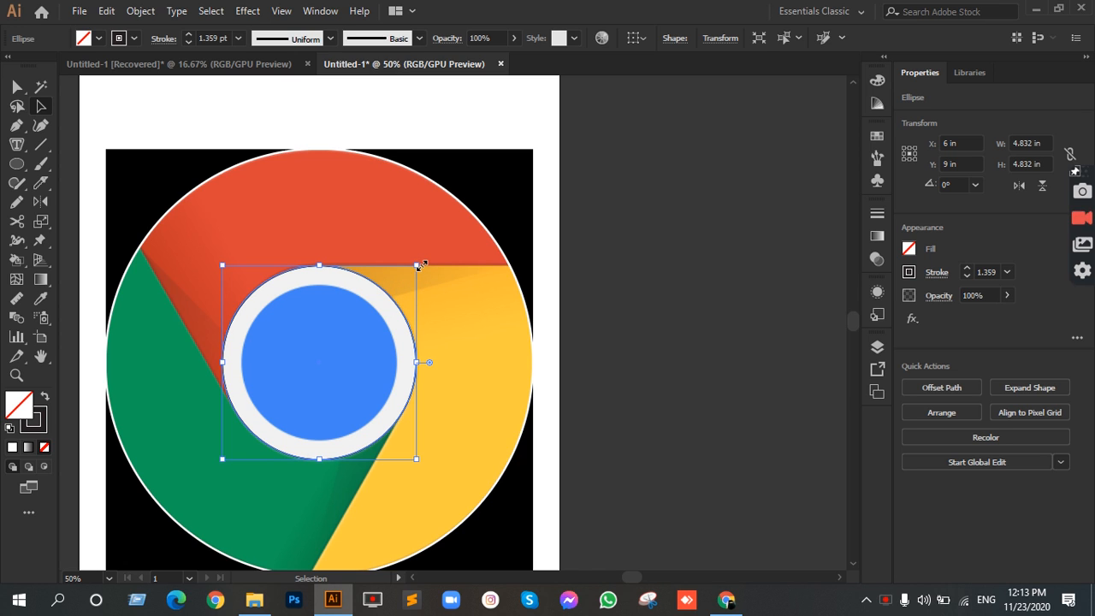
pyautogui.moveTo(419, 266); pyautogui.dragTo(409, 287)
pyautogui.click(618, 316)
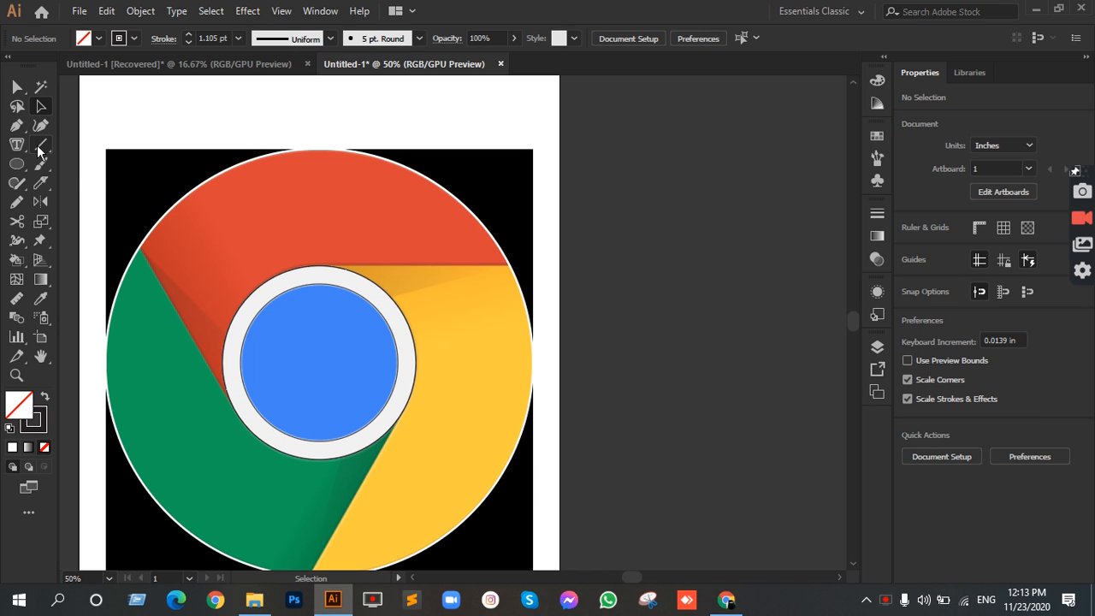
pyautogui.moveTo(337, 256); pyautogui.dragTo(443, 245)
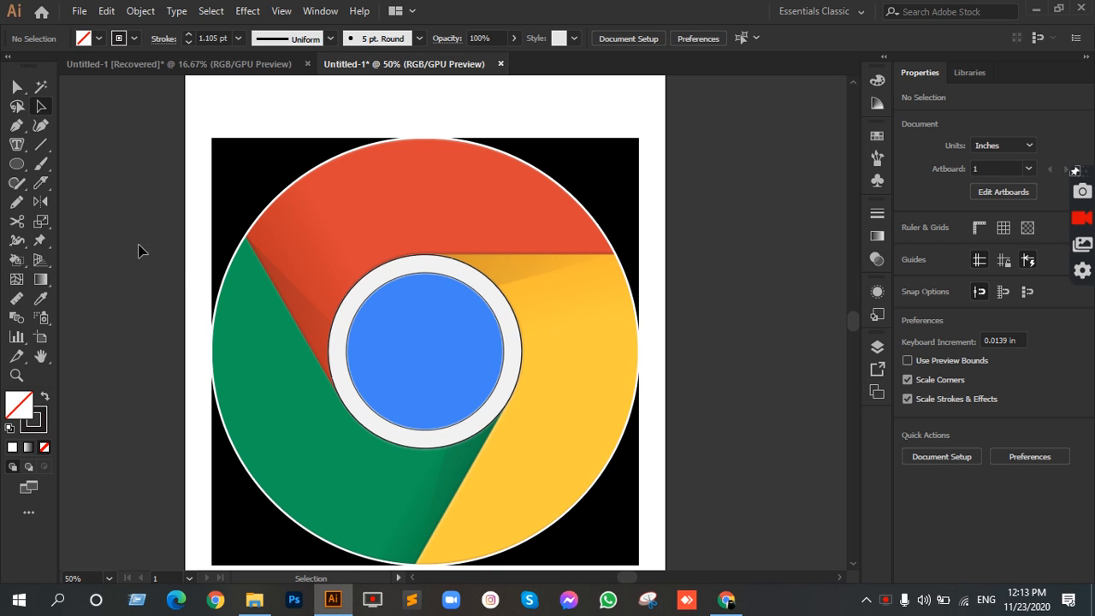
pyautogui.press('\\')
pyautogui.moveTo(425, 351)
pyautogui.mouseDown()
pyautogui.moveTo(428, 245)
pyautogui.moveTo(424, 258)
pyautogui.moveTo(632, 246)
pyautogui.mouseUp()
pyautogui.moveTo(343, 388)
pyautogui.mouseDown()
pyautogui.moveTo(288, 354)
pyautogui.moveTo(221, 195)
pyautogui.mouseUp()
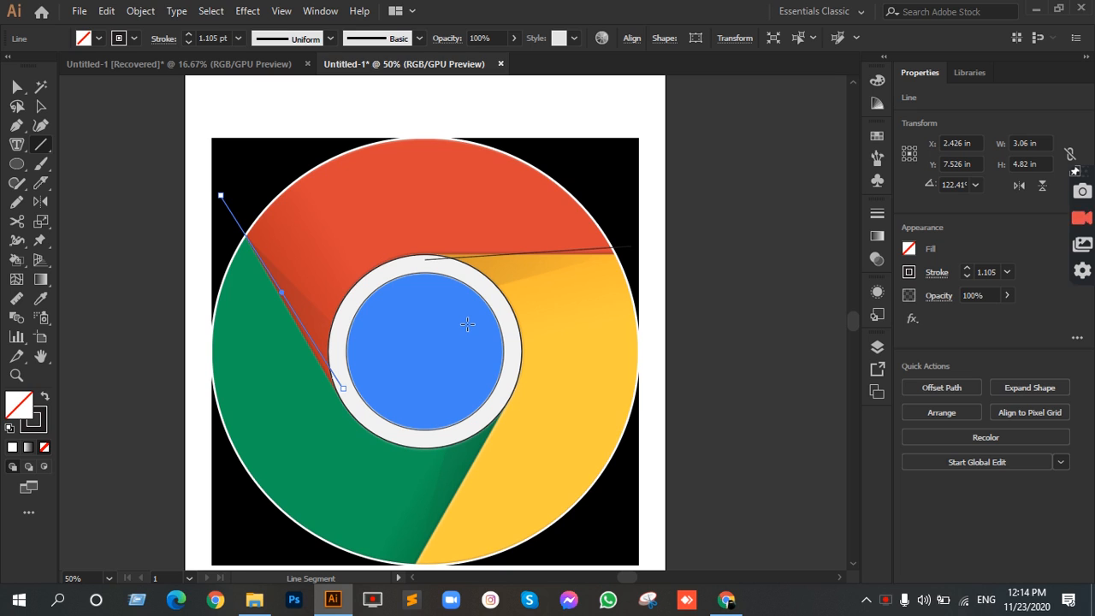
pyautogui.click(41, 105)
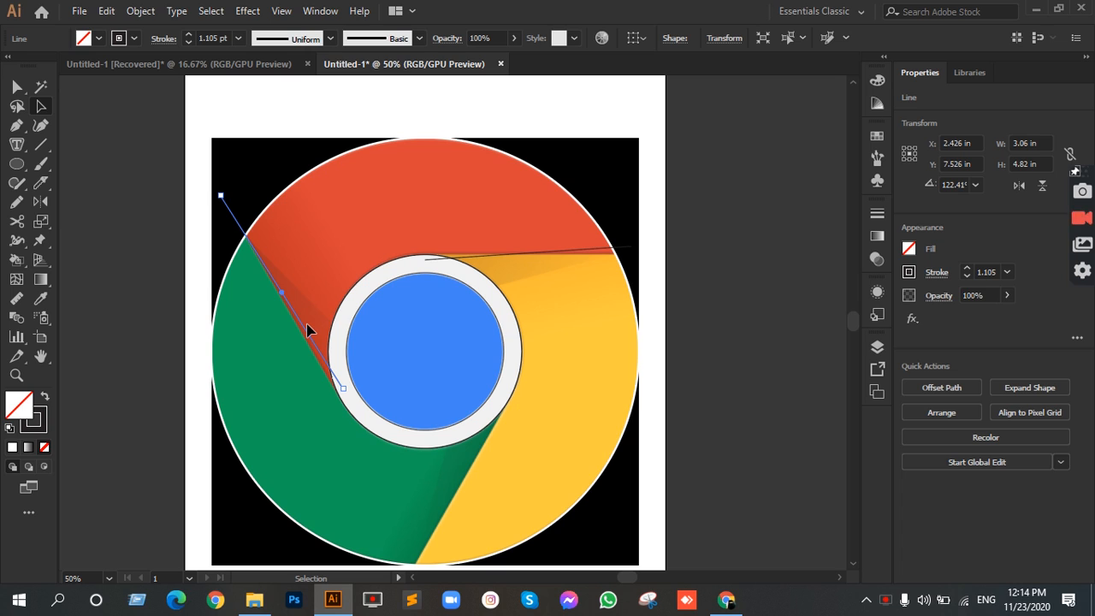
pyautogui.press('Delete')
pyautogui.click(481, 255)
pyautogui.press('Delete')
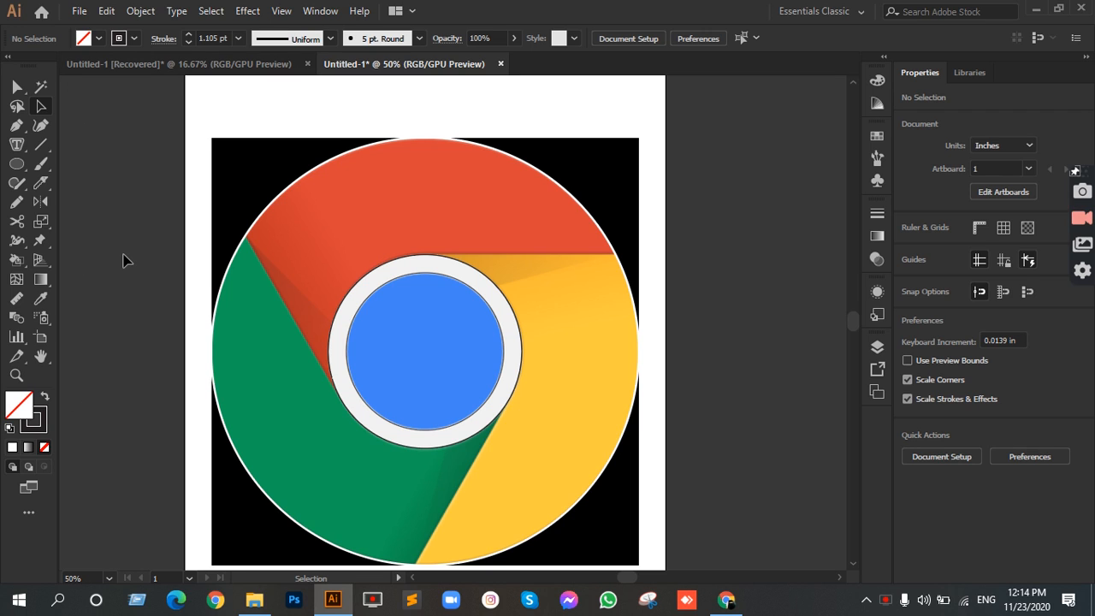
# Step: Show the rulers and place a horizontal guide through the logo's center at Y 9 in
pyautogui.hotkey('ctrl', 'r')
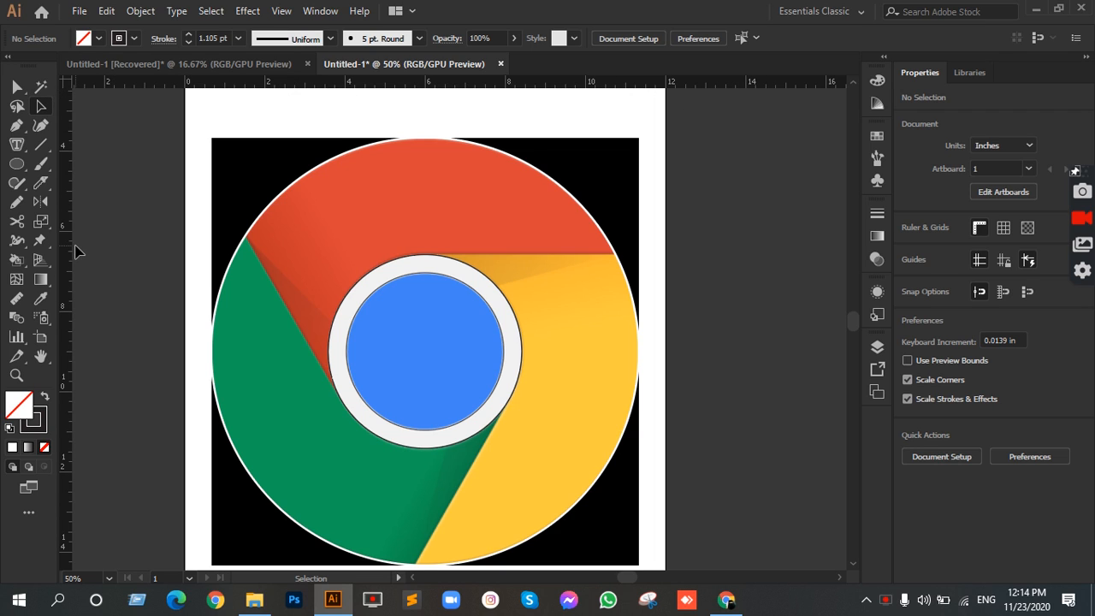
pyautogui.hotkey('ctrl', 'r')
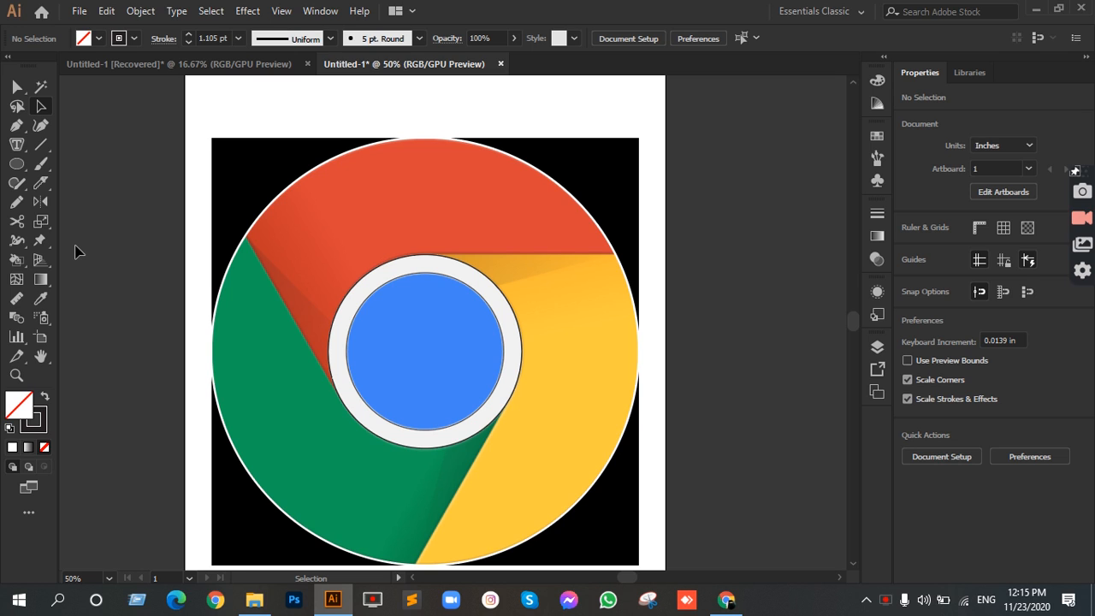
pyautogui.hotkey('ctrl', 'r')
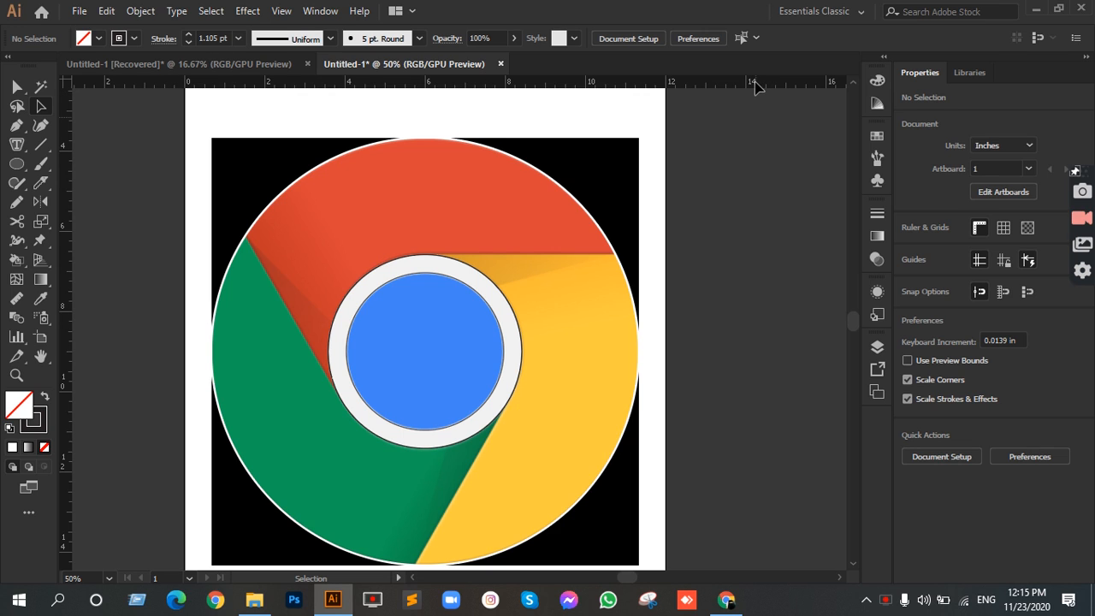
pyautogui.moveTo(756, 87); pyautogui.dragTo(783, 274)
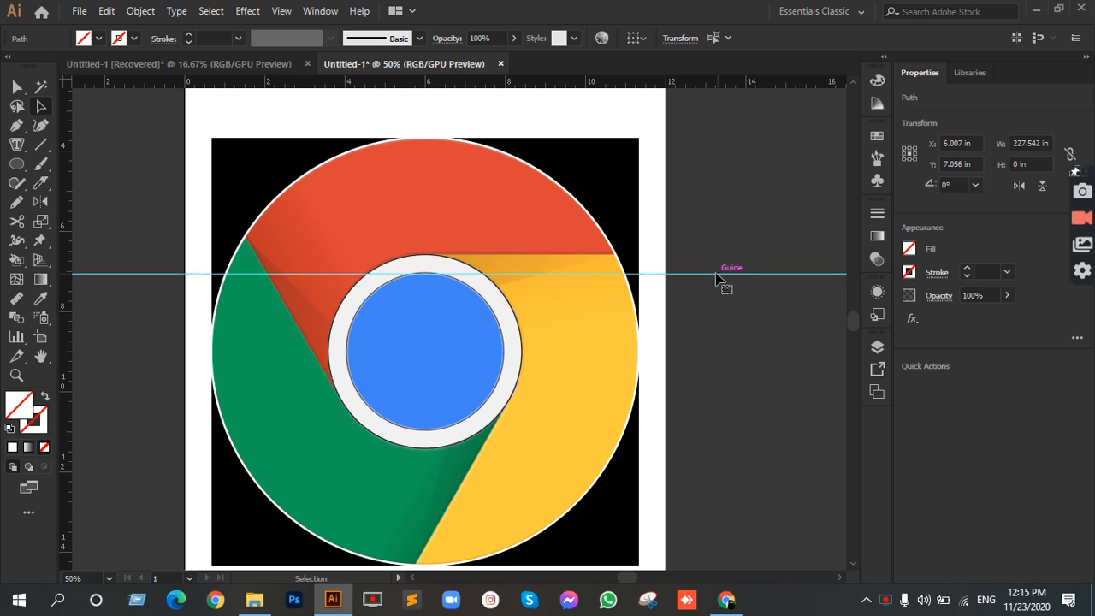
pyautogui.moveTo(699, 274); pyautogui.dragTo(718, 354)
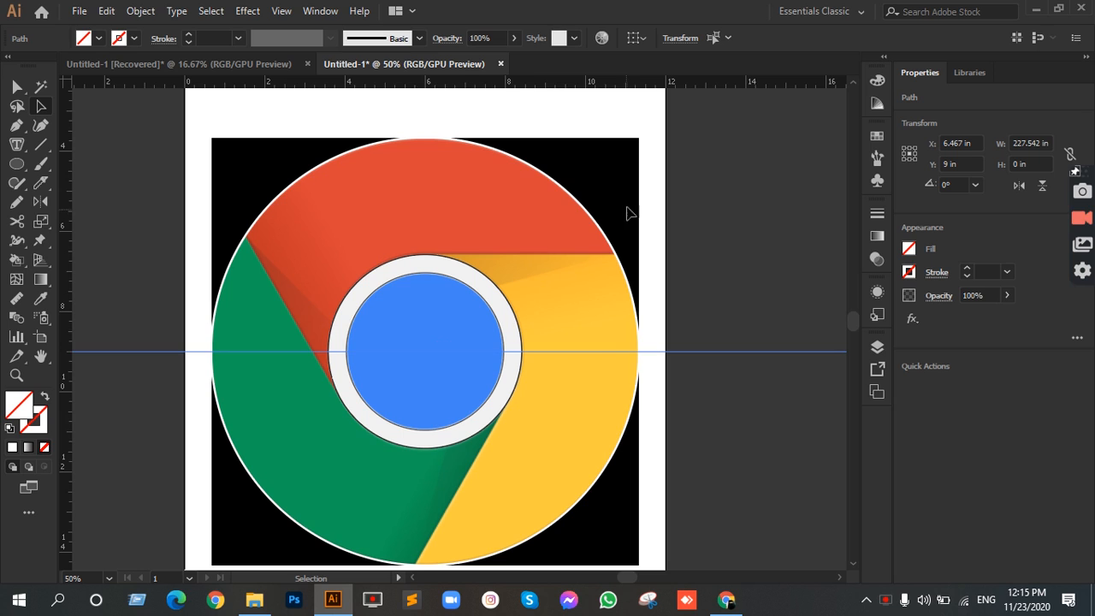
# Step: Place a vertical guide through the center of the logo's outer circle
pyautogui.click(615, 257)
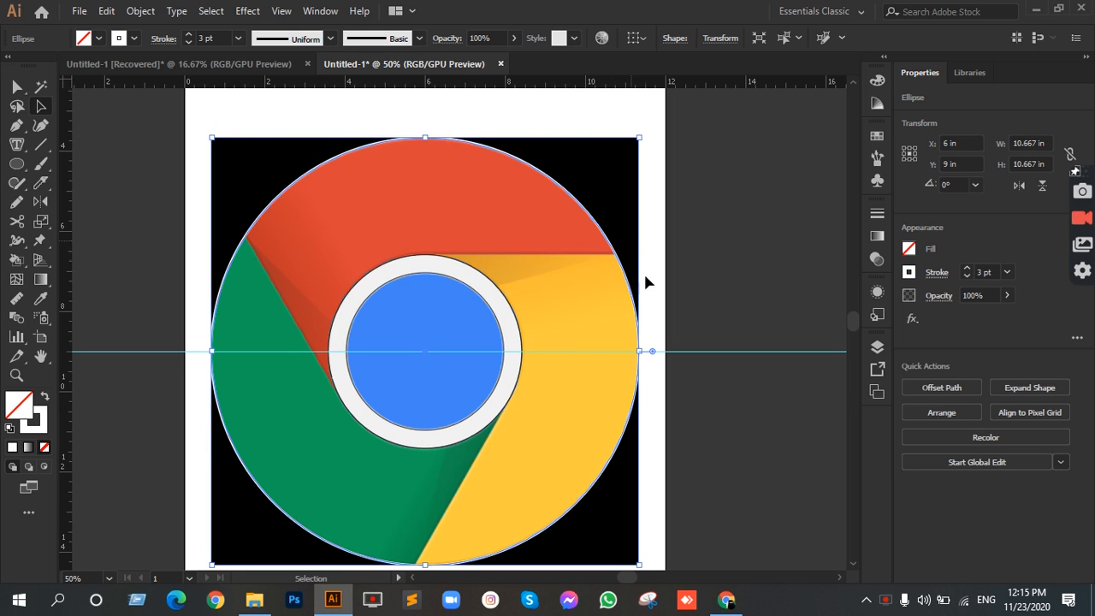
pyautogui.scroll(6, 640, 351)
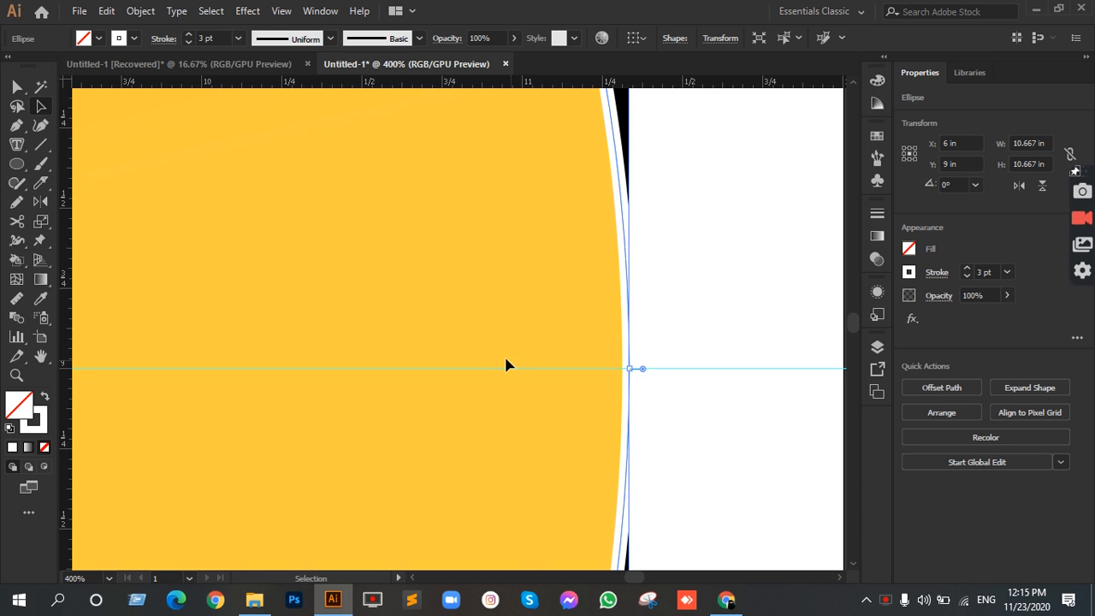
pyautogui.scroll(-4, 503, 363)
pyautogui.scroll(-2, 500, 359)
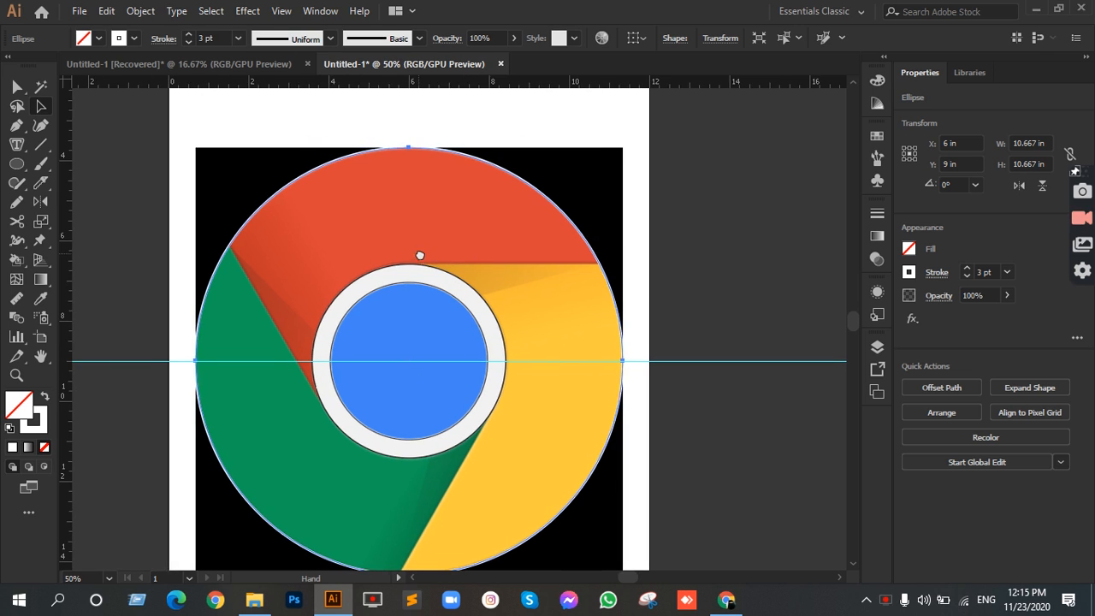
pyautogui.scroll(-1, 399, 277)
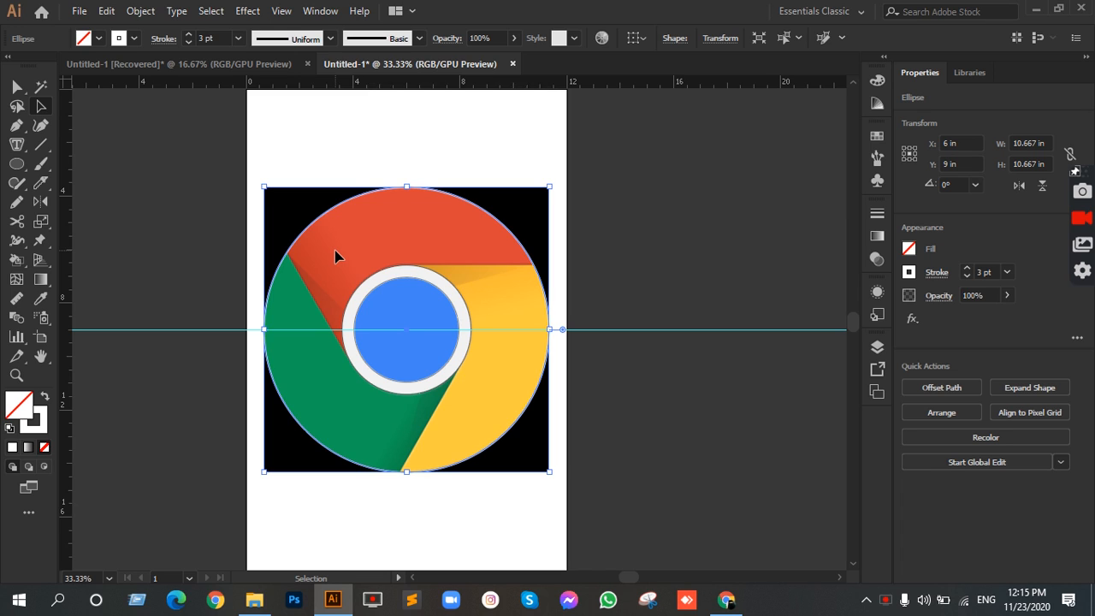
pyautogui.moveTo(64, 175); pyautogui.dragTo(406, 284)
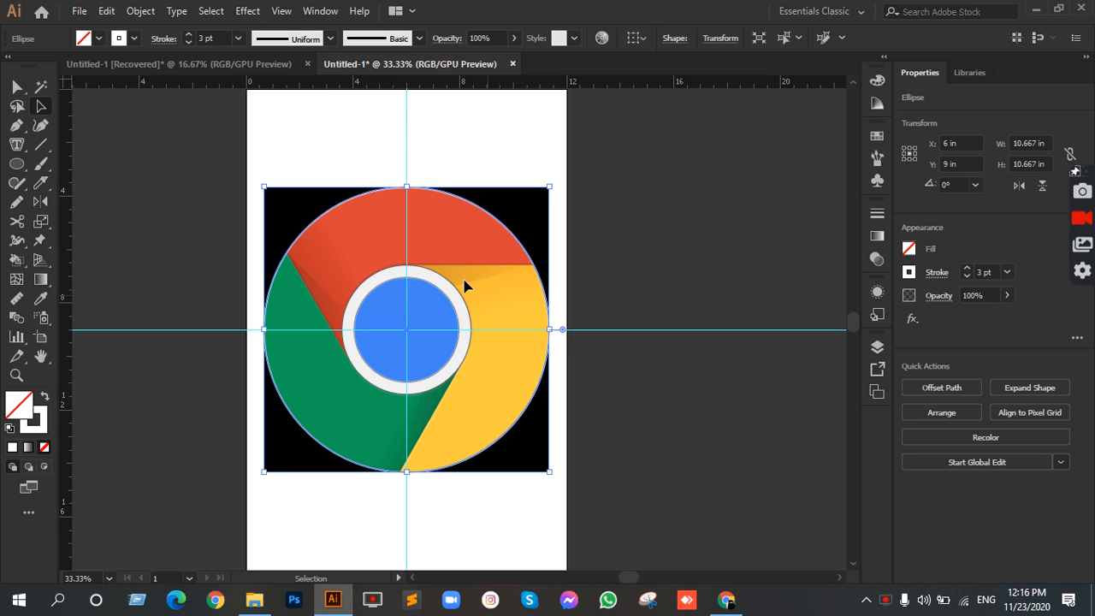
pyautogui.click(405, 141)
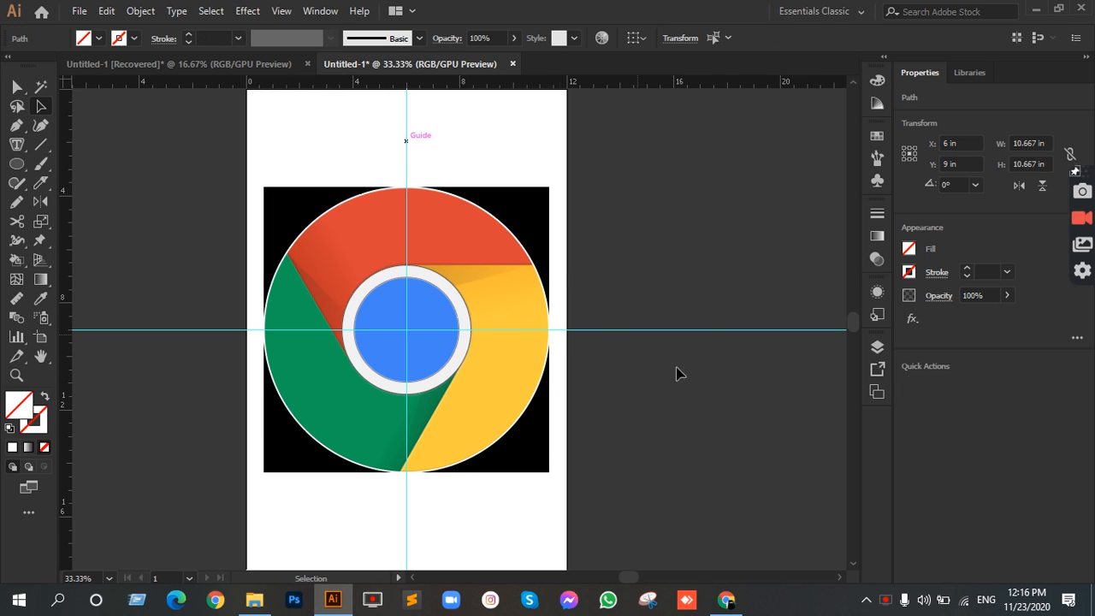
pyautogui.keyDown('shift'); pyautogui.click(682, 329); pyautogui.keyUp('shift')
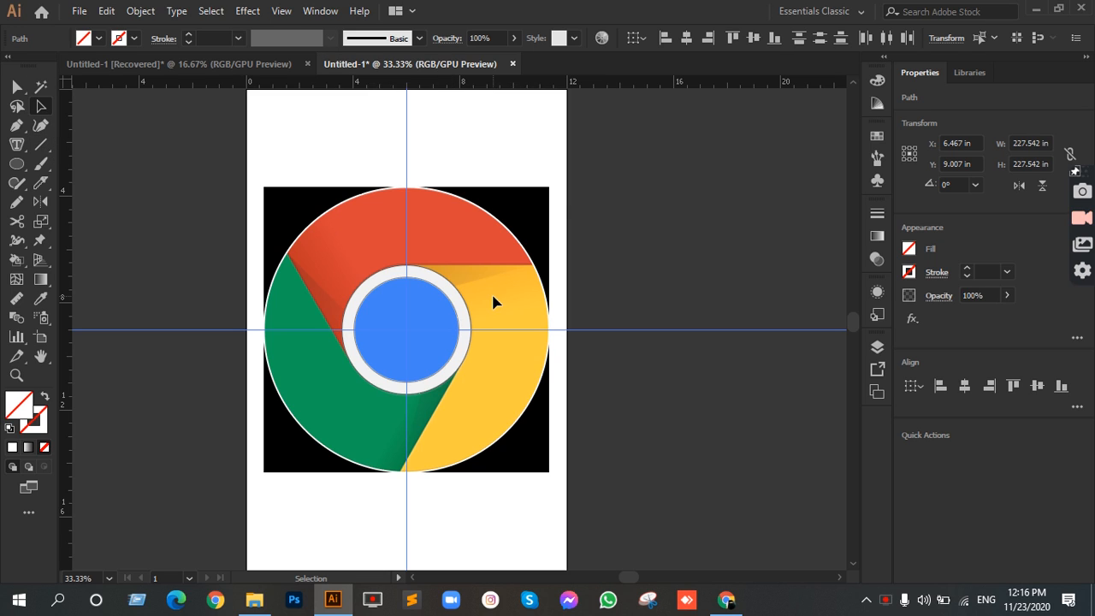
pyautogui.click(688, 301)
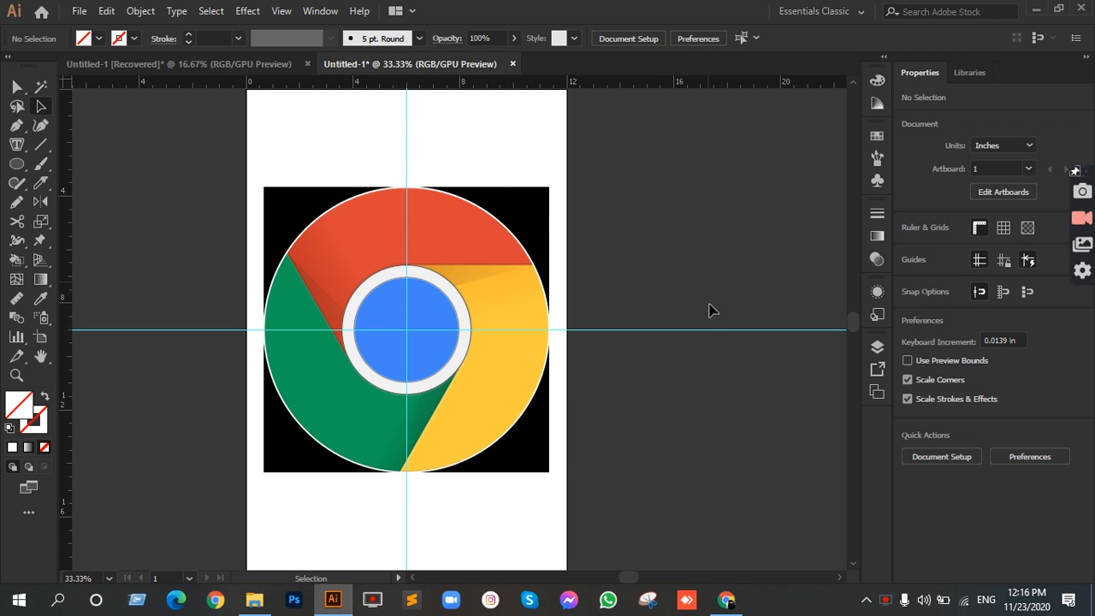
# Step: Draw a horizontal white 3 pt line about 4.98 in long from the ring's top anchor along the red-yellow boundary, slightly past the outer circle
pyautogui.moveTo(521, 194); pyautogui.dragTo(637, 277)
pyautogui.click(551, 222)
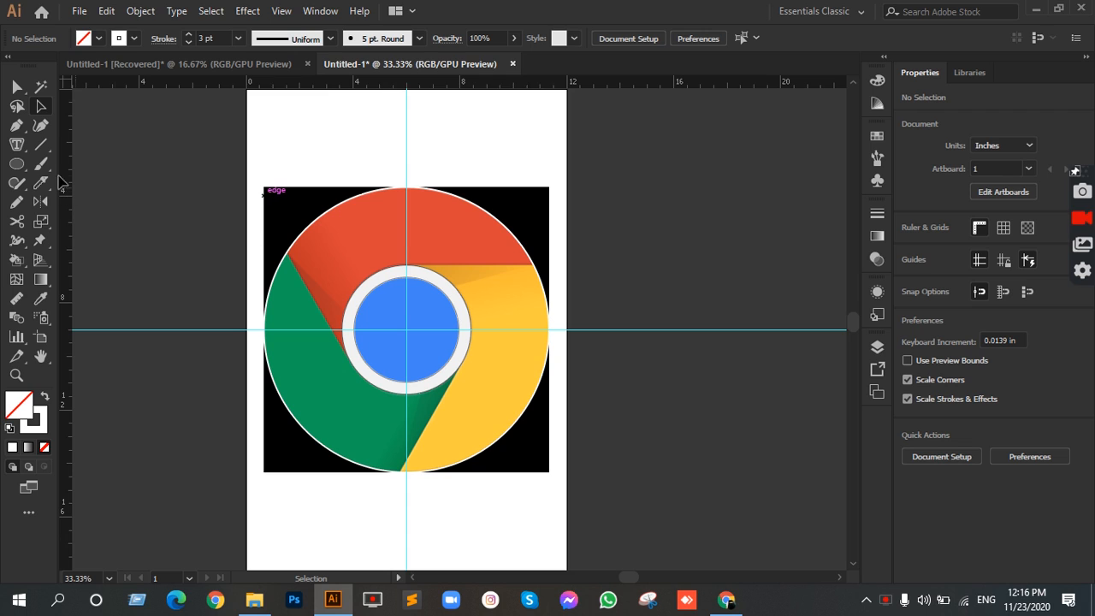
pyautogui.click(40, 144)
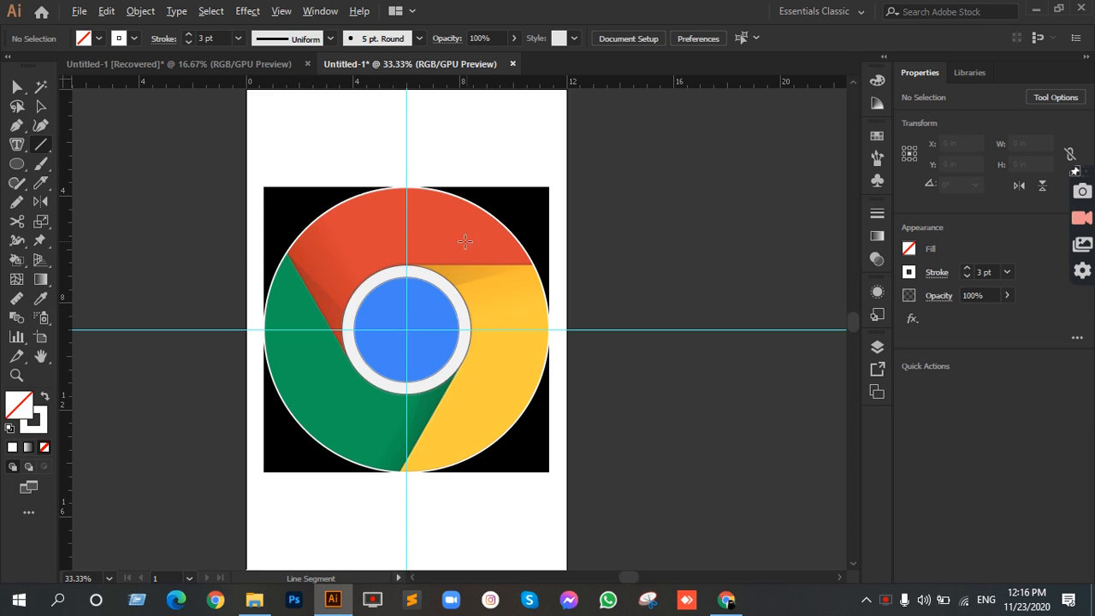
pyautogui.scroll(1, 446, 252)
pyautogui.press('space')
pyautogui.moveTo(421, 261); pyautogui.dragTo(400, 221)
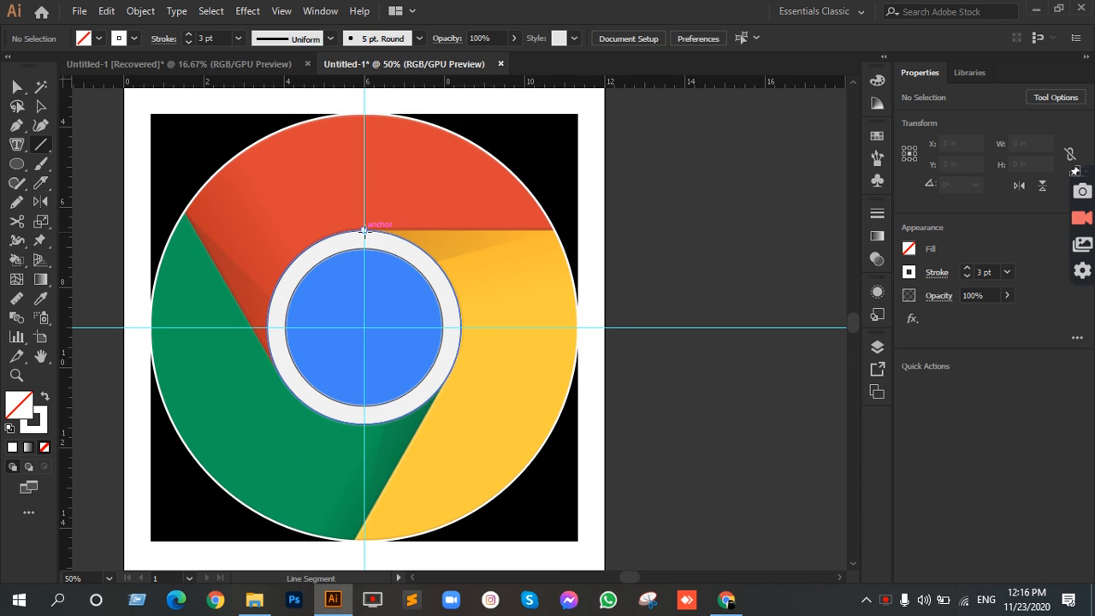
pyautogui.moveTo(365, 230)
pyautogui.mouseDown()
pyautogui.moveTo(575, 231)
pyautogui.moveTo(564, 230)
pyautogui.mouseUp()
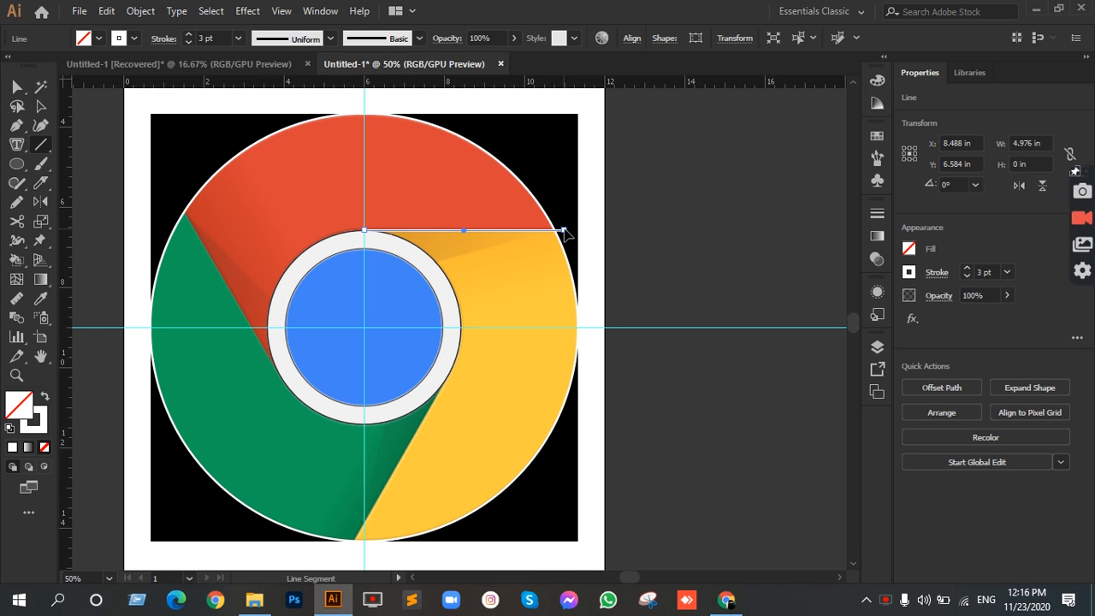
pyautogui.press('v')
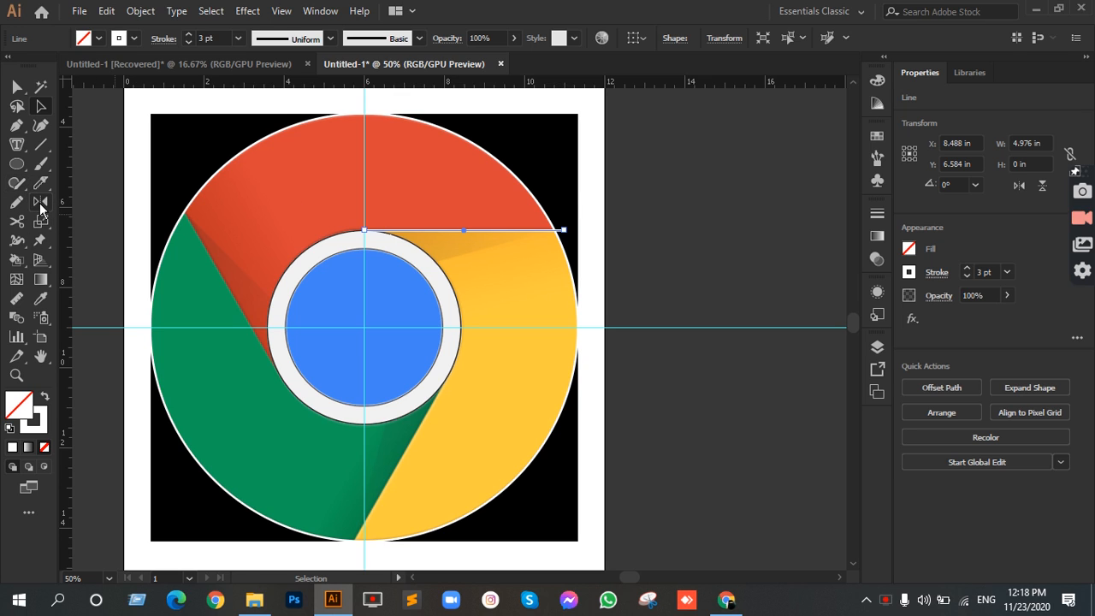
# Step: Create a copy of the horizontal line rotated 120° about the logo's center, along the red-green boundary
pyautogui.moveTo(16, 182); pyautogui.dragTo(92, 241)
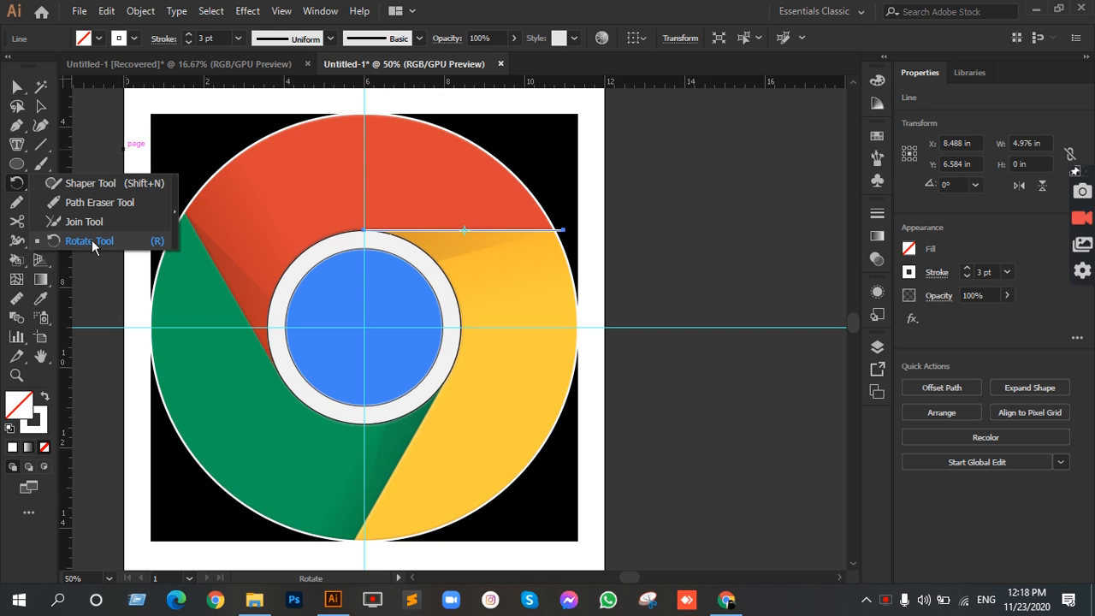
pyautogui.click(91, 241)
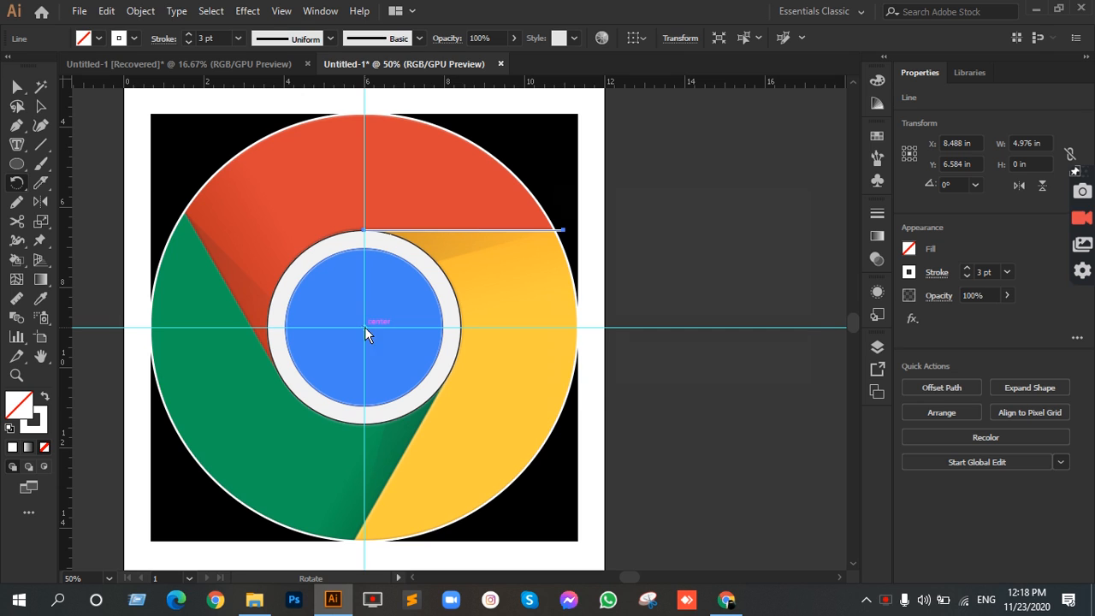
pyautogui.keyDown('alt'); pyautogui.click(366, 327); pyautogui.keyUp('alt')
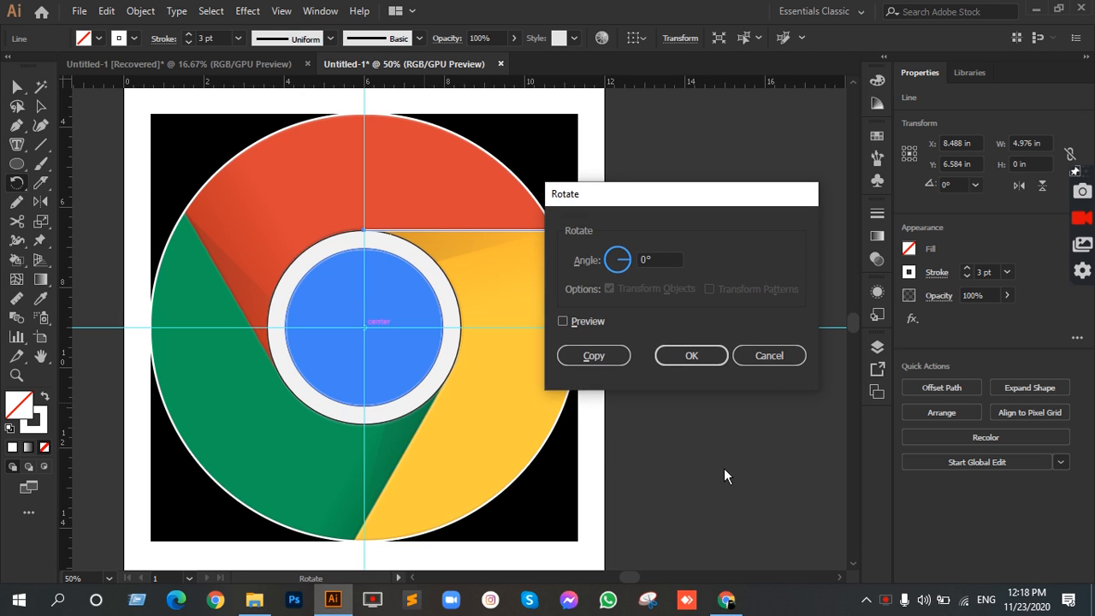
pyautogui.moveTo(681, 194); pyautogui.dragTo(746, 156)
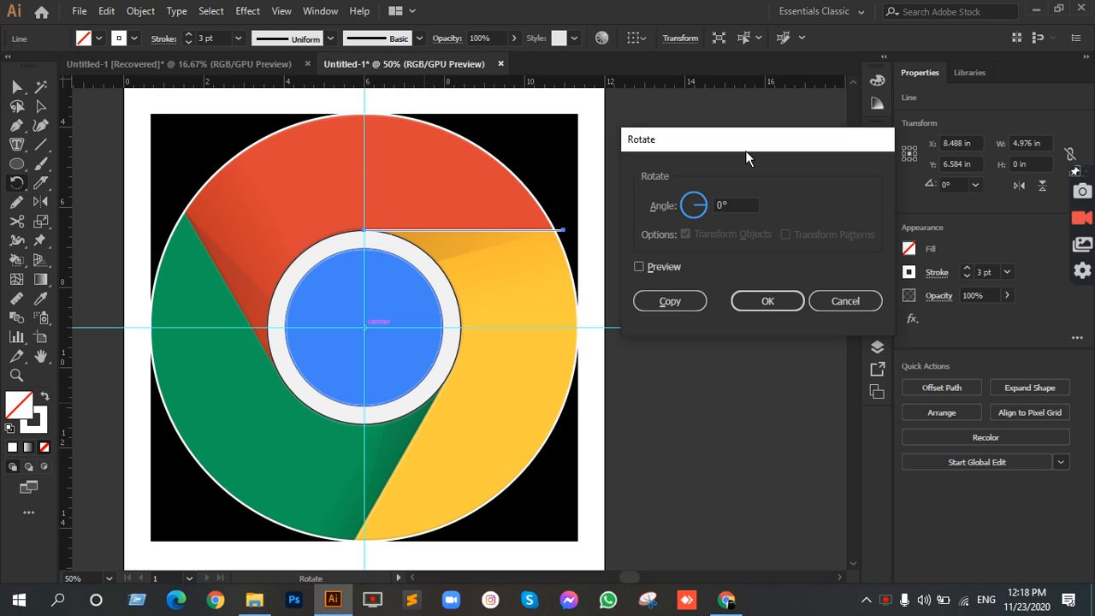
pyautogui.doubleClick(743, 203)
pyautogui.write('120')
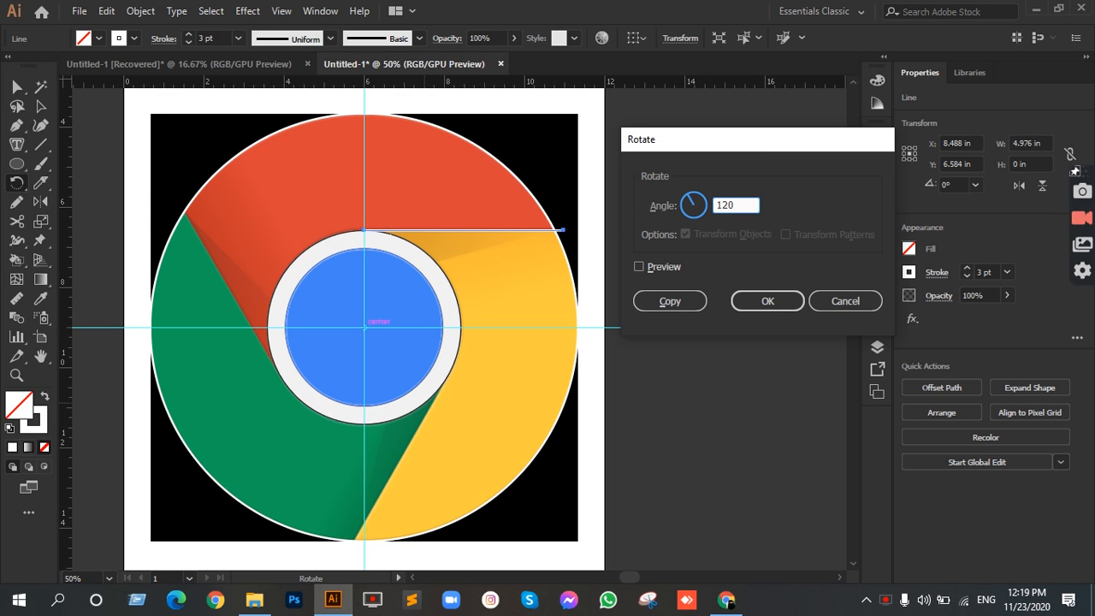
pyautogui.click(638, 267)
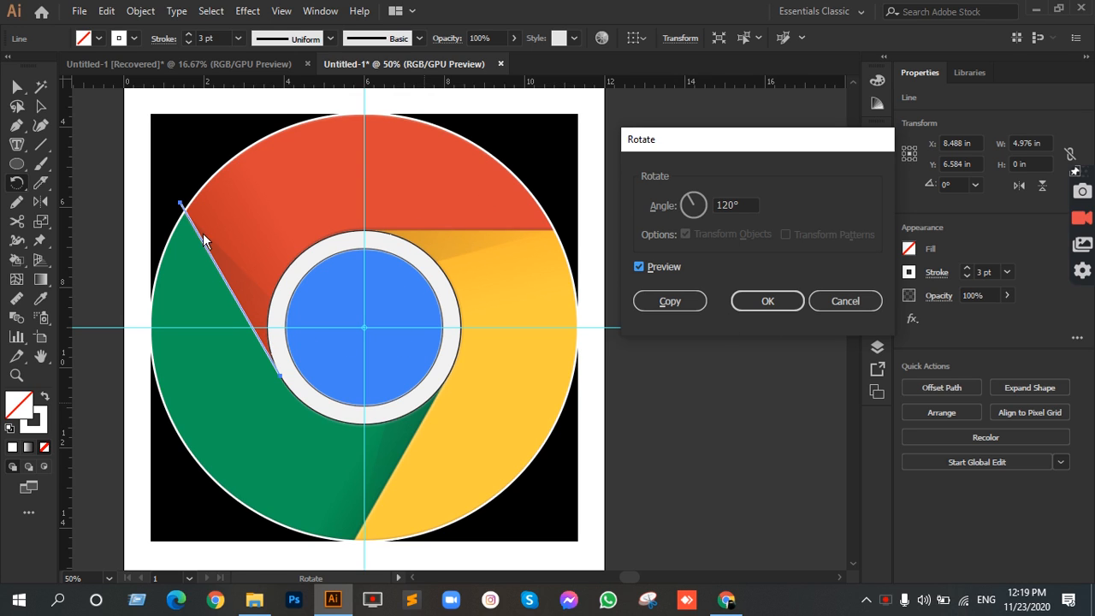
pyautogui.click(674, 299)
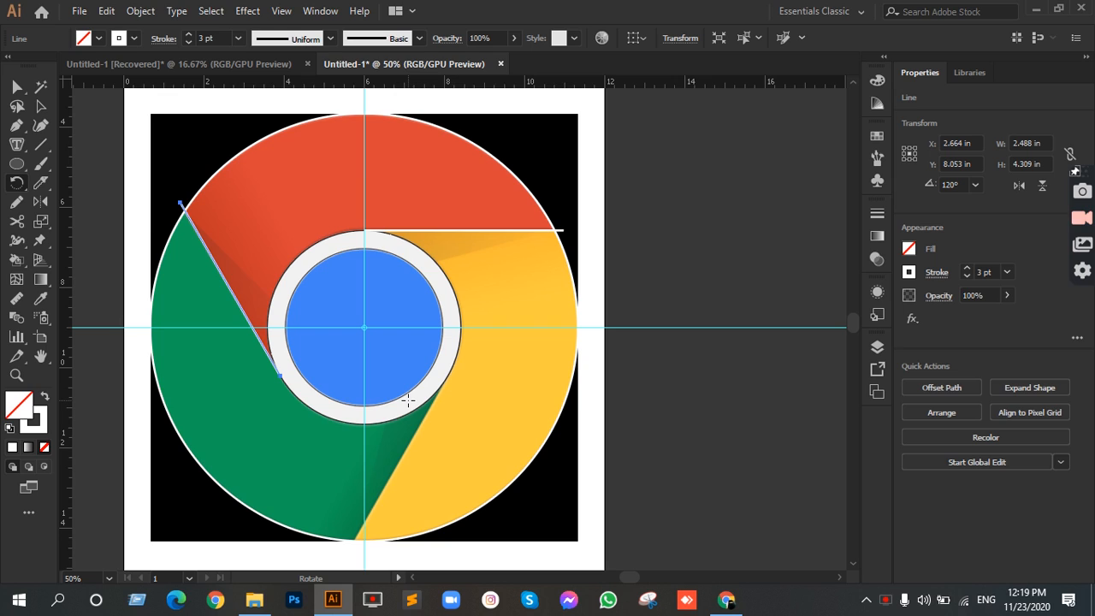
# Step: Repeat the 120° rotated copy of the line to add the third divider along the green-yellow boundary
pyautogui.hotkey('ctrl', 'd')
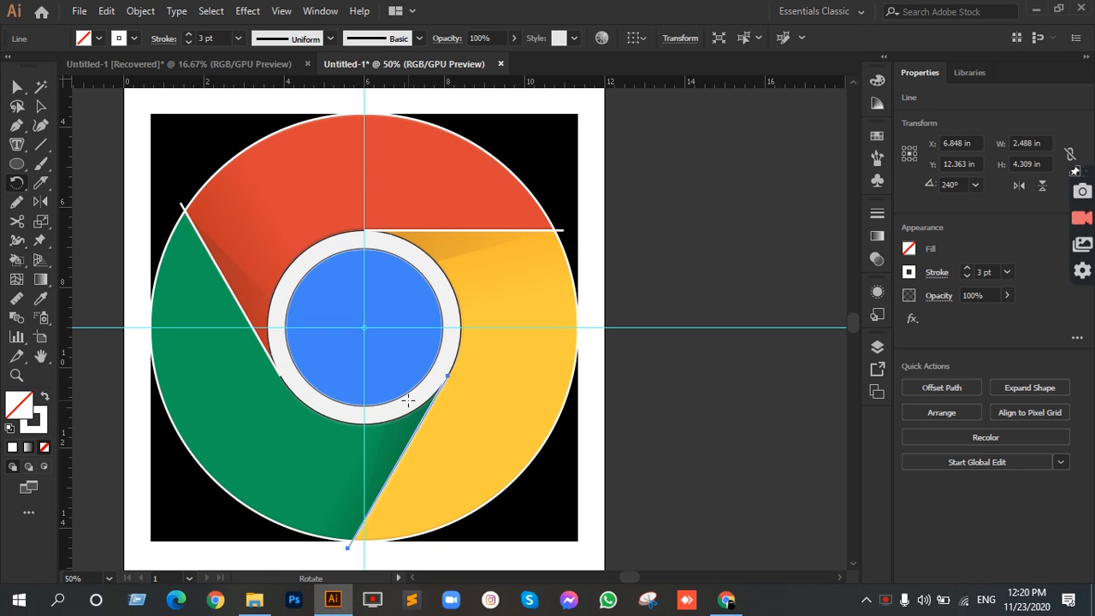
pyautogui.click(40, 106)
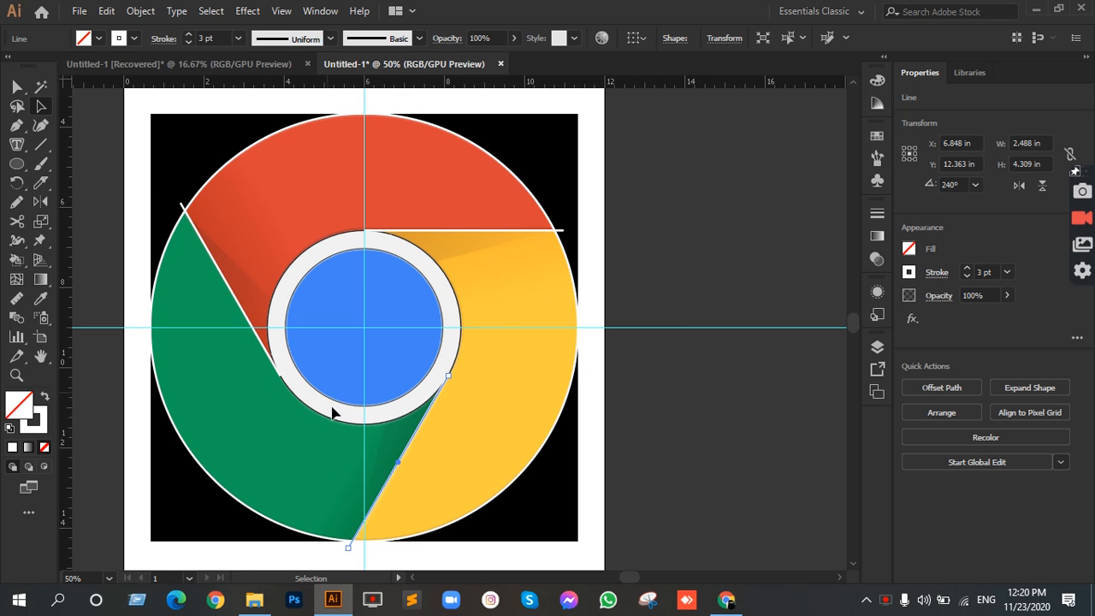
# Step: Examine up close how the divider lines' inner ends meet the path of the ring around the center
pyautogui.scroll(10, 452, 376)
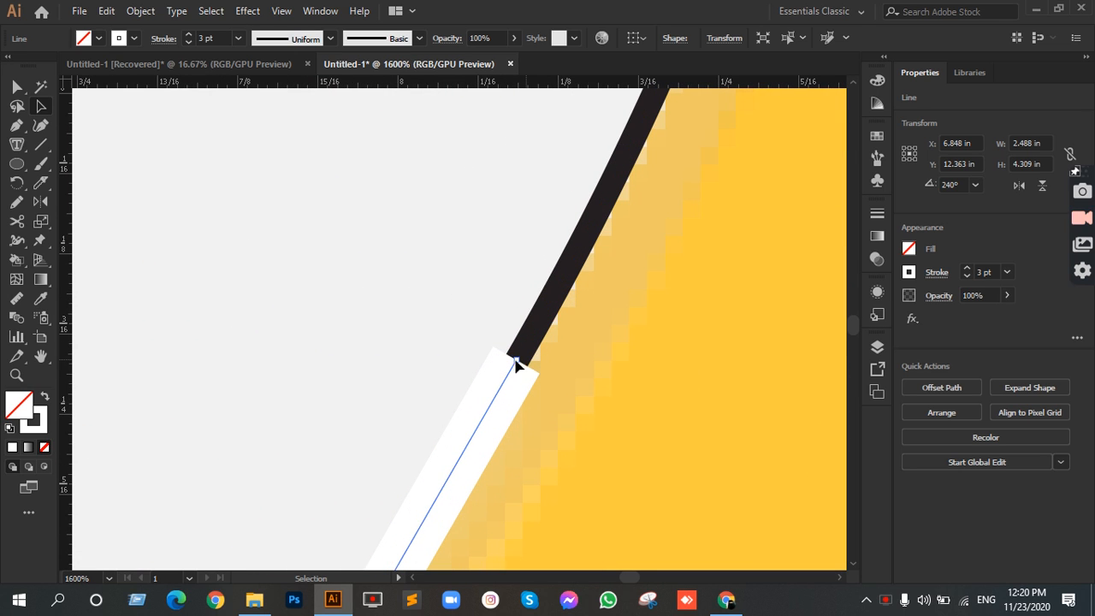
pyautogui.scroll(-4, 518, 363)
pyautogui.scroll(-10, 510, 360)
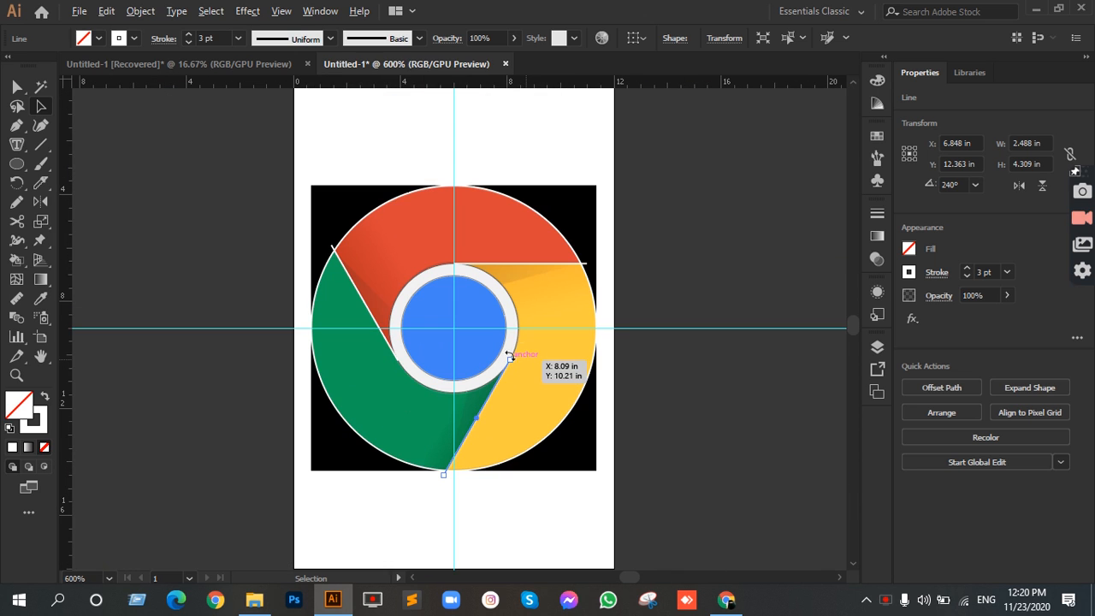
pyautogui.scroll(5, 481, 324)
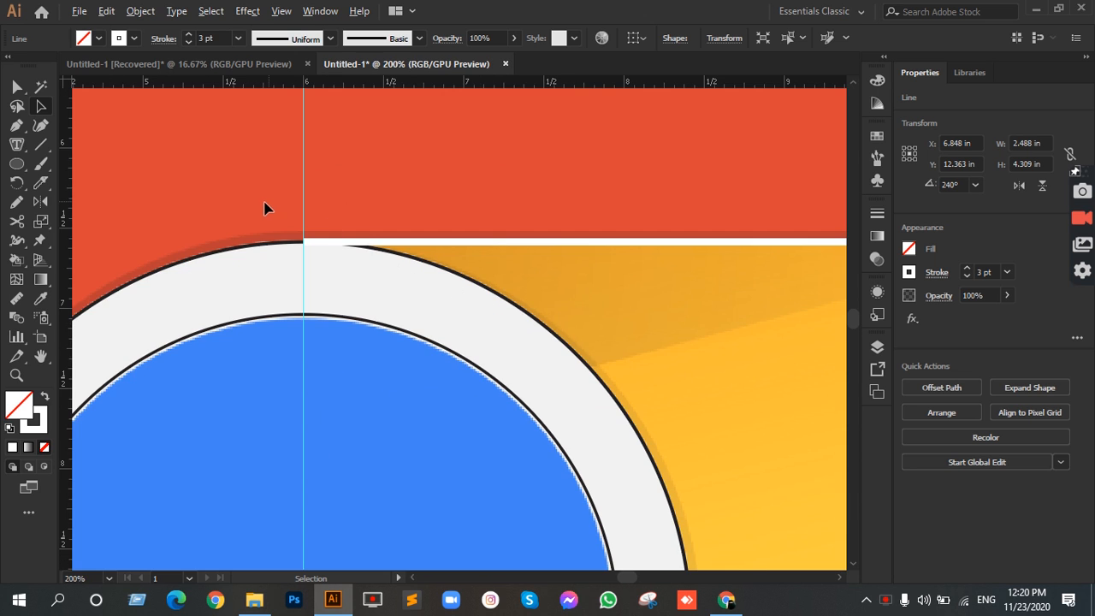
pyautogui.scroll(3, 265, 208)
pyautogui.click(460, 350)
pyautogui.scroll(3, 458, 350)
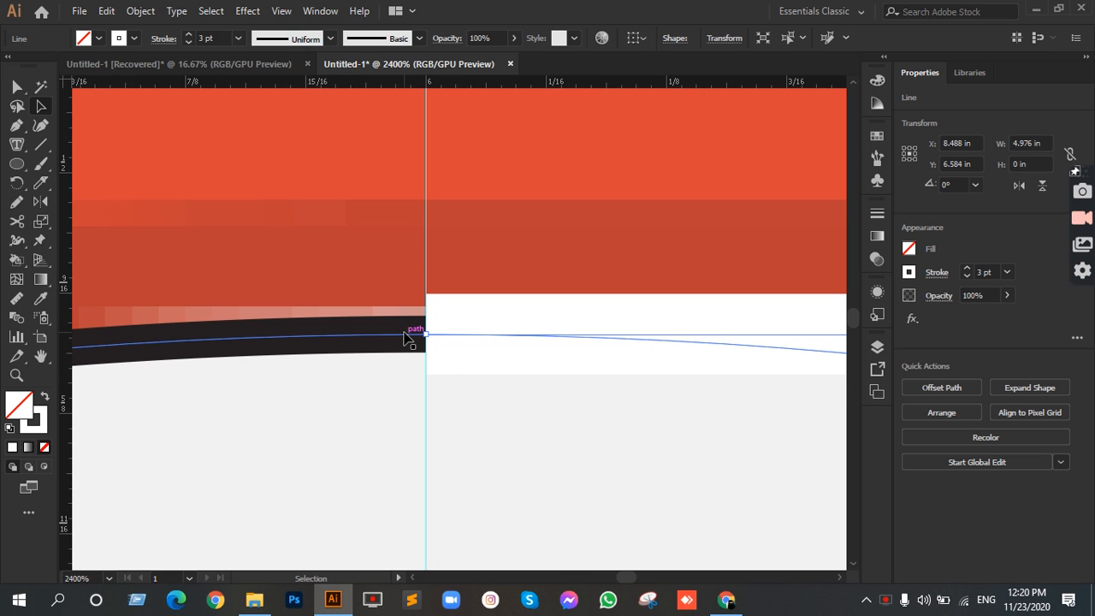
pyautogui.scroll(-10, 407, 338)
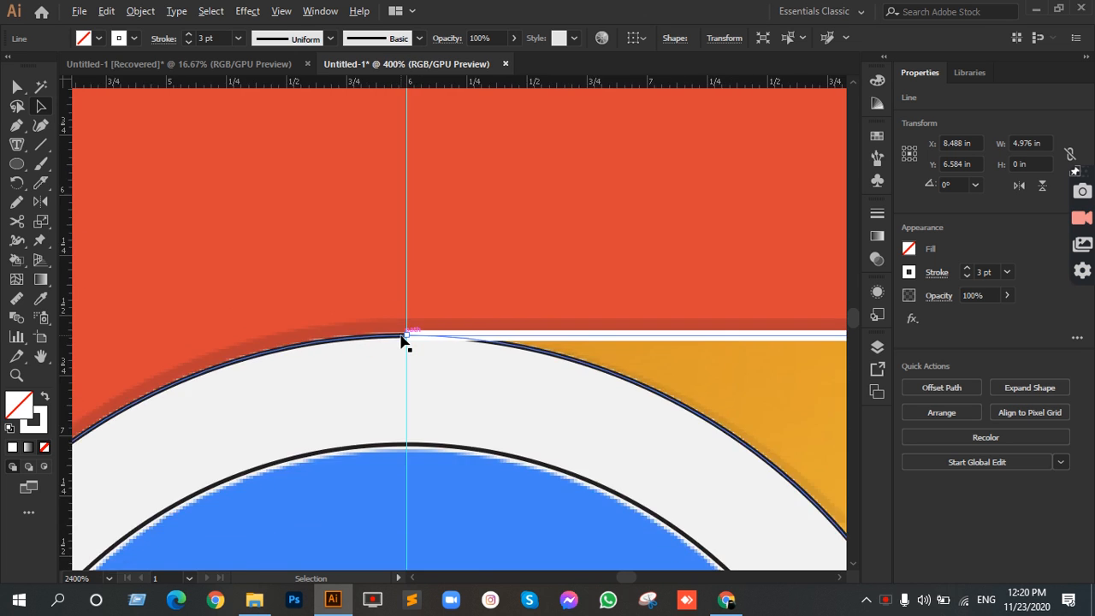
pyautogui.scroll(2, 457, 323)
# Step: Swap the outer circle's fill and stroke, giving it a solid white fill without an outline
pyautogui.click(457, 257)
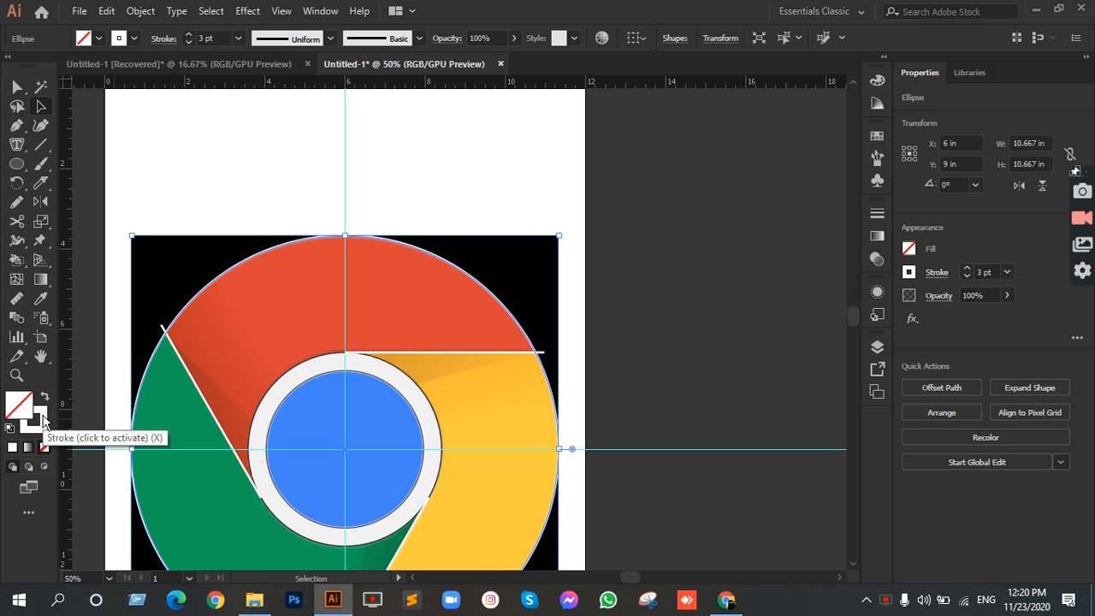
pyautogui.click(43, 419)
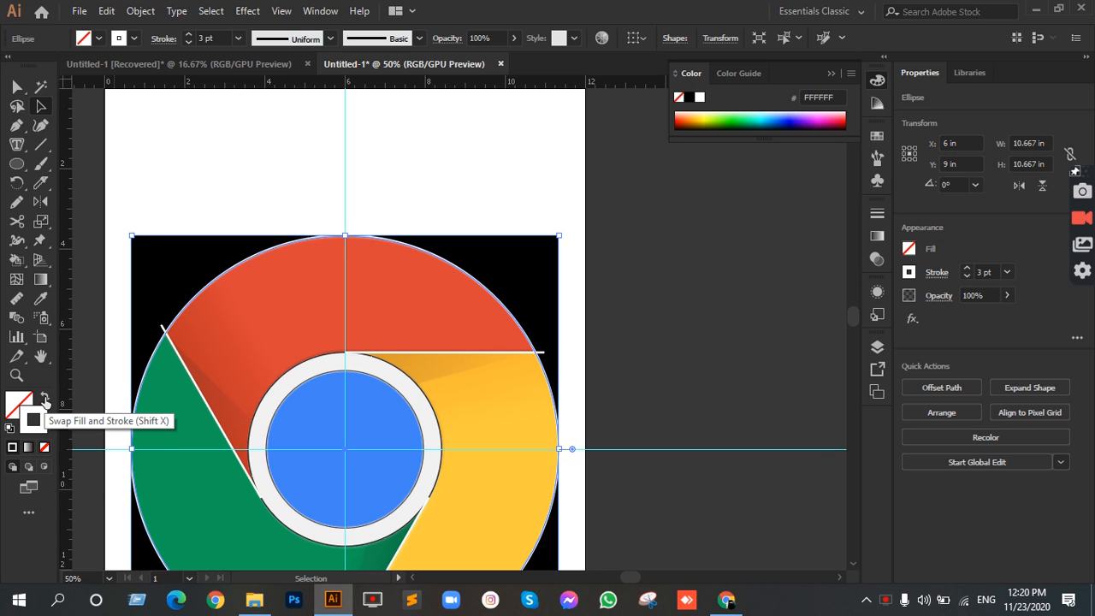
pyautogui.click(44, 398)
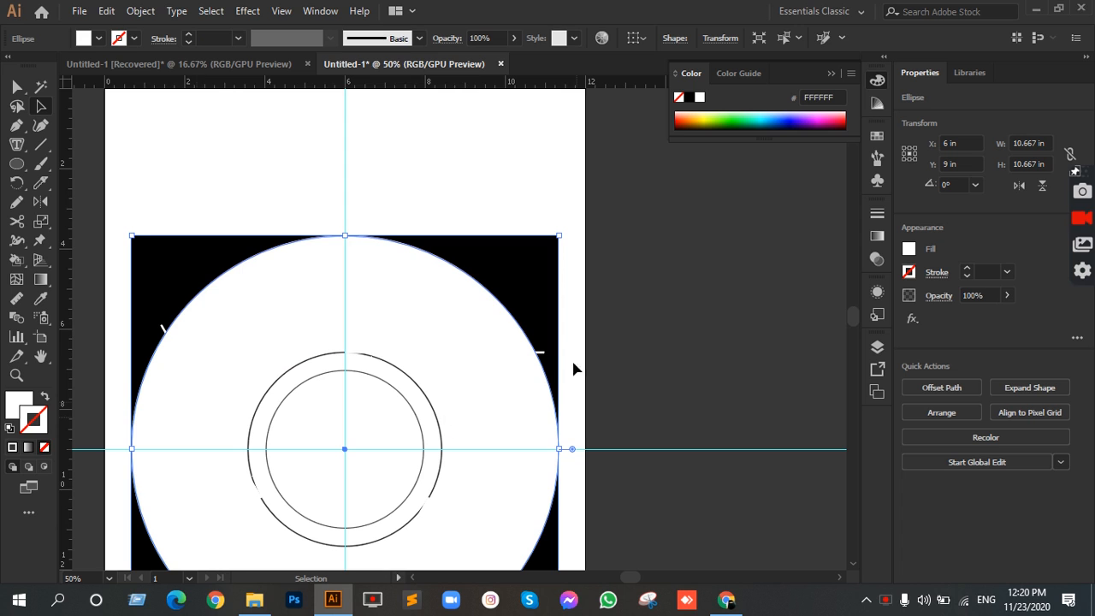
pyautogui.scroll(-1, 488, 316)
pyautogui.click(385, 321)
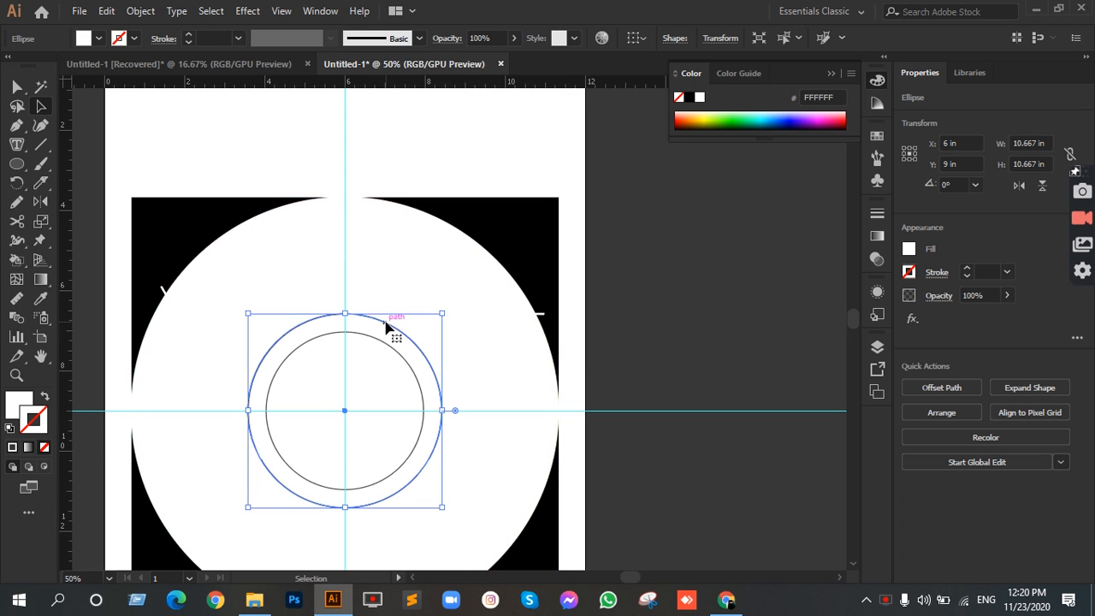
pyautogui.click(45, 396)
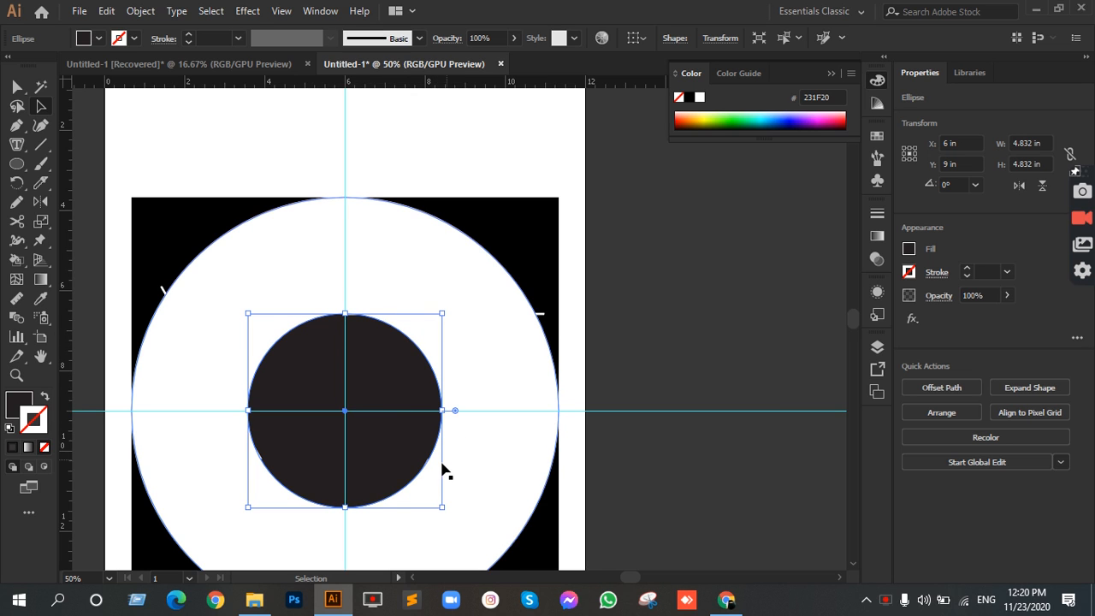
pyautogui.scroll(3, 441, 470)
pyautogui.scroll(-3, 410, 342)
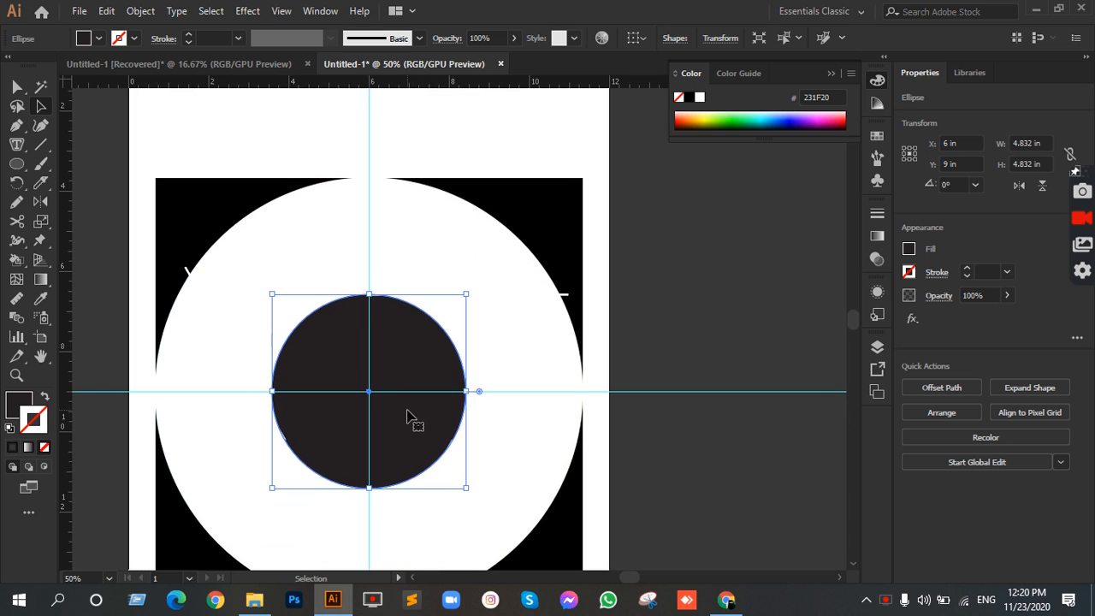
pyautogui.scroll(3, 394, 398)
pyautogui.hotkey('shift', 'x')
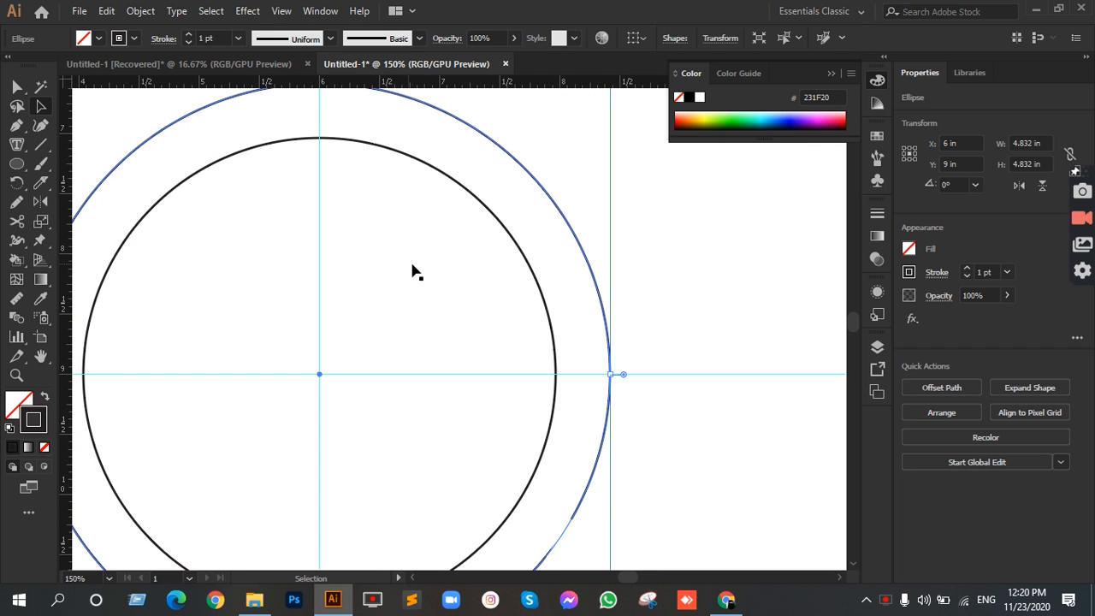
# Step: Fill the innermost circle with red C=15 M=100 Y=90 K=10 and the circle around it with dark 231F20, both without stroke
pyautogui.click(476, 202)
pyautogui.click(475, 199)
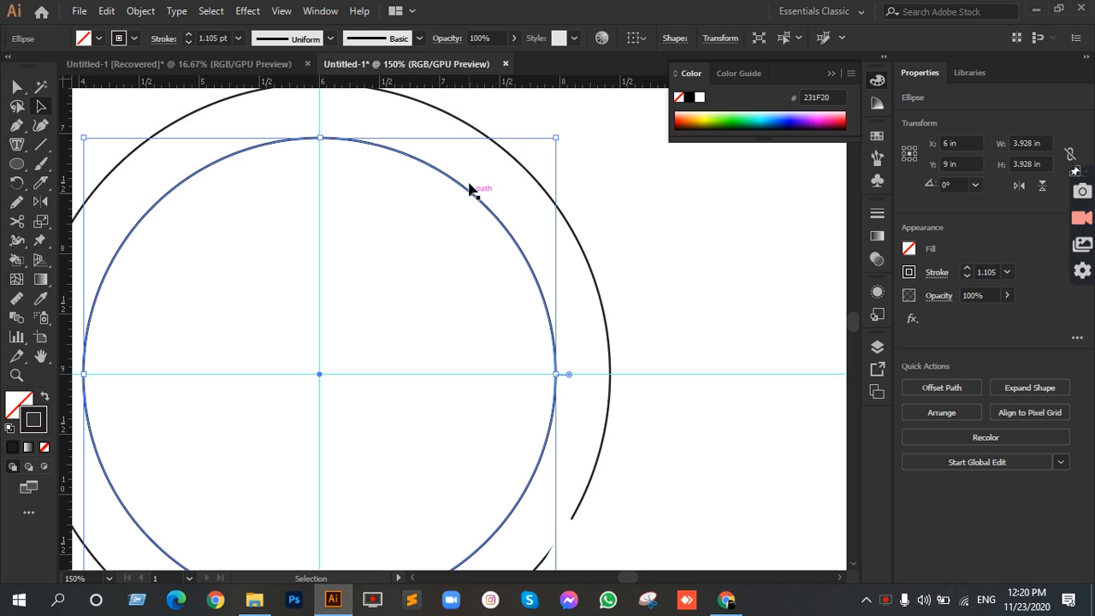
pyautogui.click(134, 39)
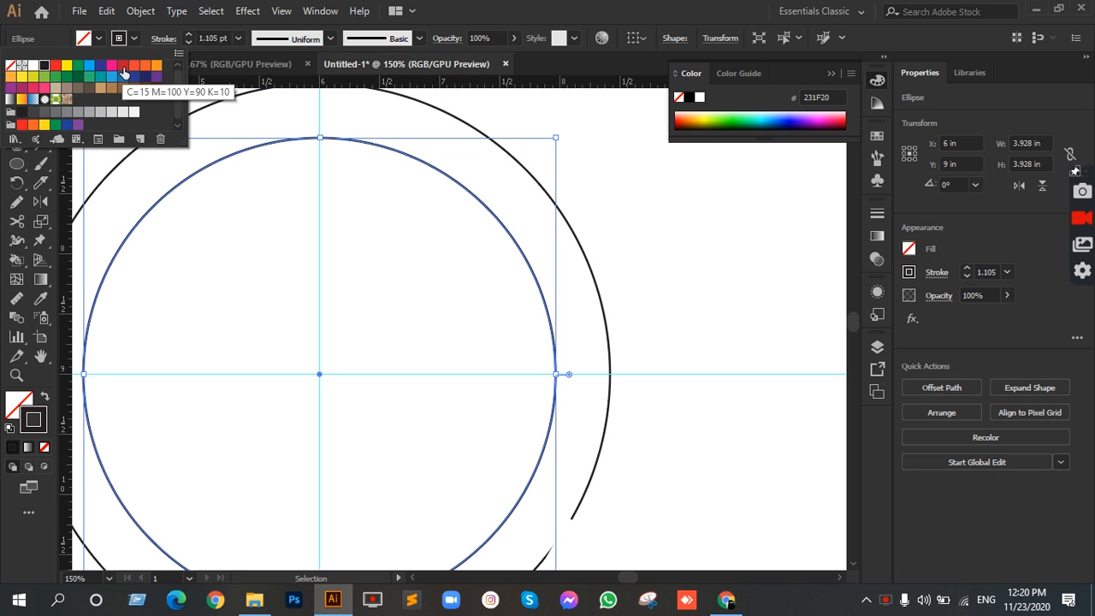
pyautogui.click(122, 66)
pyautogui.click(420, 156)
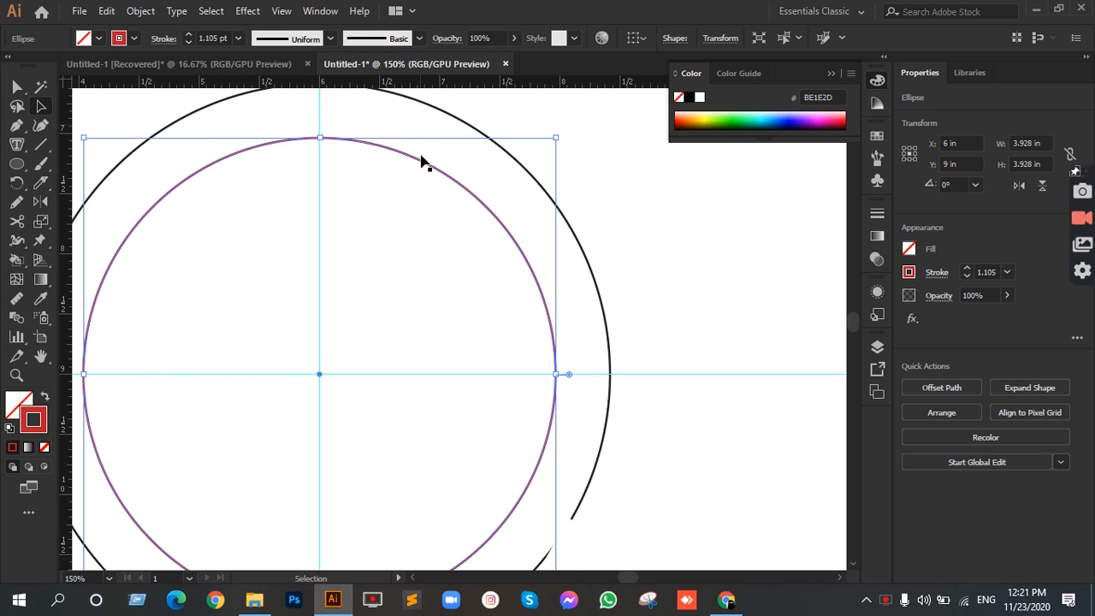
pyautogui.hotkey('shift', 'x')
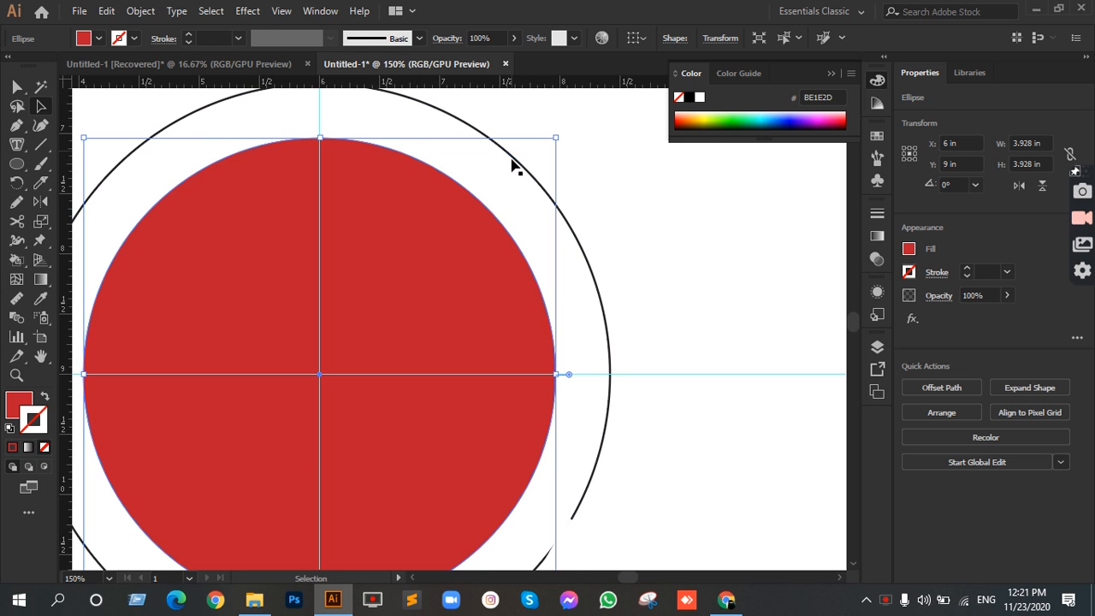
pyautogui.click(512, 165)
pyautogui.hotkey('shift', 'x')
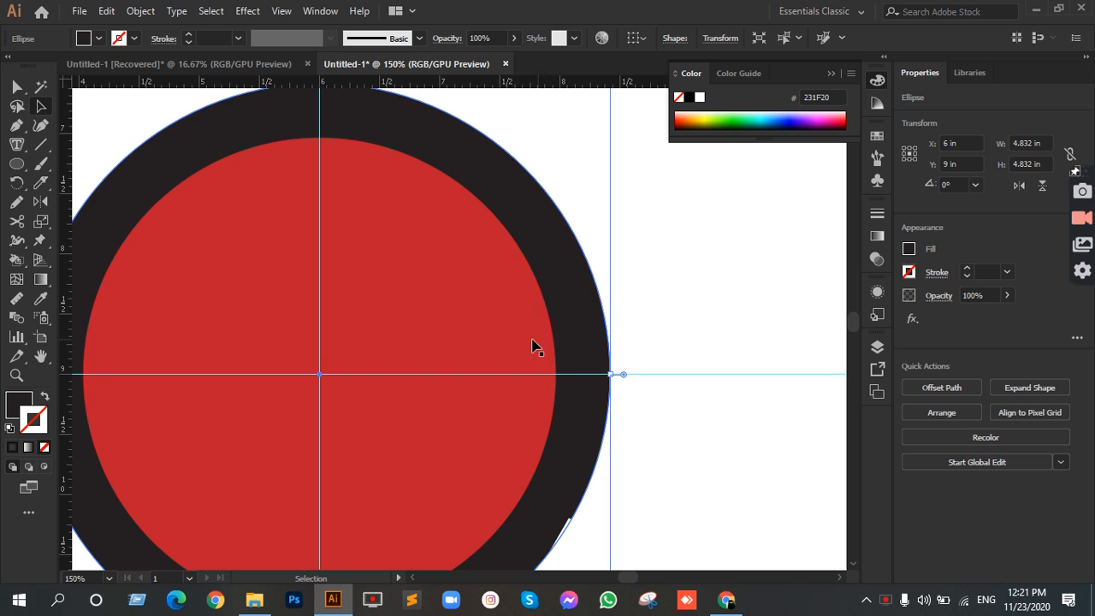
# Step: Remove the white stroke from all three divider lines together and deselect them
pyautogui.hotkey('ctrl', '-')
pyautogui.hotkey('ctrl', '-')
pyautogui.hotkey('ctrl', '-')
pyautogui.hotkey('ctrl', '-')
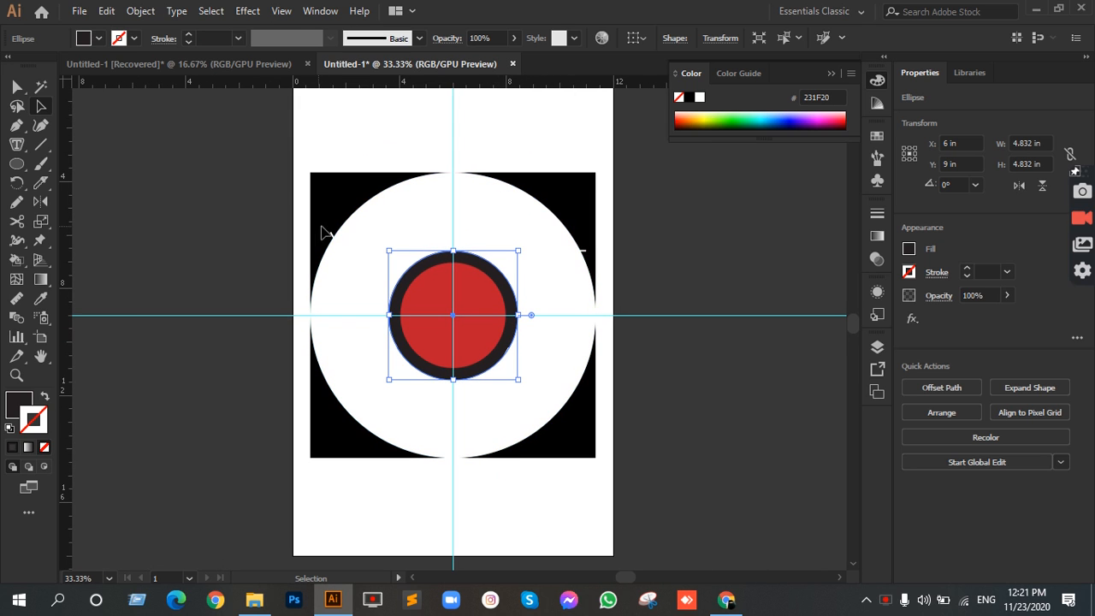
pyautogui.moveTo(330, 232); pyautogui.dragTo(397, 347)
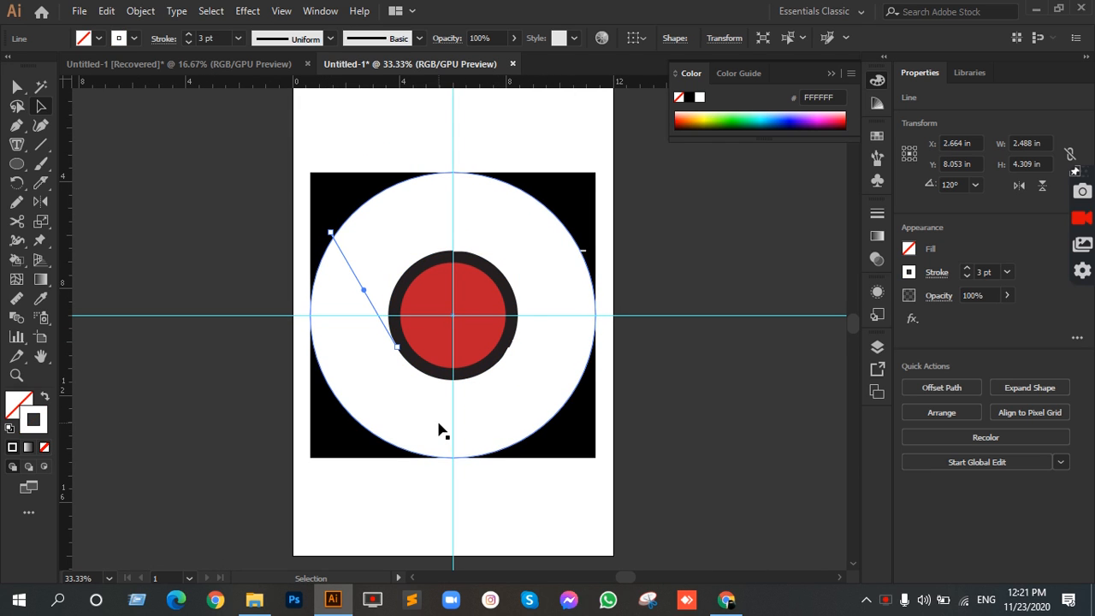
pyautogui.keyDown('shift'); pyautogui.click(466, 420); pyautogui.keyUp('shift')
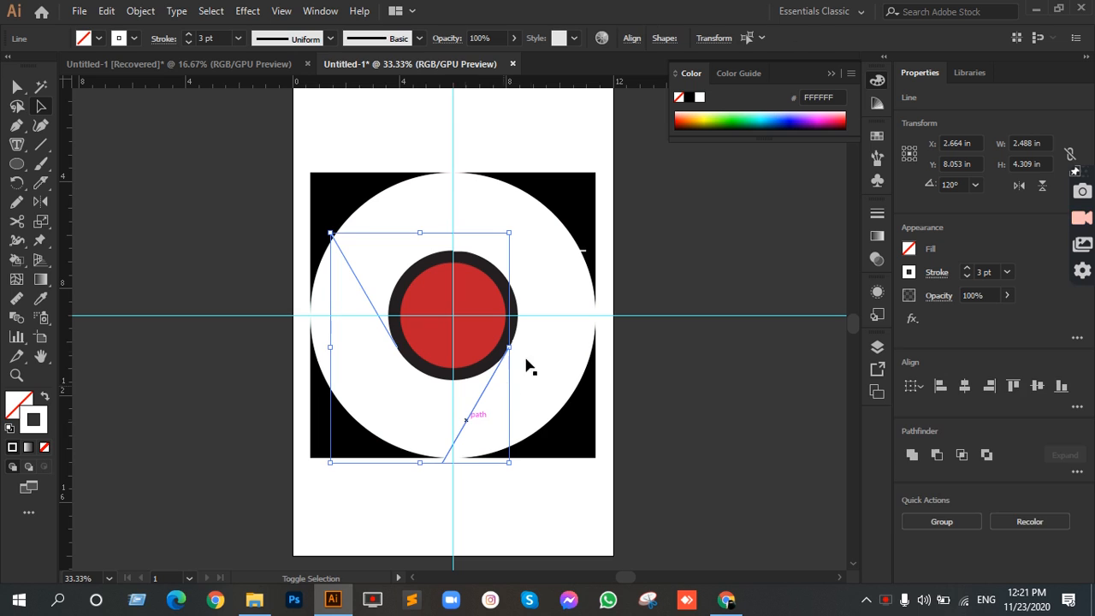
pyautogui.keyDown('shift'); pyautogui.click(586, 250); pyautogui.keyUp('shift')
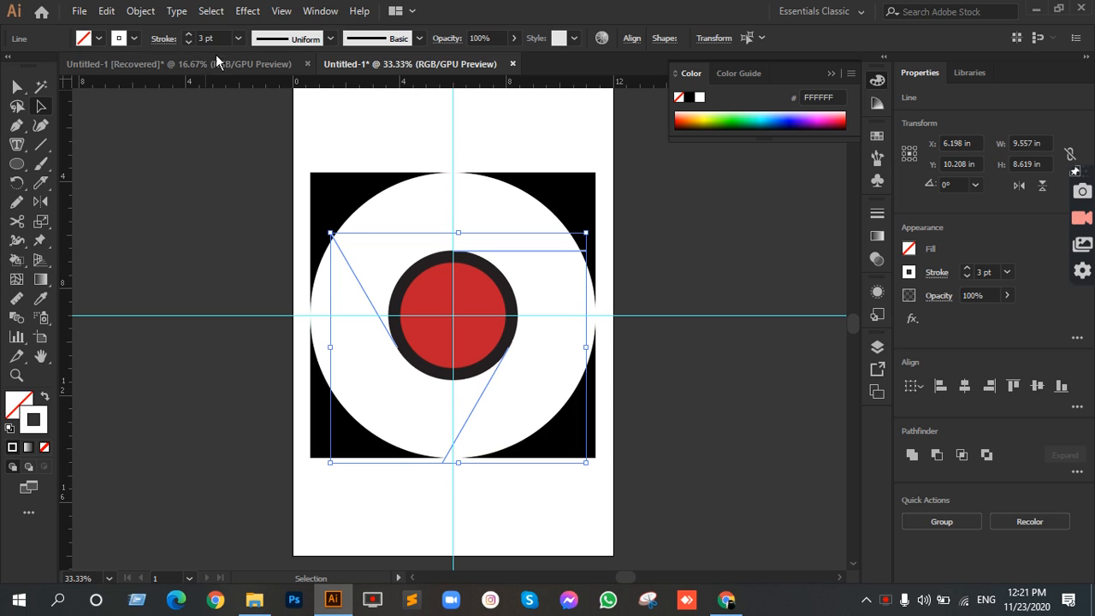
pyautogui.click(44, 448)
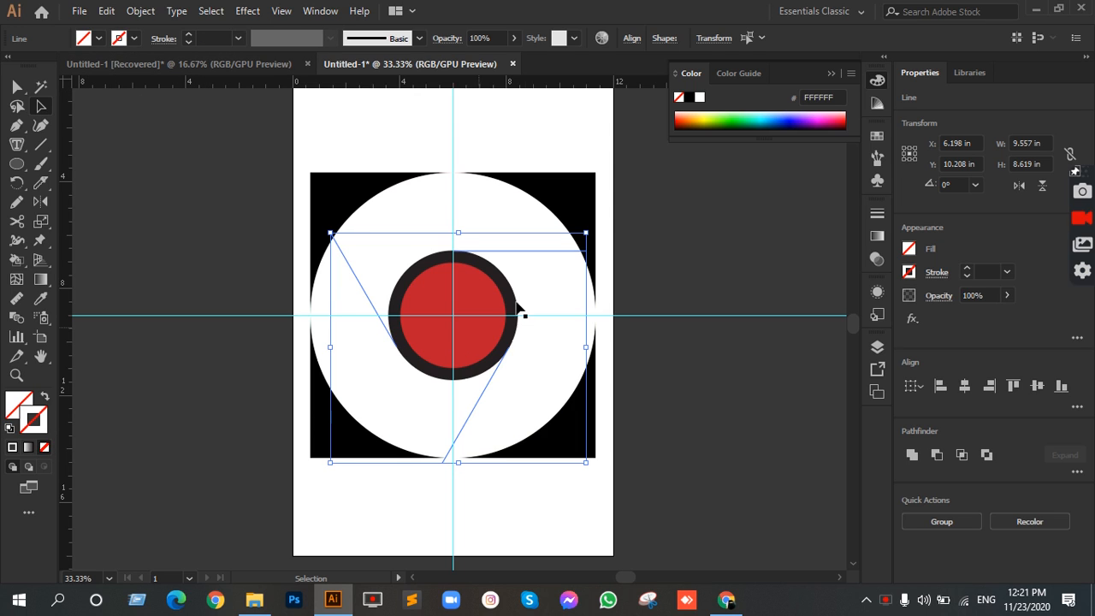
pyautogui.click(664, 388)
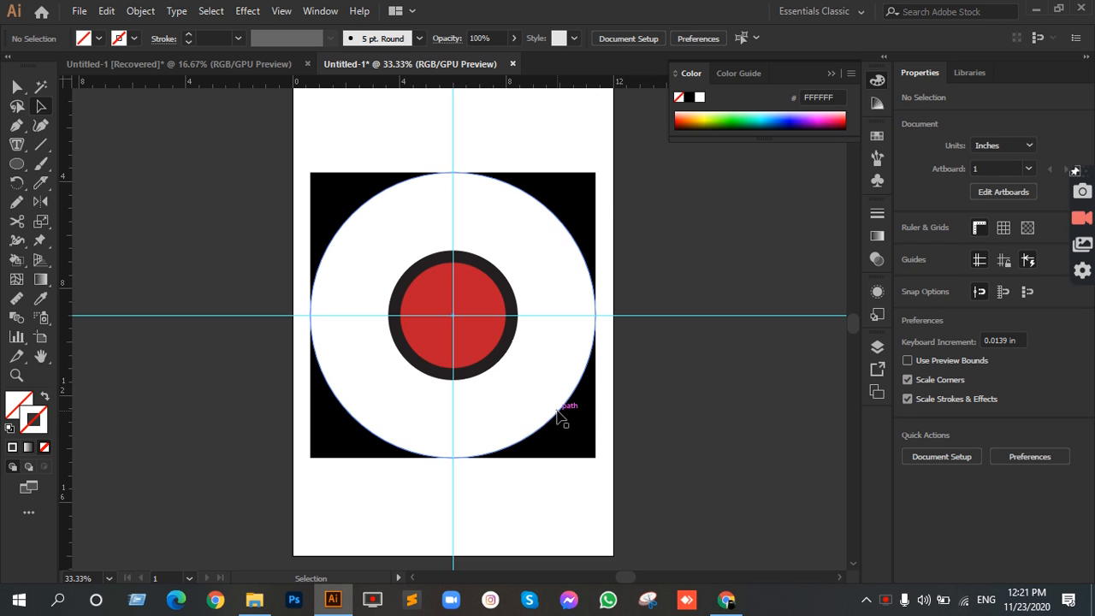
# Step: Swap the outer circle's fill and stroke so it has no fill and a white 1 pt outline
pyautogui.scroll(2, 495, 314)
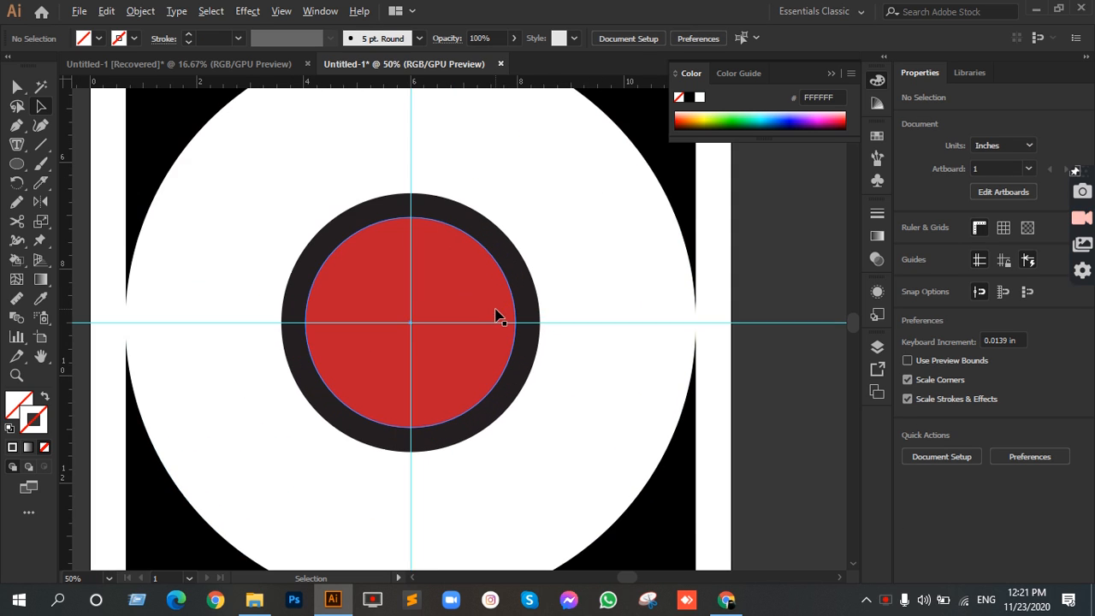
pyautogui.scroll(-2, 484, 313)
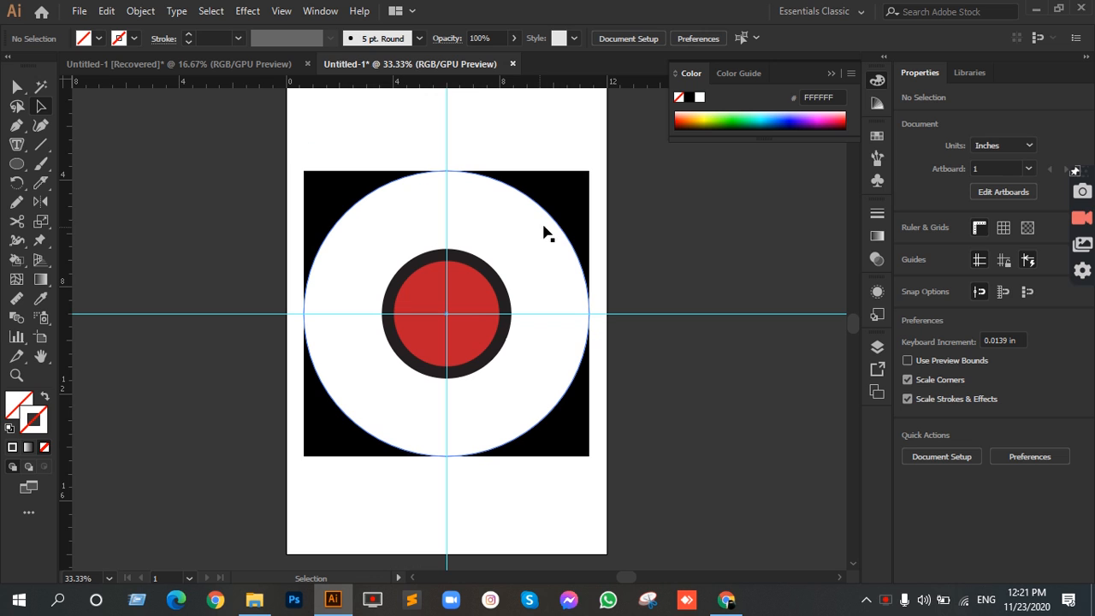
pyautogui.click(512, 225)
pyautogui.press('/')
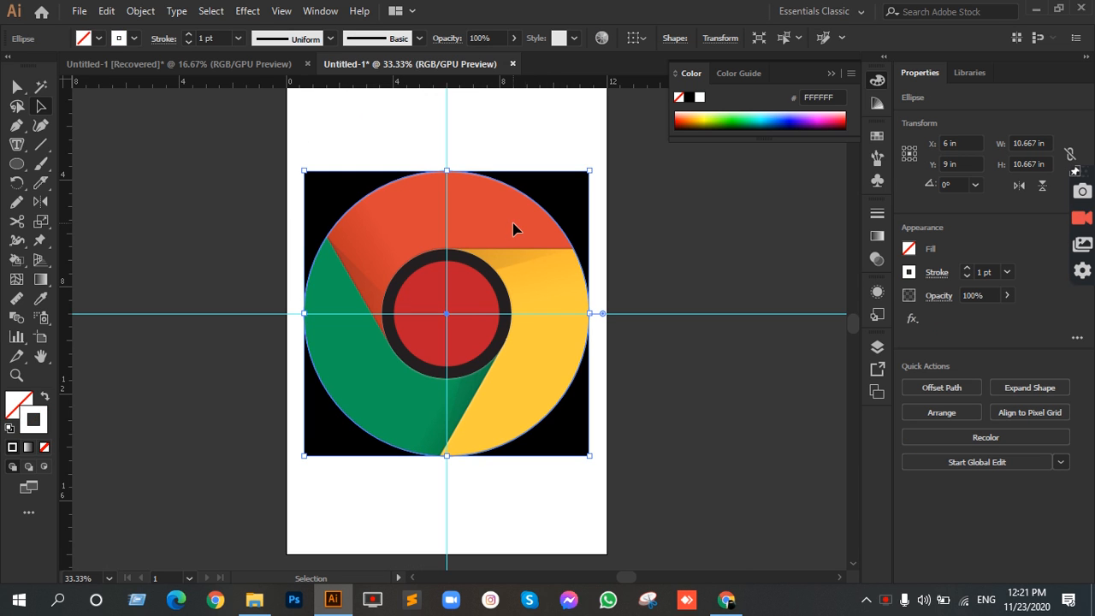
# Step: Draw a white 1 pt line along the yellow section's shadow edge, from the ring past the outer circle, about 3.66 in wide and 1 in high
pyautogui.scroll(3, 553, 297)
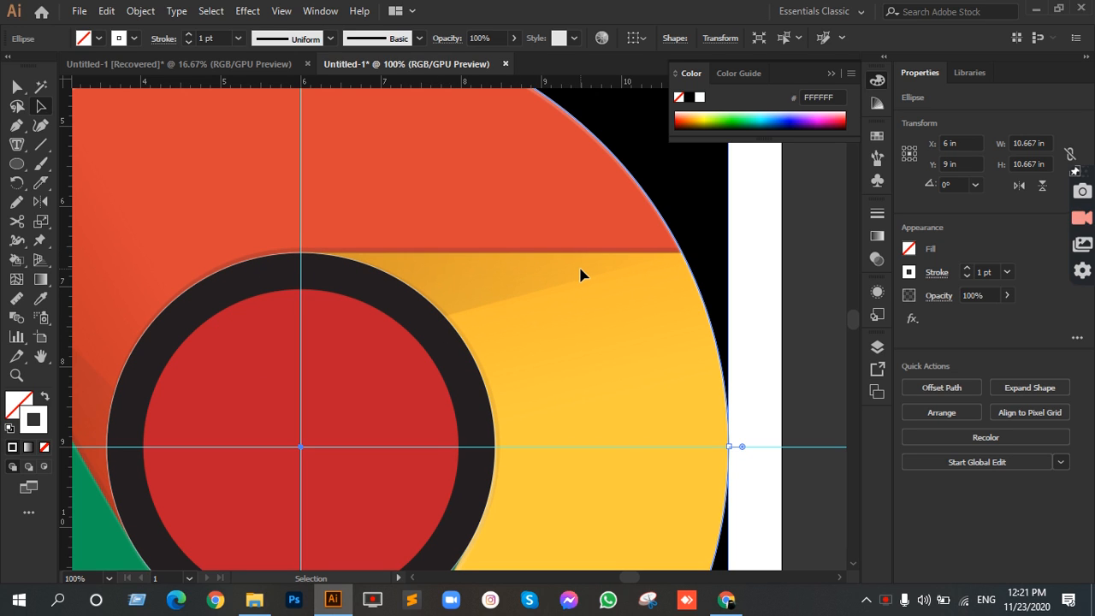
pyautogui.moveTo(518, 362); pyautogui.dragTo(489, 297)
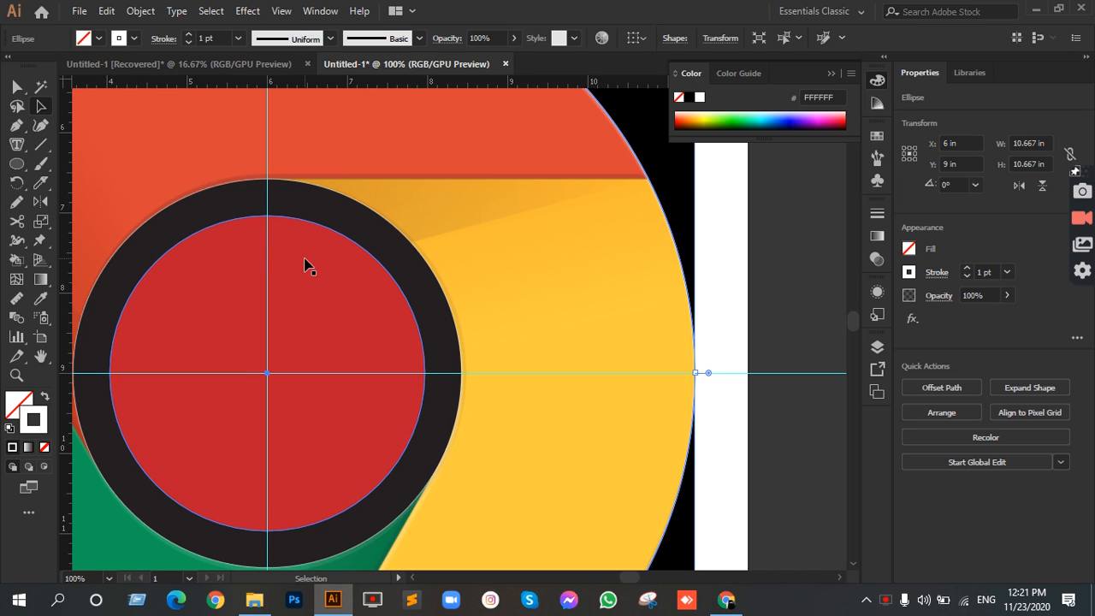
pyautogui.click(41, 145)
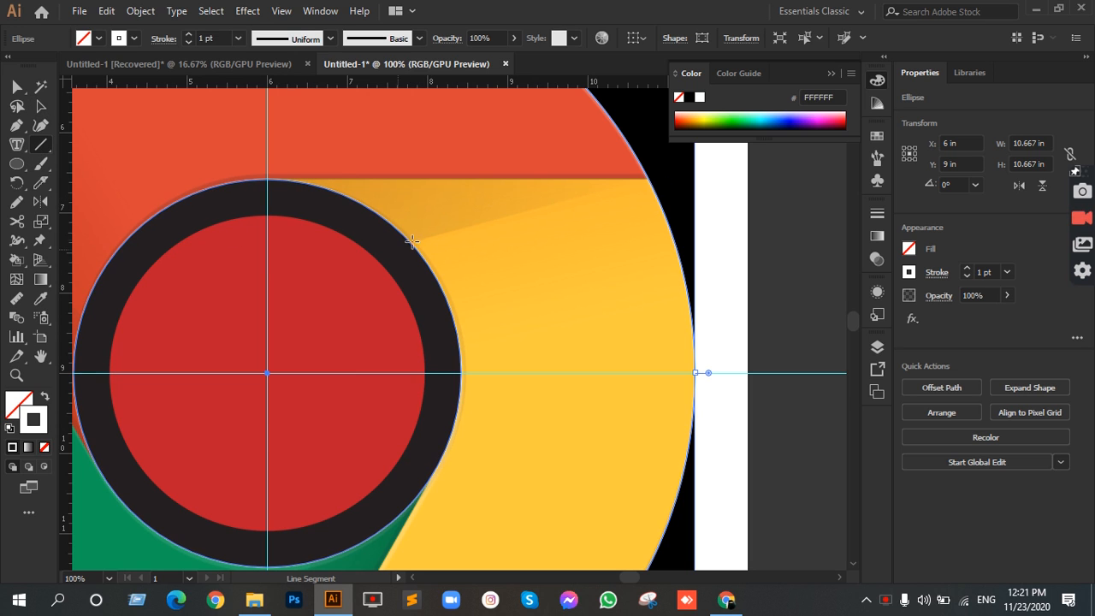
pyautogui.moveTo(401, 245); pyautogui.dragTo(695, 166)
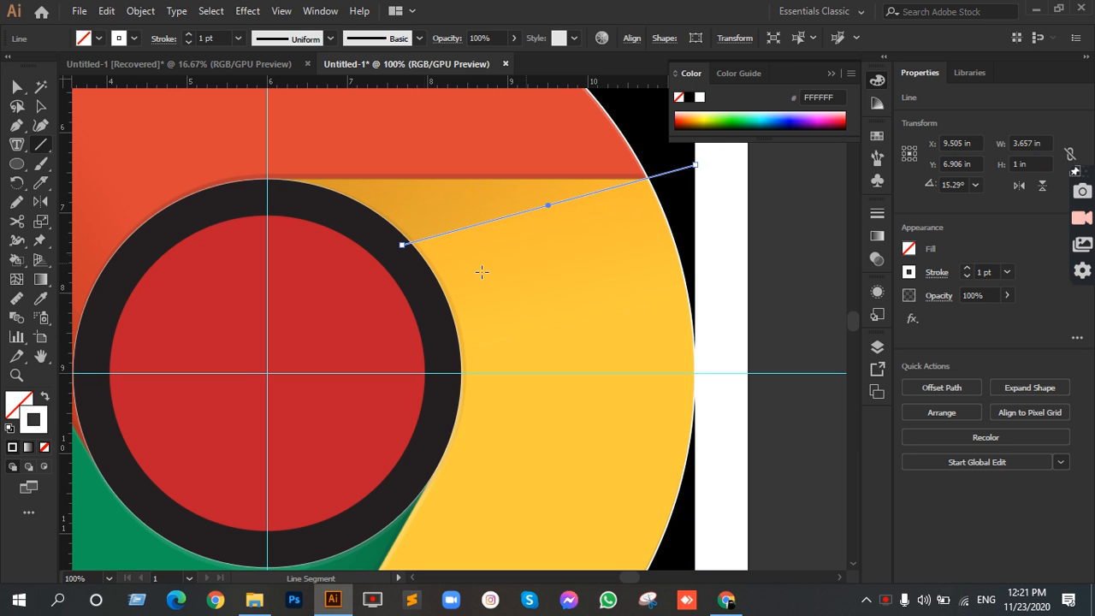
pyautogui.click(40, 106)
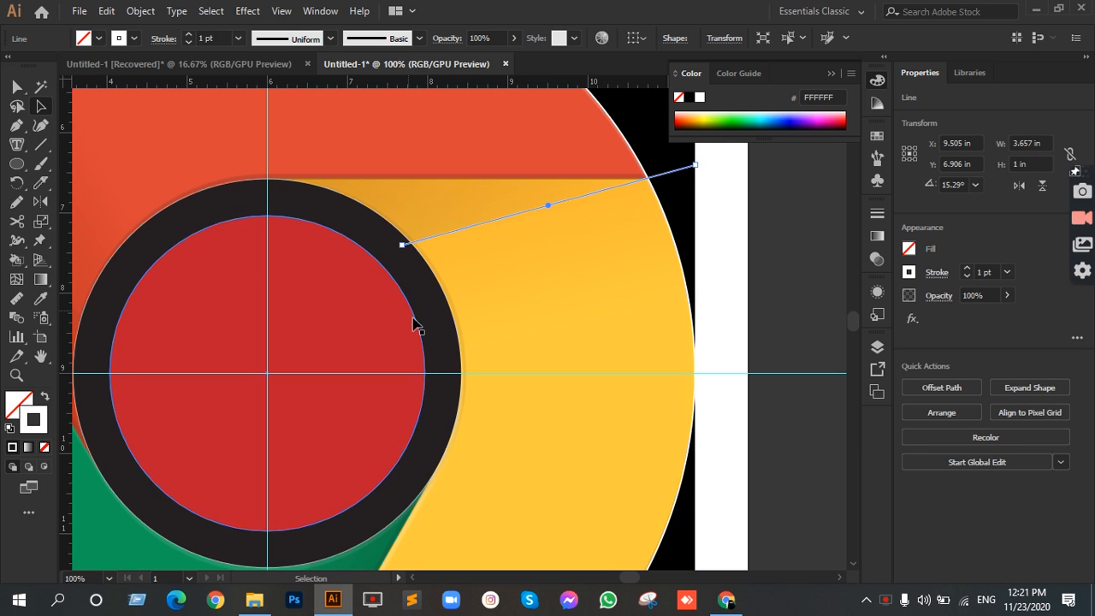
# Step: Rotate copies of the shadow-edge line by 120° about the circles' center, repeating once so all three sections have one
pyautogui.scroll(-1, 420, 323)
pyautogui.press('space')
pyautogui.moveTo(374, 178); pyautogui.dragTo(484, 107)
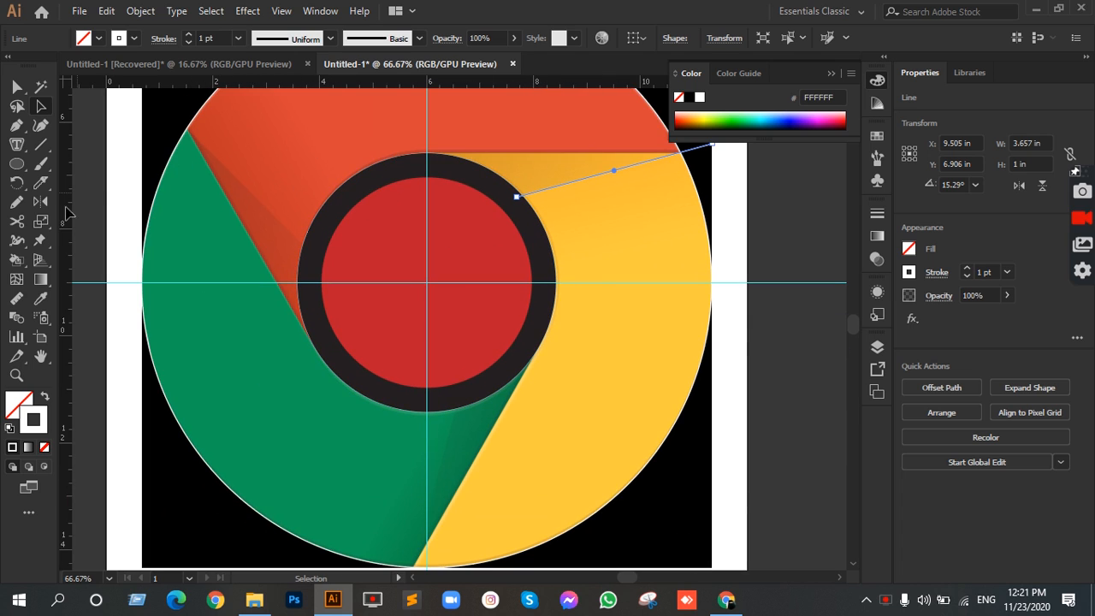
pyautogui.click(15, 188)
pyautogui.click(110, 243)
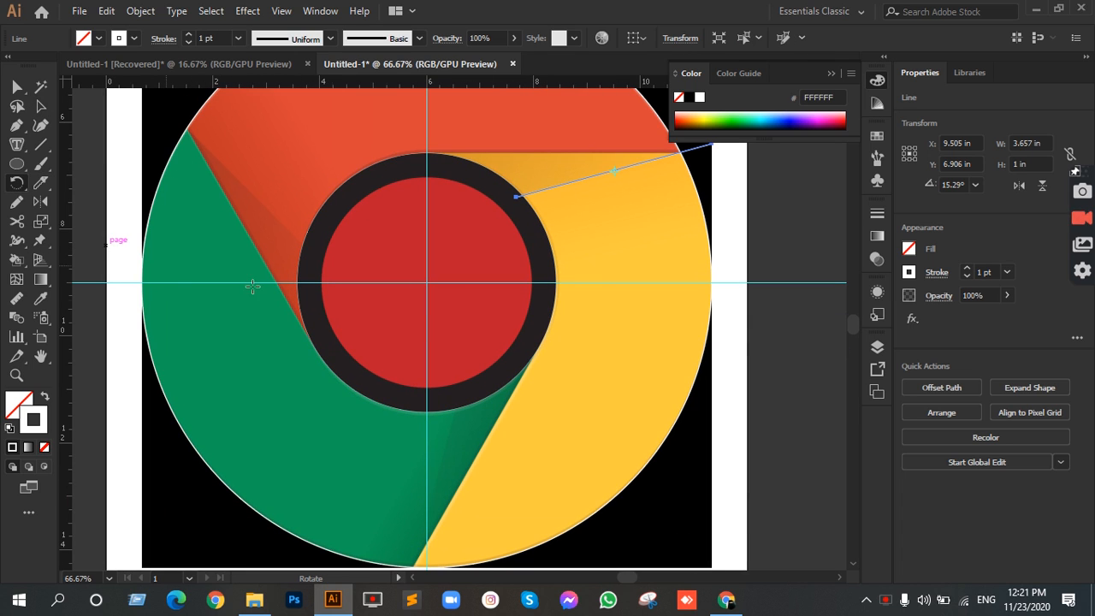
pyautogui.keyDown('alt'); pyautogui.click(427, 282); pyautogui.keyUp('alt')
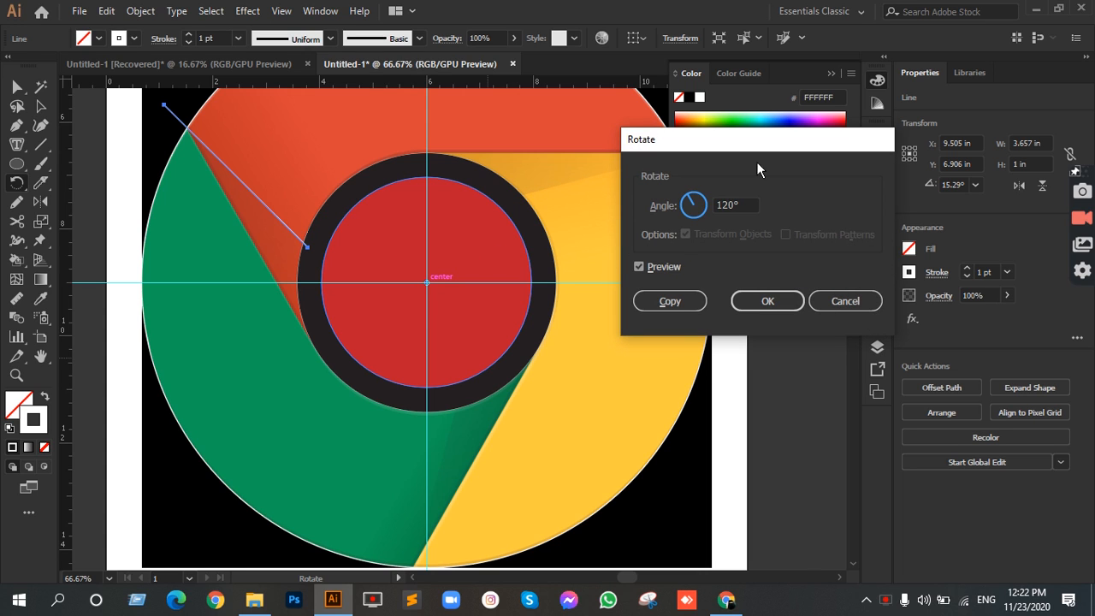
pyautogui.click(691, 301)
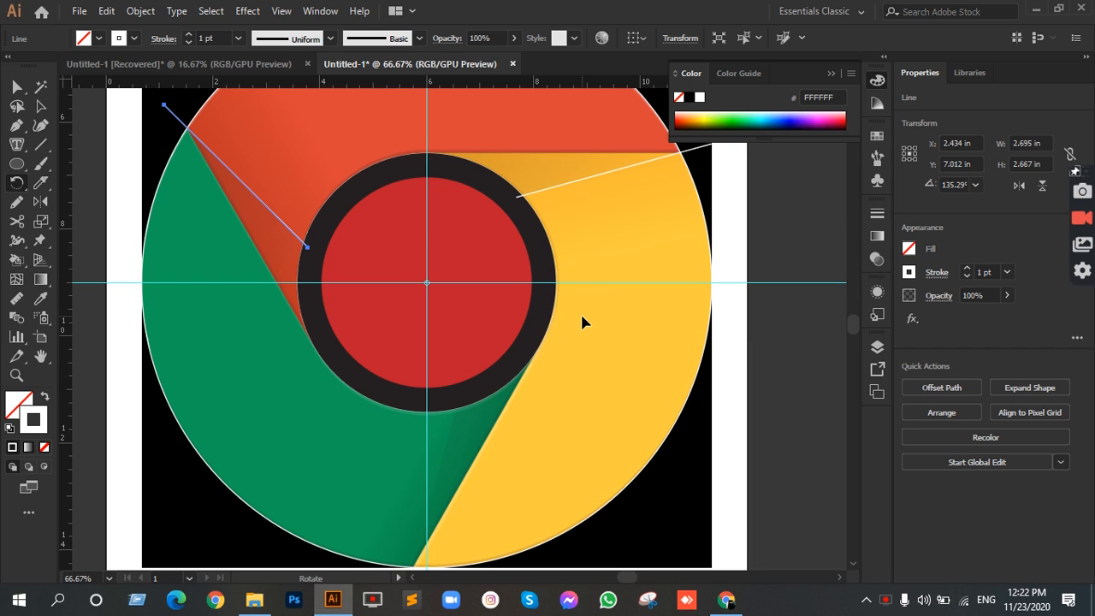
pyautogui.hotkey('ctrl', 'd')
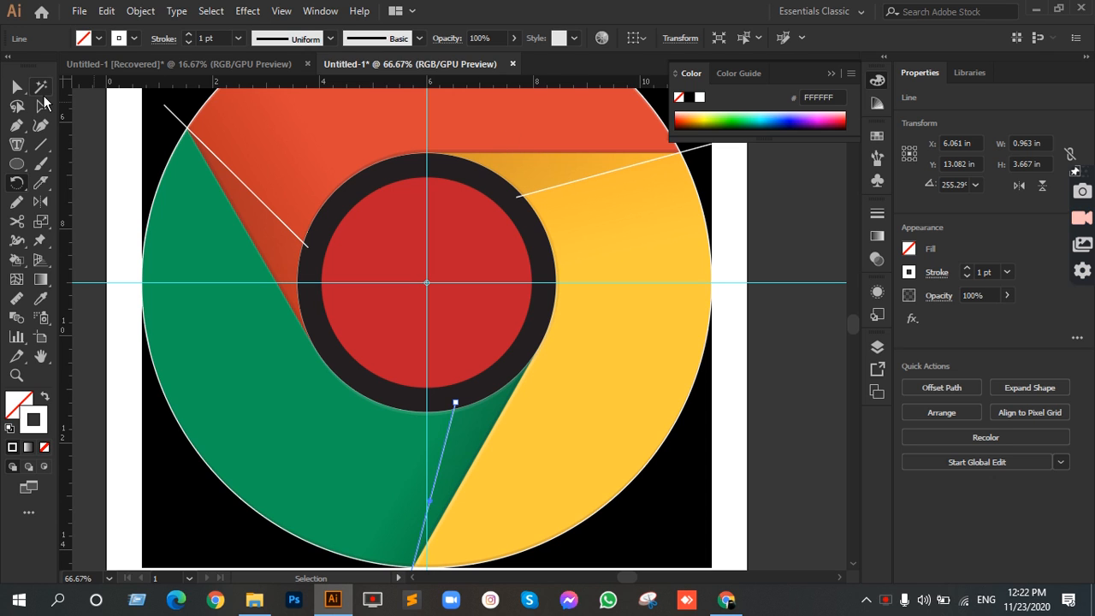
# Step: Move all the vector circles and lines together off the artboard beside the reference logo, to about X 20.08 in, Y 9.85 in, and deselect them
pyautogui.click(40, 105)
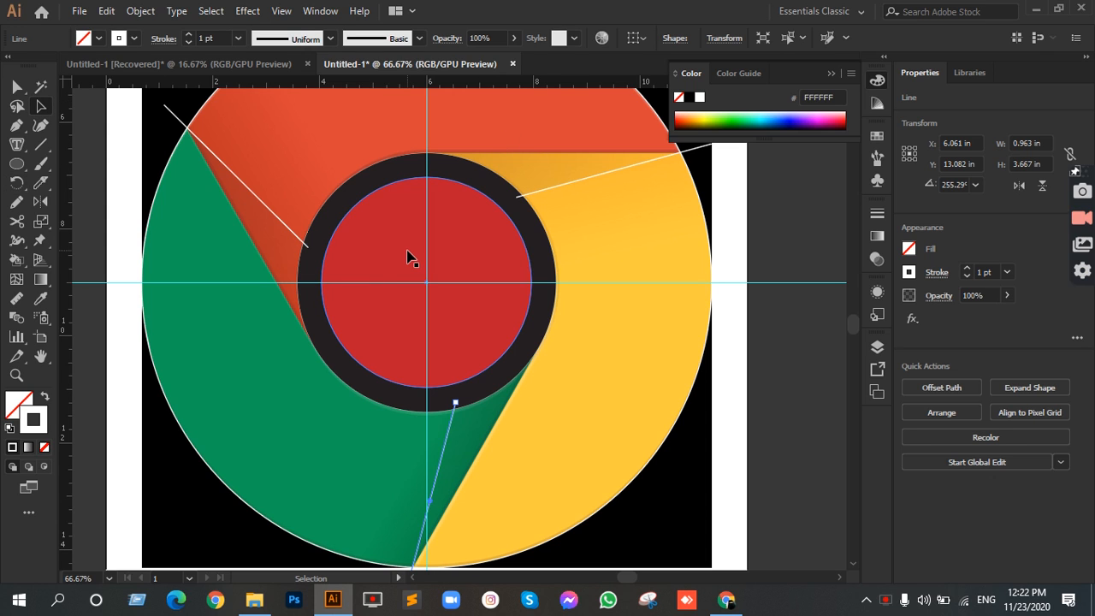
pyautogui.scroll(-3, 402, 277)
pyautogui.moveTo(248, 130); pyautogui.dragTo(580, 436)
pyautogui.moveTo(442, 265); pyautogui.dragTo(725, 274)
pyautogui.scroll(3, 805, 229)
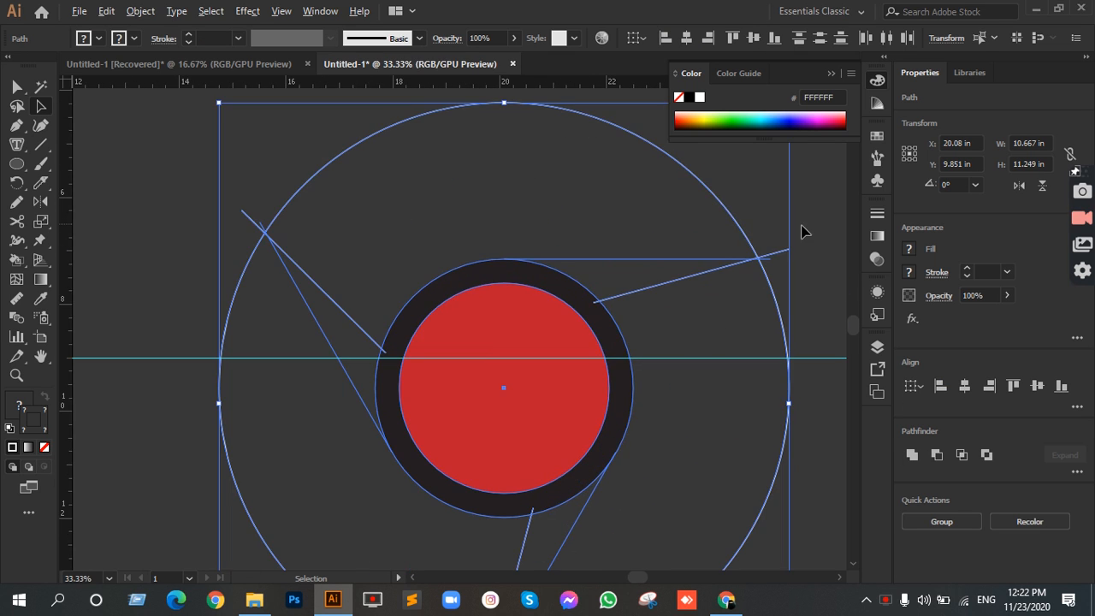
pyautogui.click(788, 250)
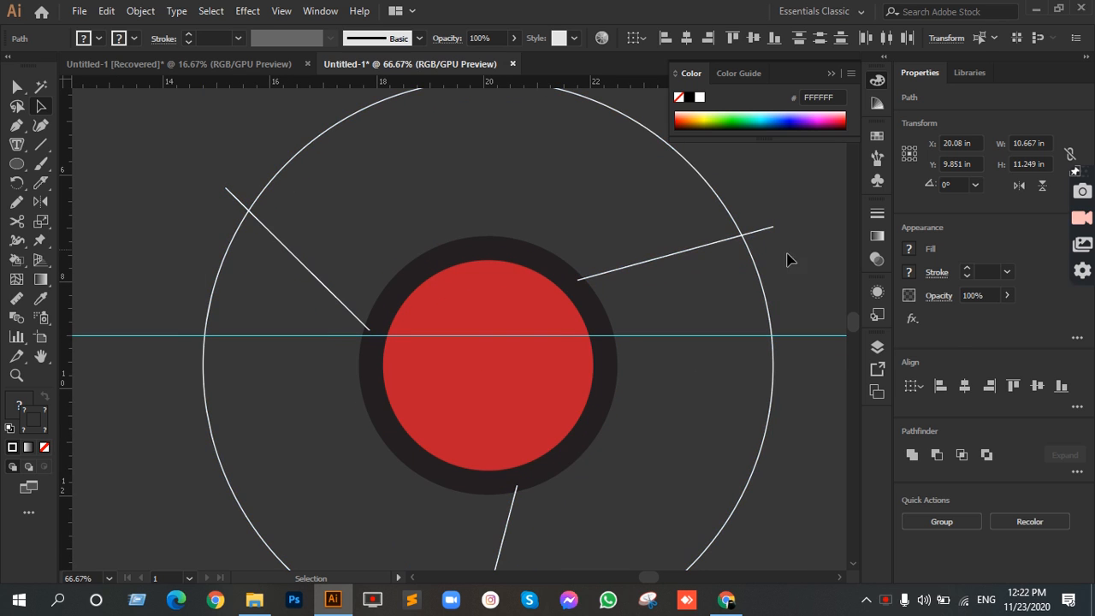
pyautogui.scroll(2, 637, 231)
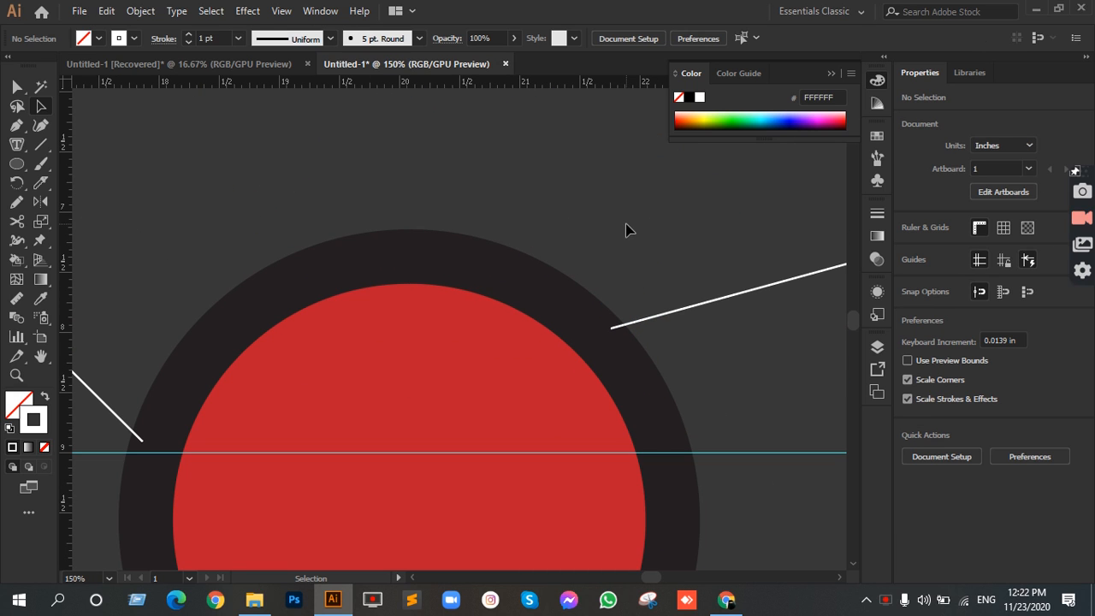
pyautogui.scroll(-4, 599, 279)
# Step: Swap the outer circle's fill and stroke so it has a white fill and no outline, and deselect it
pyautogui.click(607, 189)
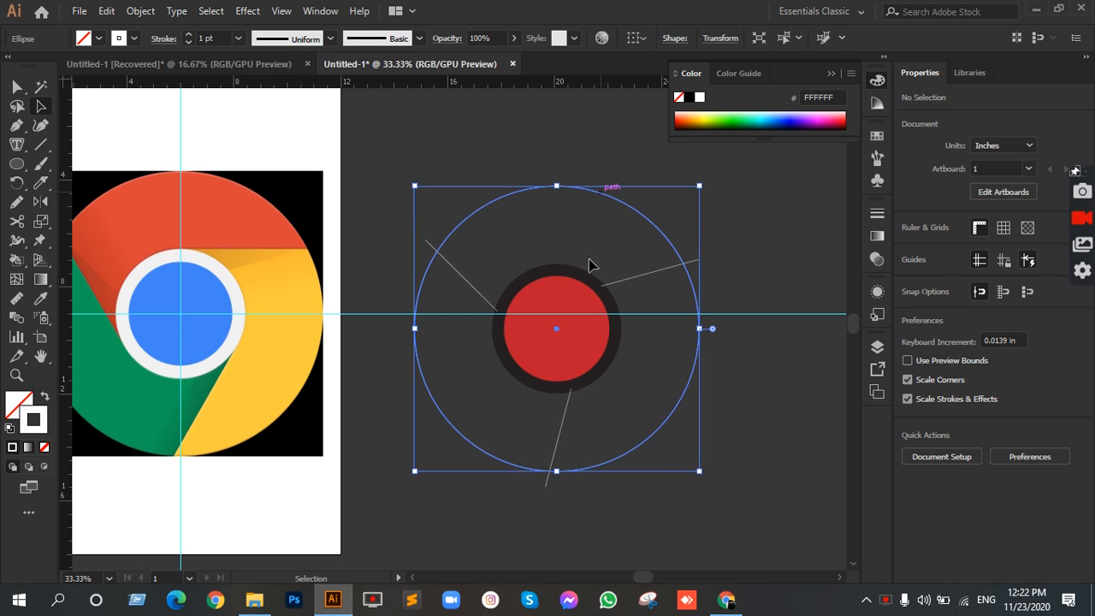
pyautogui.hotkey('shift', 'x')
pyautogui.click(741, 229)
pyautogui.moveTo(313, 234); pyautogui.dragTo(433, 202)
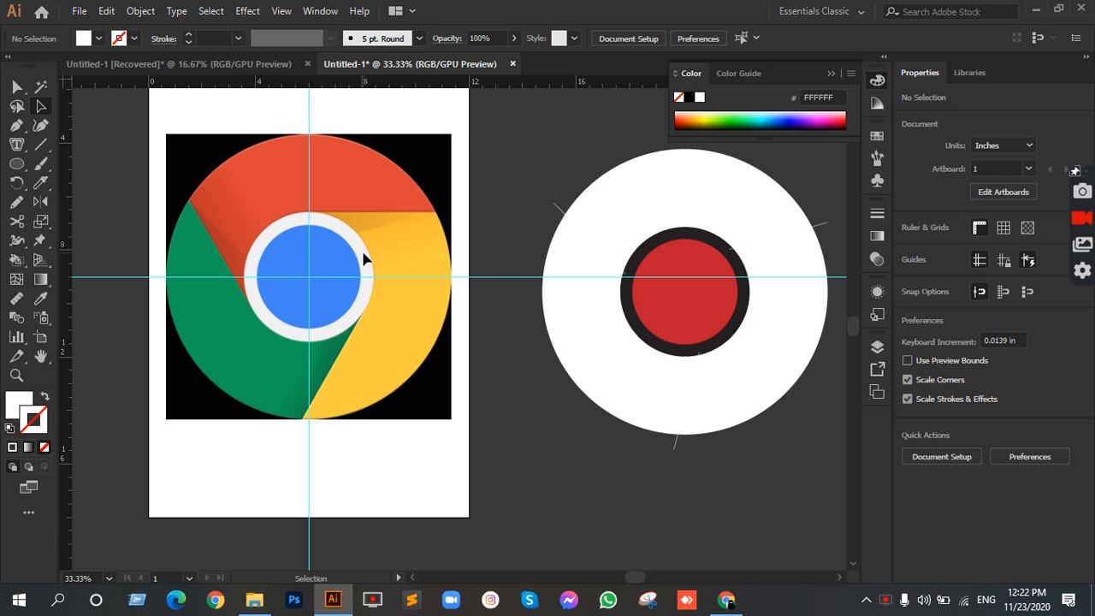
# Step: Exclude the dark middle circle from the outer circle with Pathfinder to make a ring, and deselect the result
pyautogui.click(673, 202)
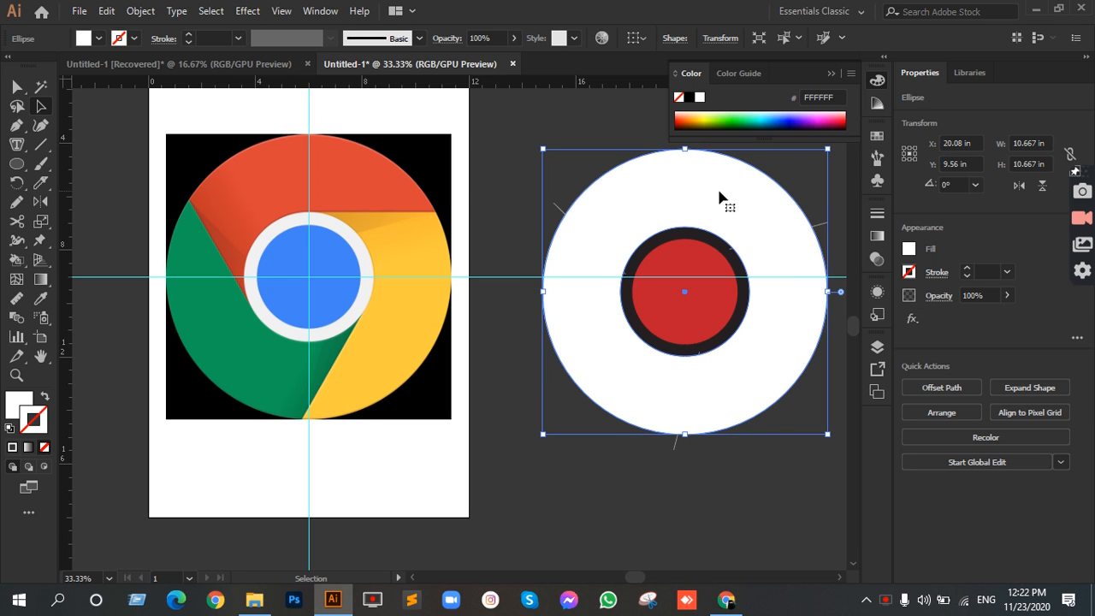
pyautogui.keyDown('shift'); pyautogui.click(718, 242); pyautogui.keyUp('shift')
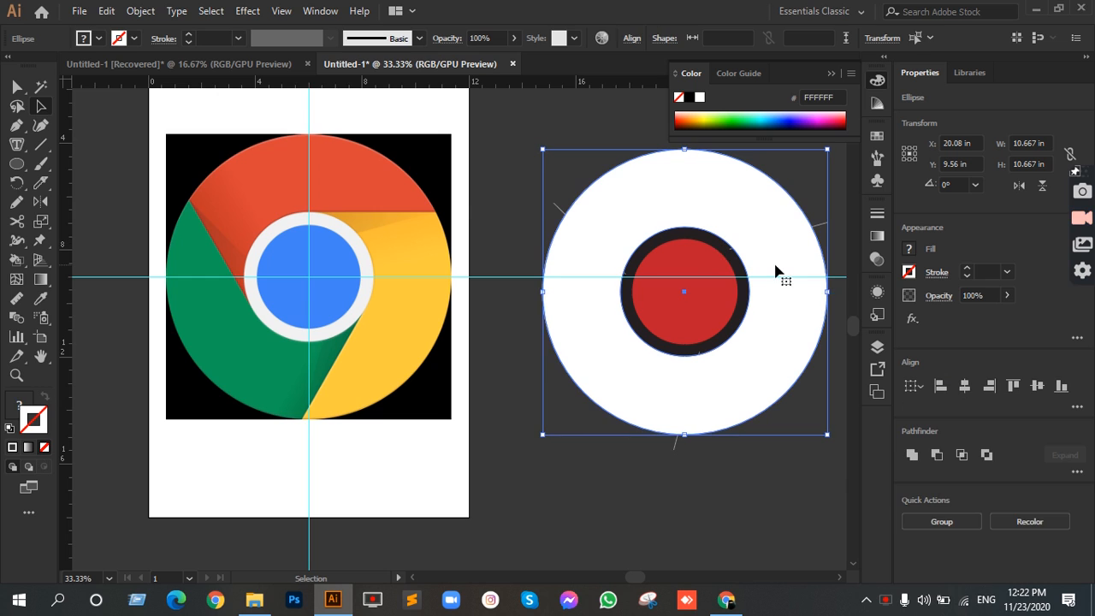
pyautogui.scroll(2, 792, 242)
pyautogui.moveTo(701, 225); pyautogui.dragTo(532, 192)
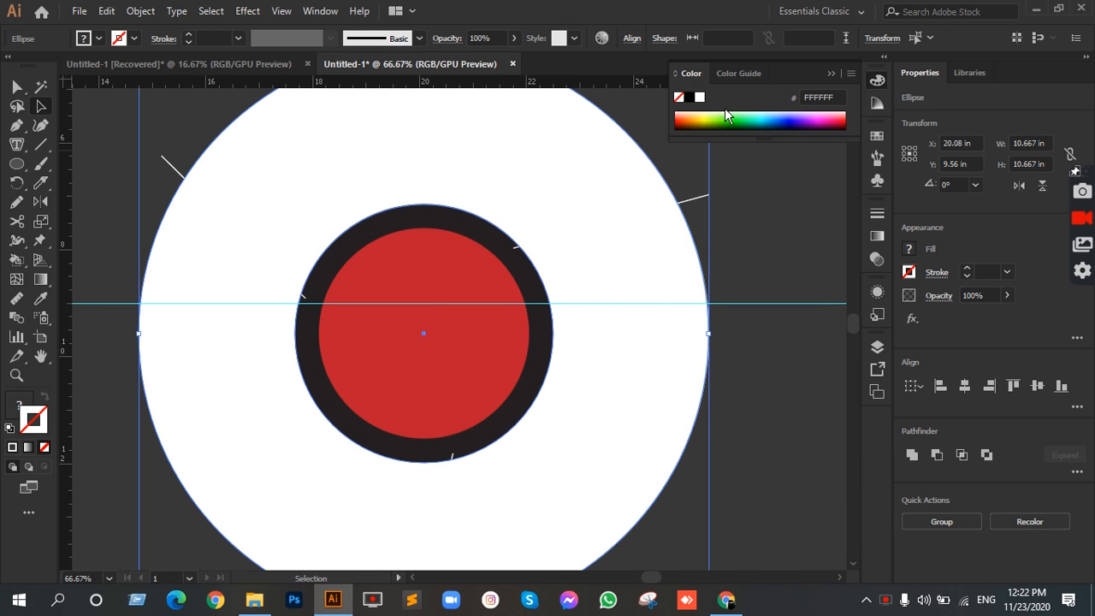
pyautogui.click(320, 12)
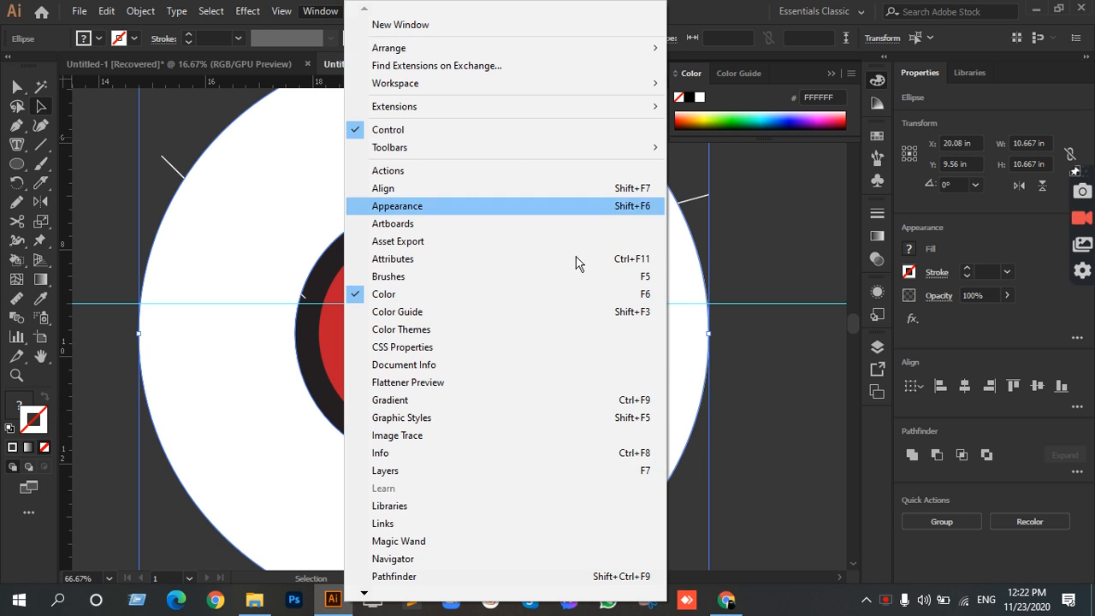
pyautogui.click(440, 577)
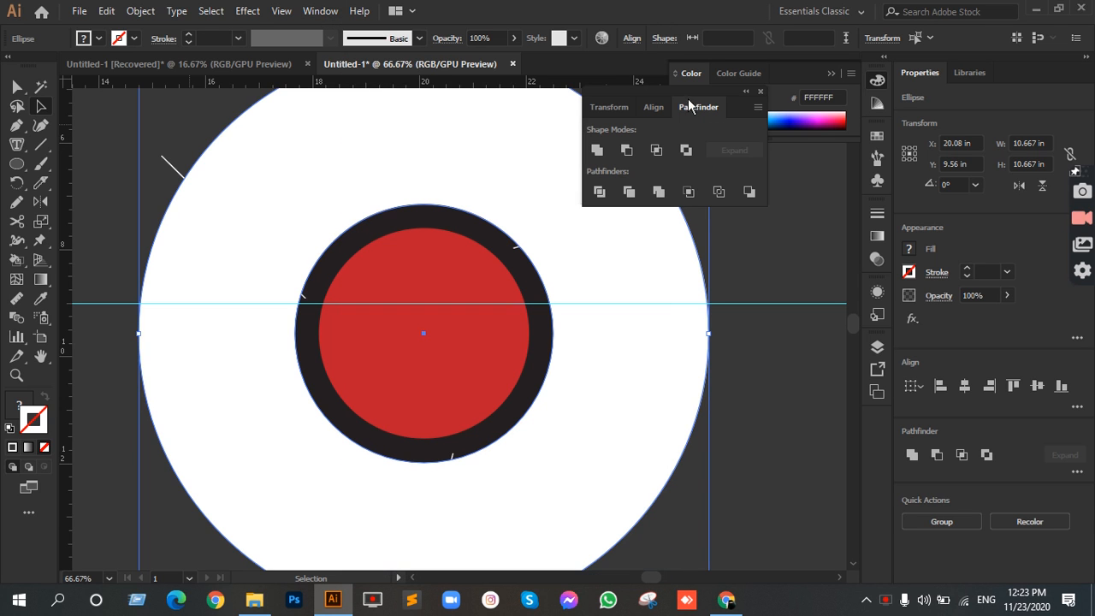
pyautogui.moveTo(656, 93); pyautogui.dragTo(728, 87)
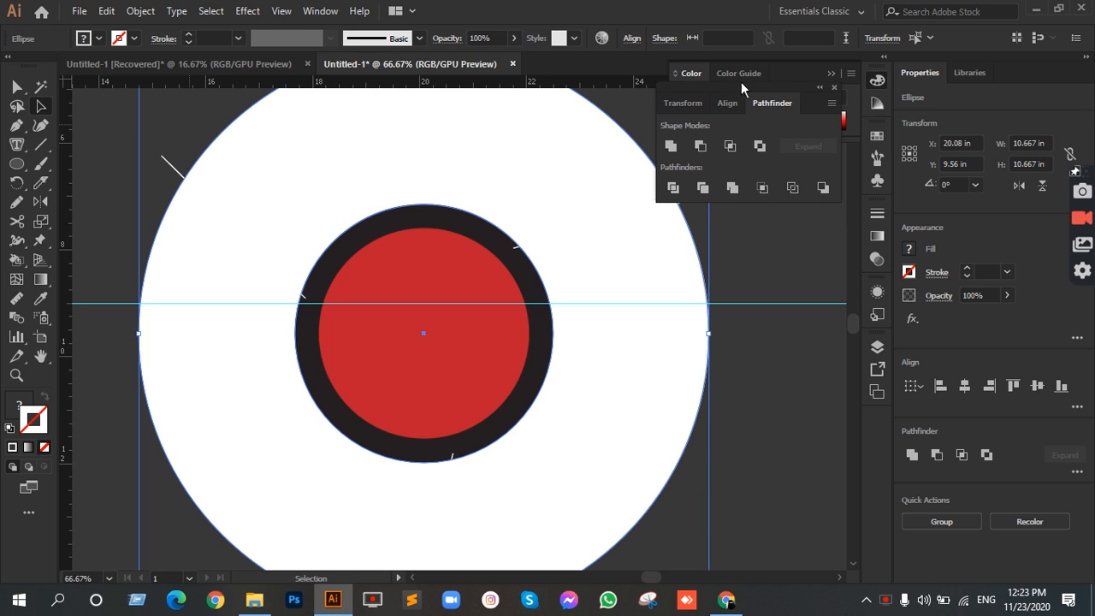
pyautogui.moveTo(733, 87); pyautogui.dragTo(745, 81)
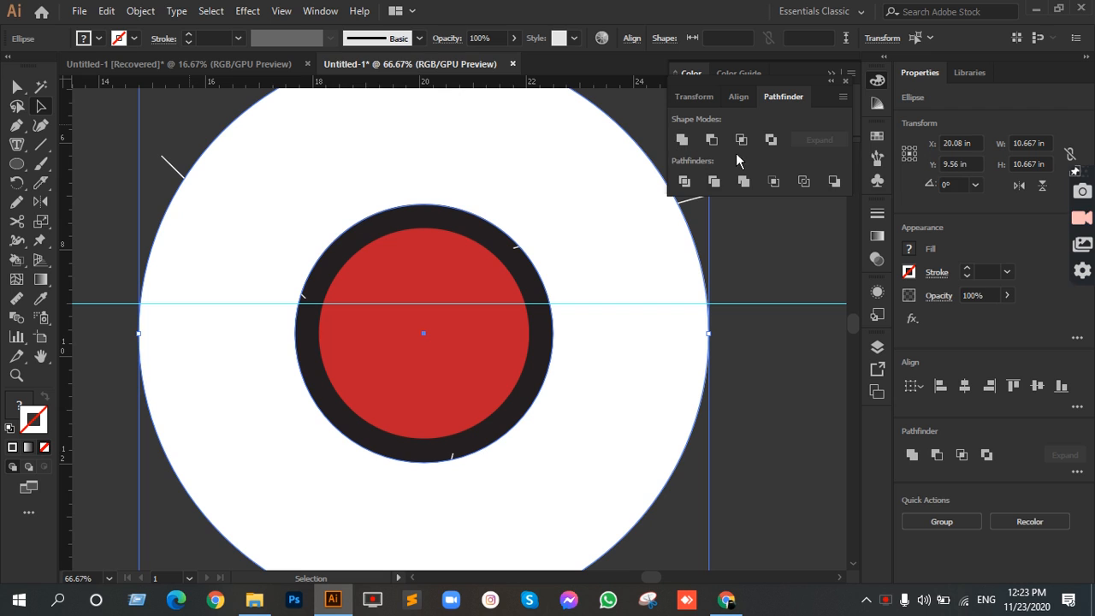
pyautogui.keyDown('shift'); pyautogui.click(444, 317); pyautogui.keyUp('shift')
pyautogui.click(772, 141)
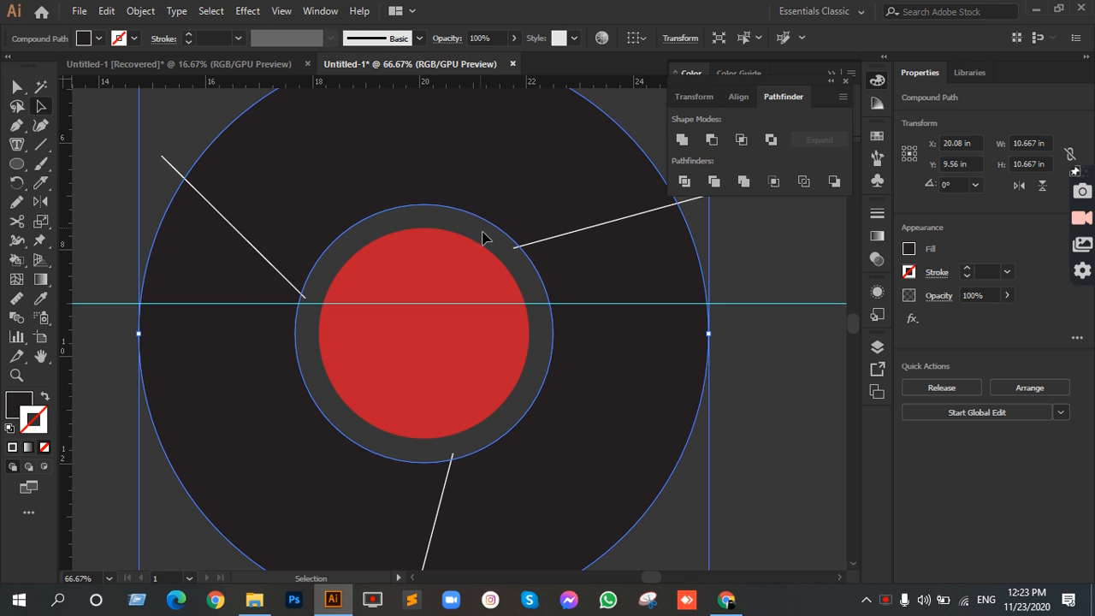
pyautogui.click(727, 260)
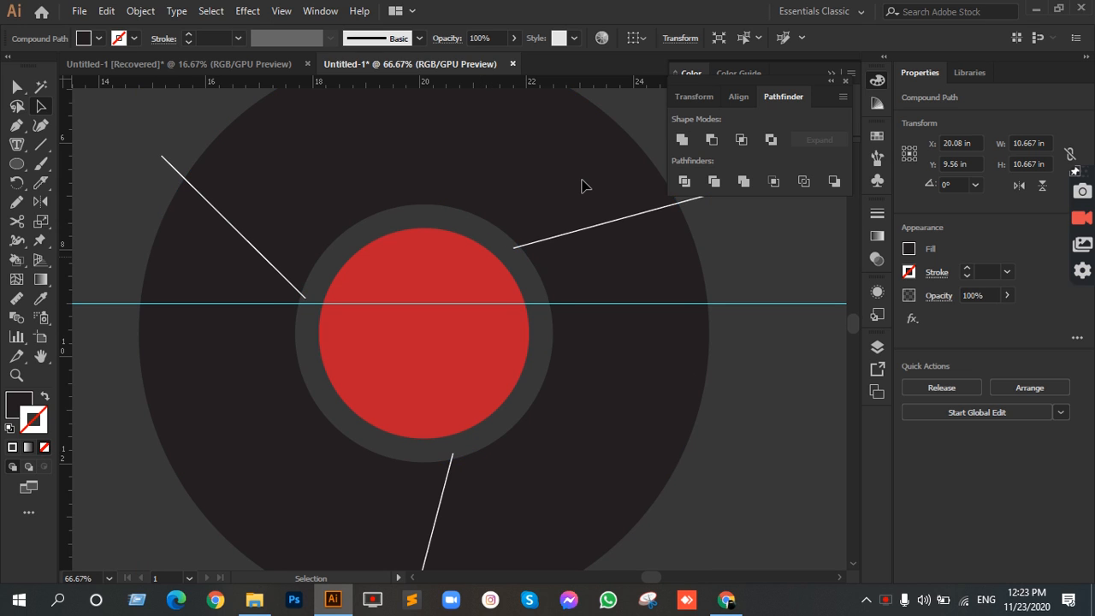
# Step: Remove the white stroke from all three shadow-edge lines together
pyautogui.click(497, 238)
pyautogui.keyDown('shift'); pyautogui.click(257, 233); pyautogui.keyUp('shift')
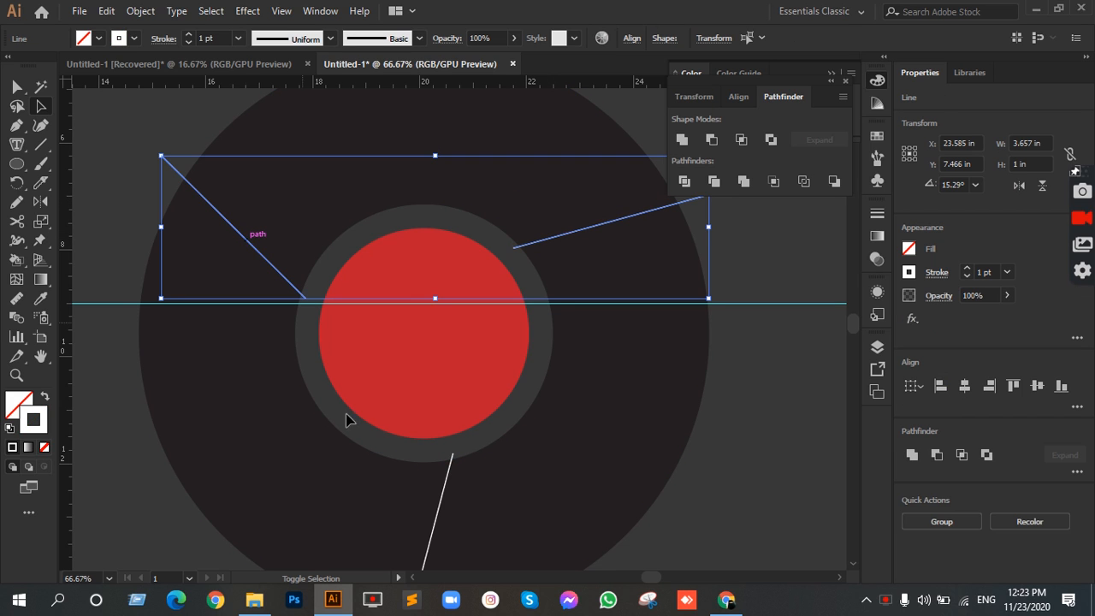
pyautogui.keyDown('shift'); pyautogui.click(448, 484); pyautogui.keyUp('shift')
pyautogui.keyDown('shift'); pyautogui.click(451, 481); pyautogui.keyUp('shift')
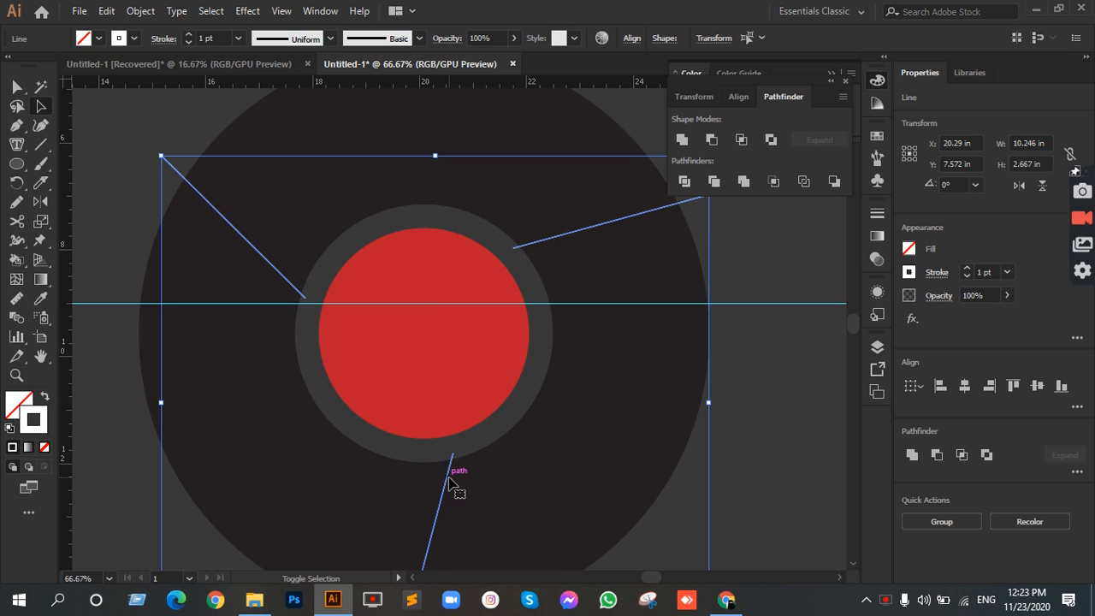
pyautogui.click(45, 449)
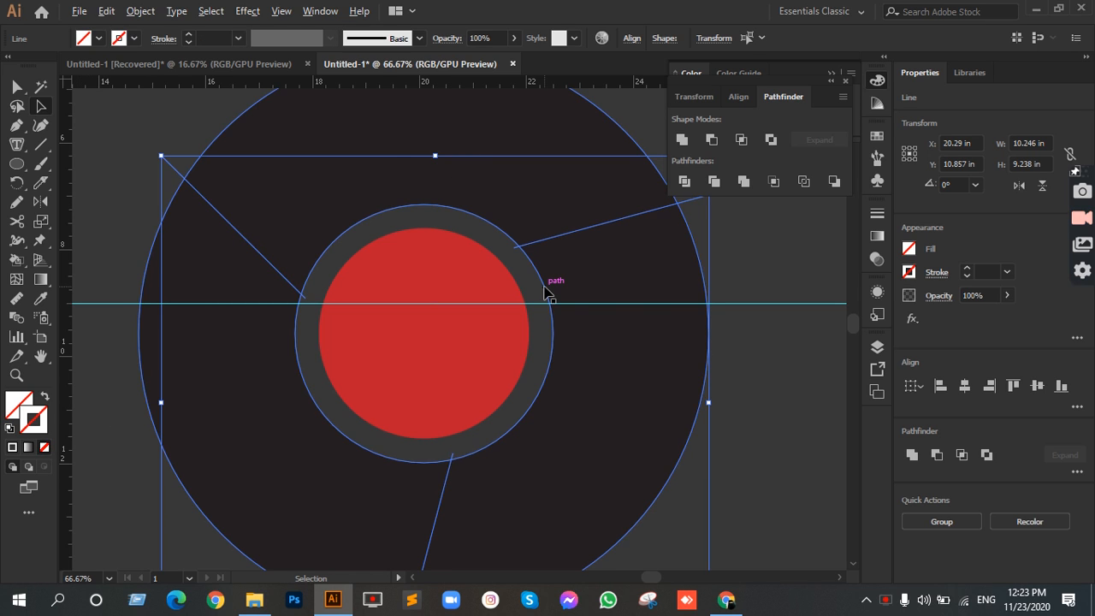
# Step: Select all the artwork and examine closely where the horizontal divider line touches the ring's inner edge
pyautogui.scroll(-2, 557, 291)
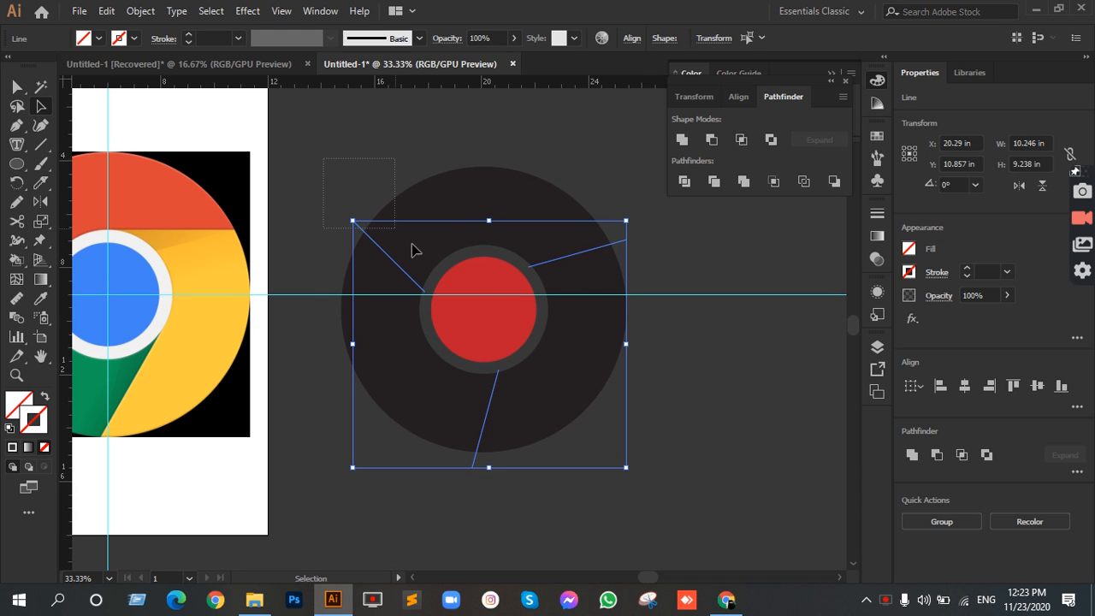
pyautogui.hotkey('ctrl', 'a')
pyautogui.scroll(3, 552, 321)
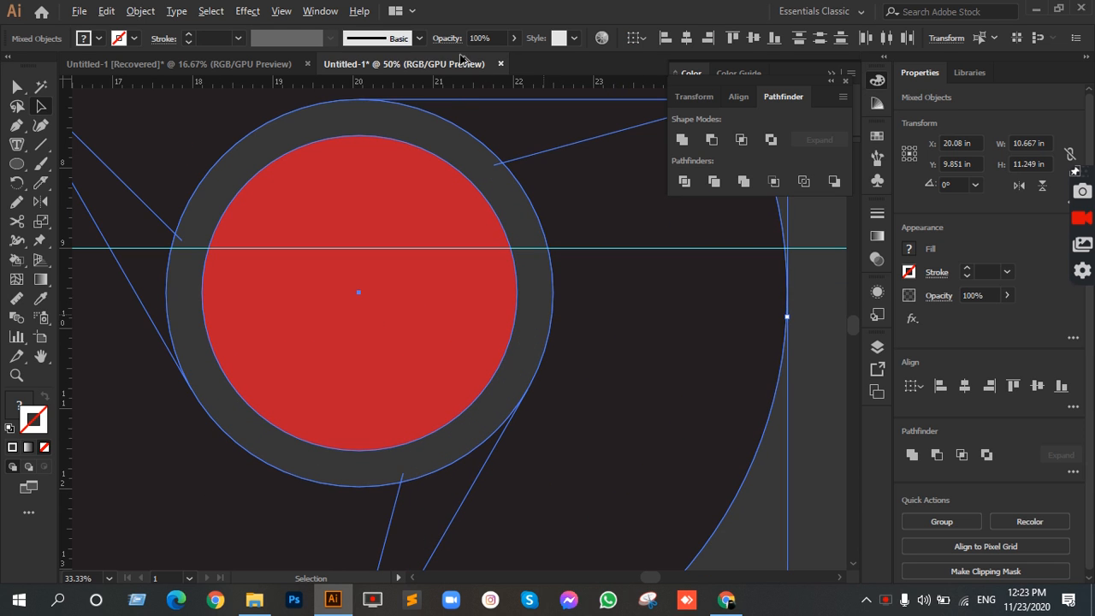
pyautogui.scroll(4, 372, 105)
pyautogui.scroll(3, 390, 200)
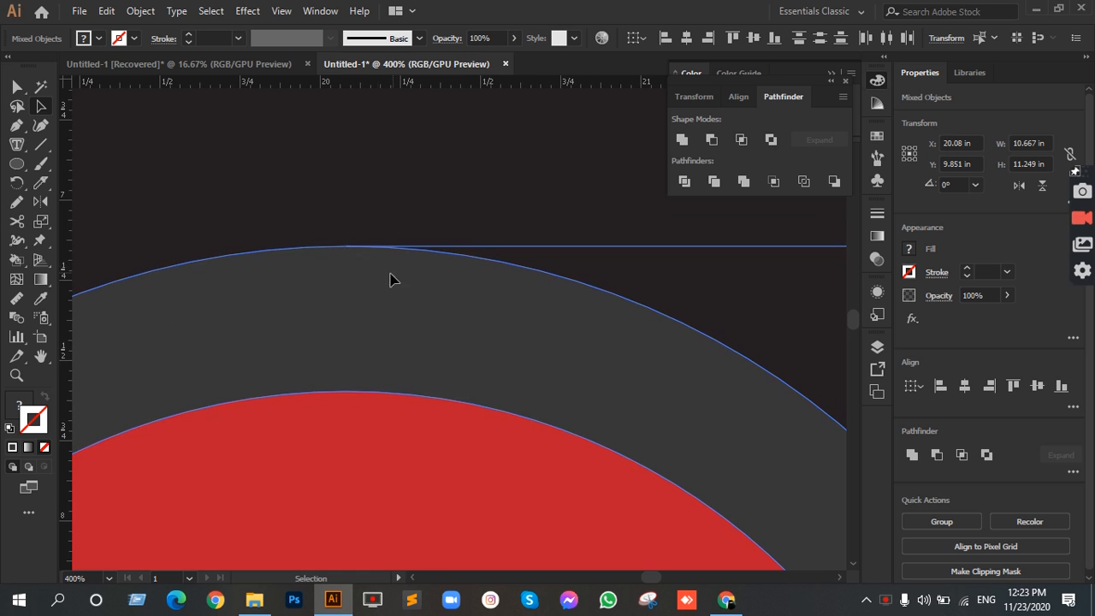
pyautogui.scroll(1, 350, 256)
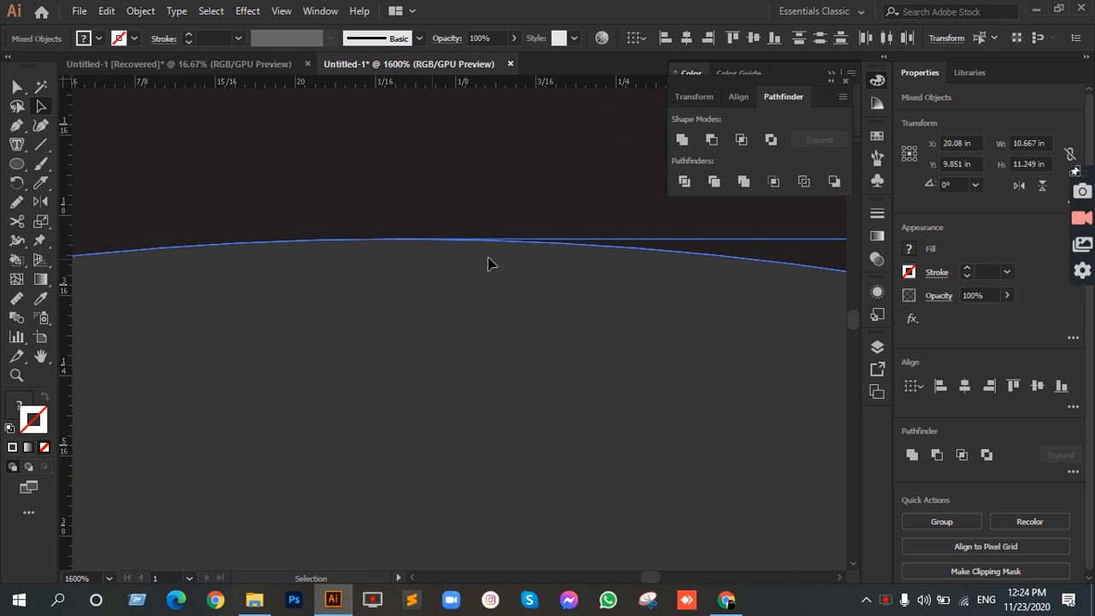
pyautogui.scroll(-2, 437, 268)
pyautogui.scroll(-4, 437, 267)
pyautogui.moveTo(488, 334); pyautogui.dragTo(456, 232)
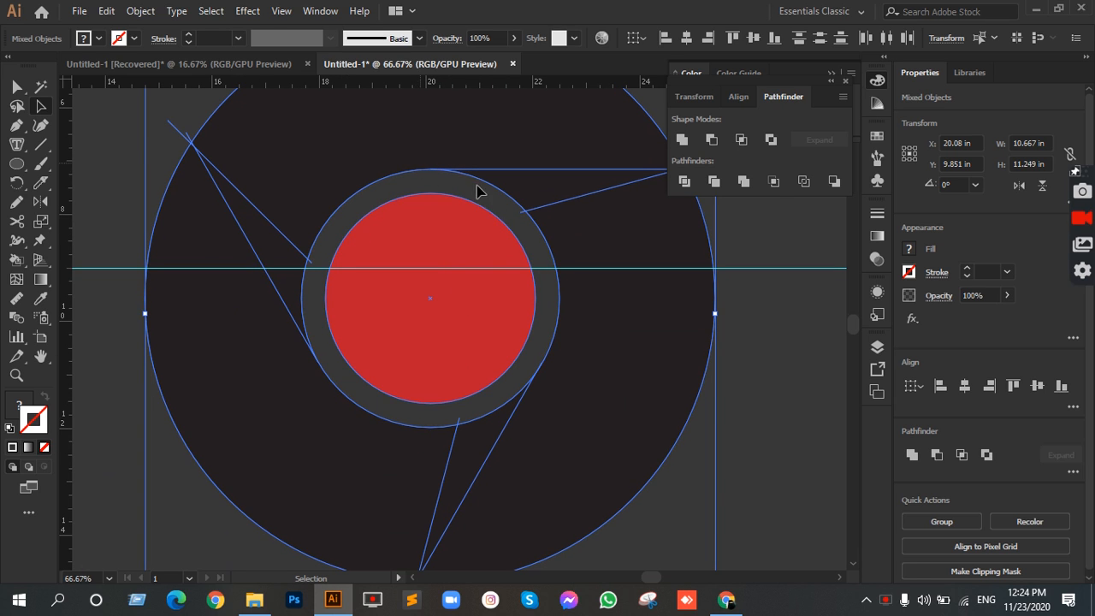
pyautogui.scroll(-2, 160, 134)
pyautogui.moveTo(156, 93); pyautogui.dragTo(316, 169)
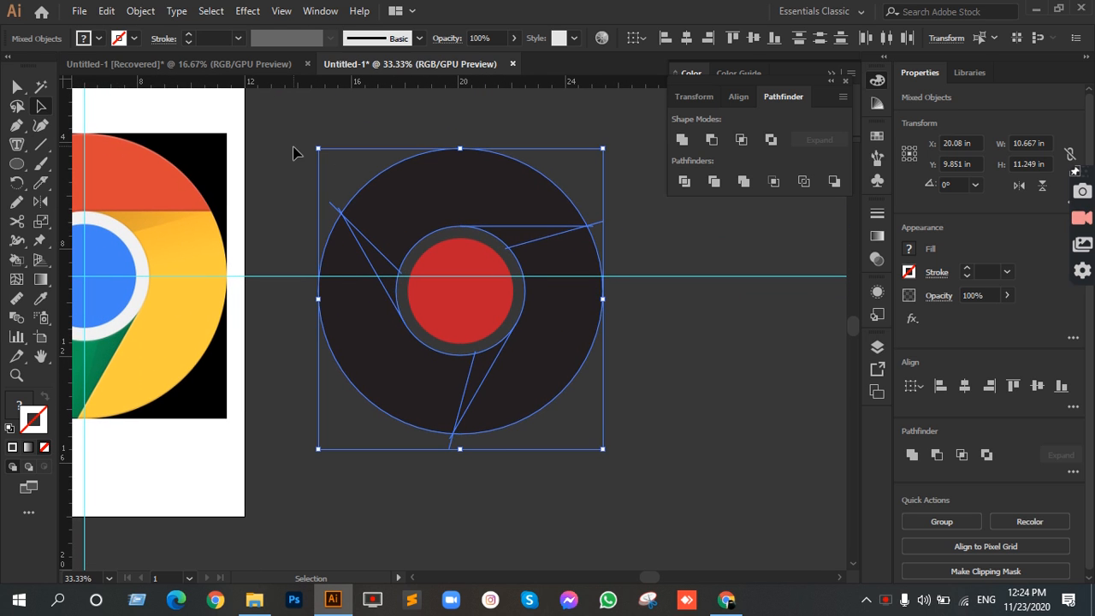
# Step: Divide the dark ring along the divider and shadow-edge lines with Pathfinder, leaving the red circle out of the selection
pyautogui.click(293, 126)
pyautogui.moveTo(300, 122); pyautogui.dragTo(722, 487)
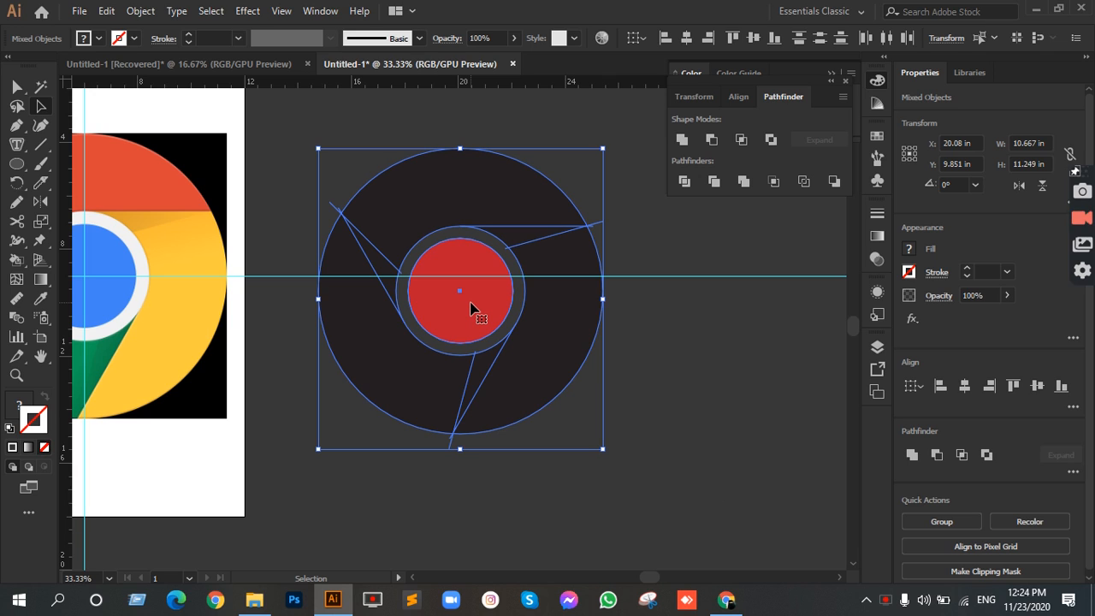
pyautogui.keyDown('shift'); pyautogui.click(469, 308); pyautogui.keyUp('shift')
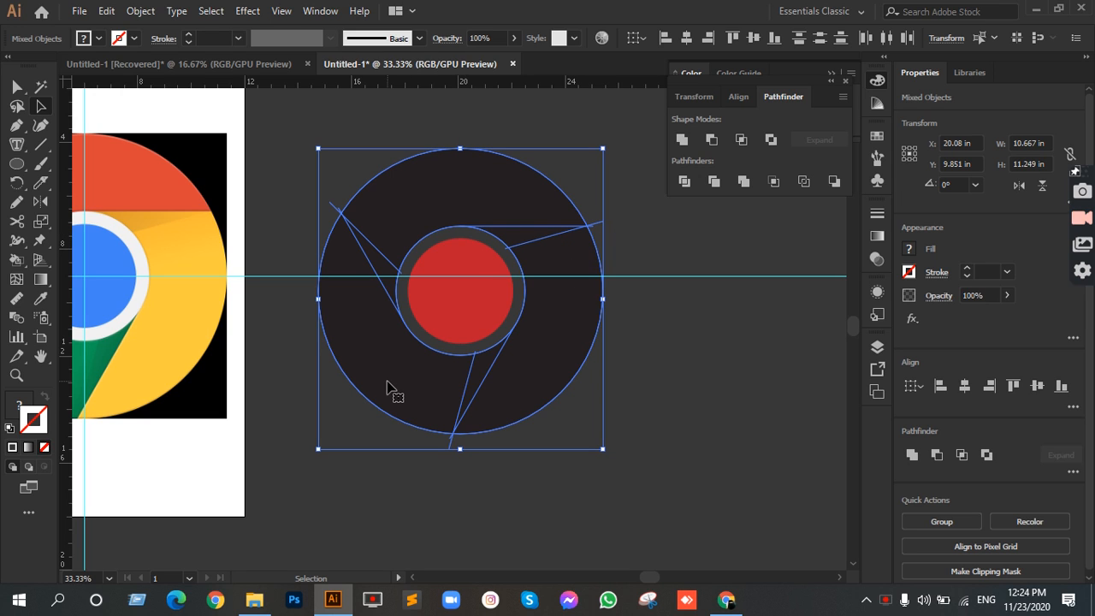
pyautogui.click(684, 182)
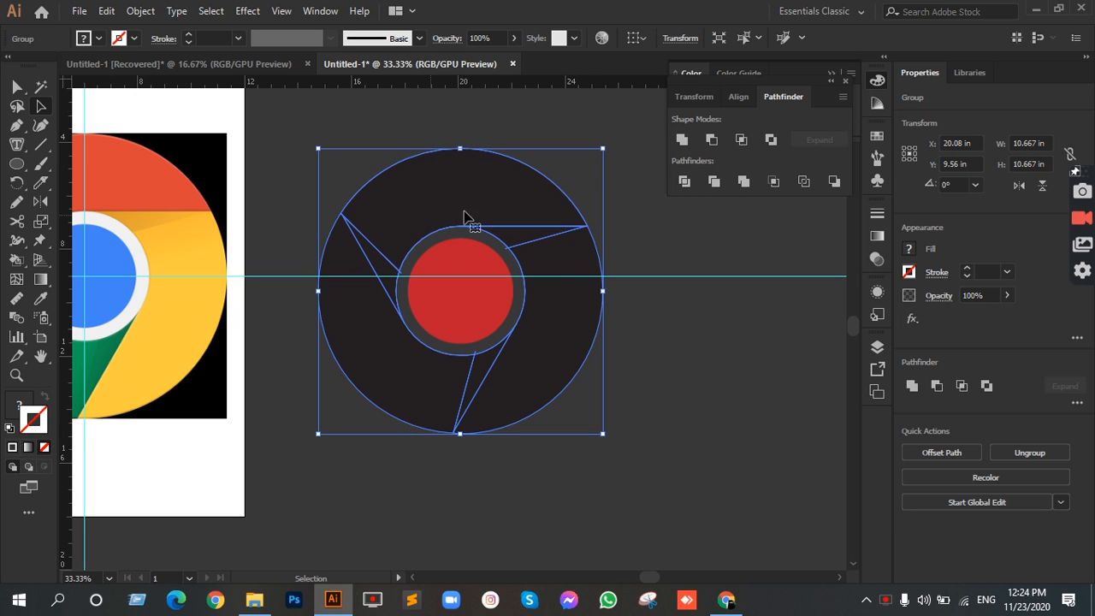
# Step: Ungroup the divided ring into separate pieces and deselect them
pyautogui.rightClick(496, 189)
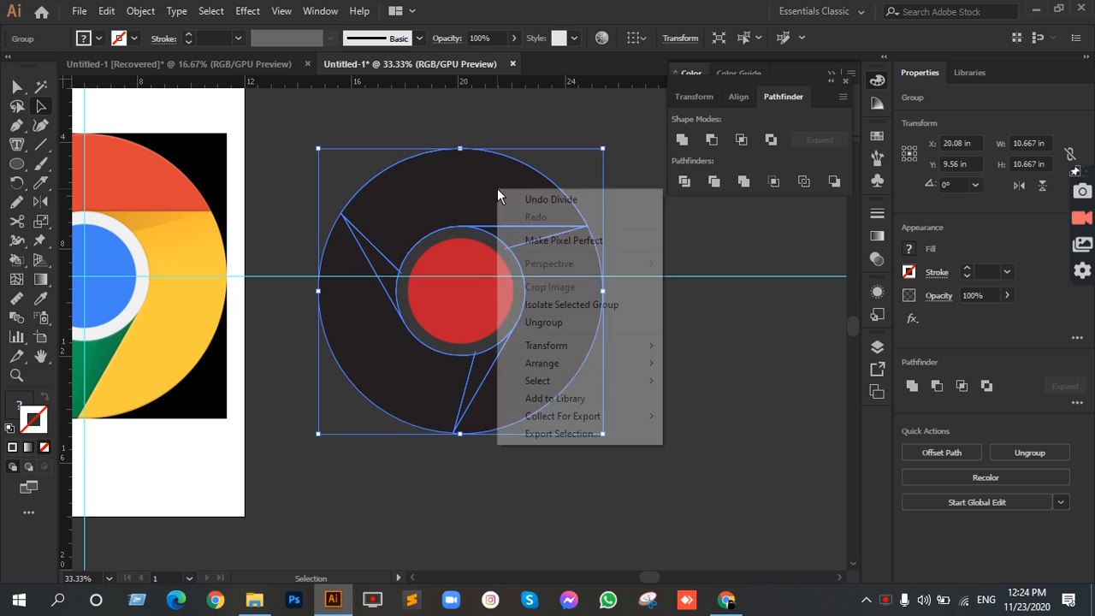
pyautogui.click(587, 322)
pyautogui.click(703, 347)
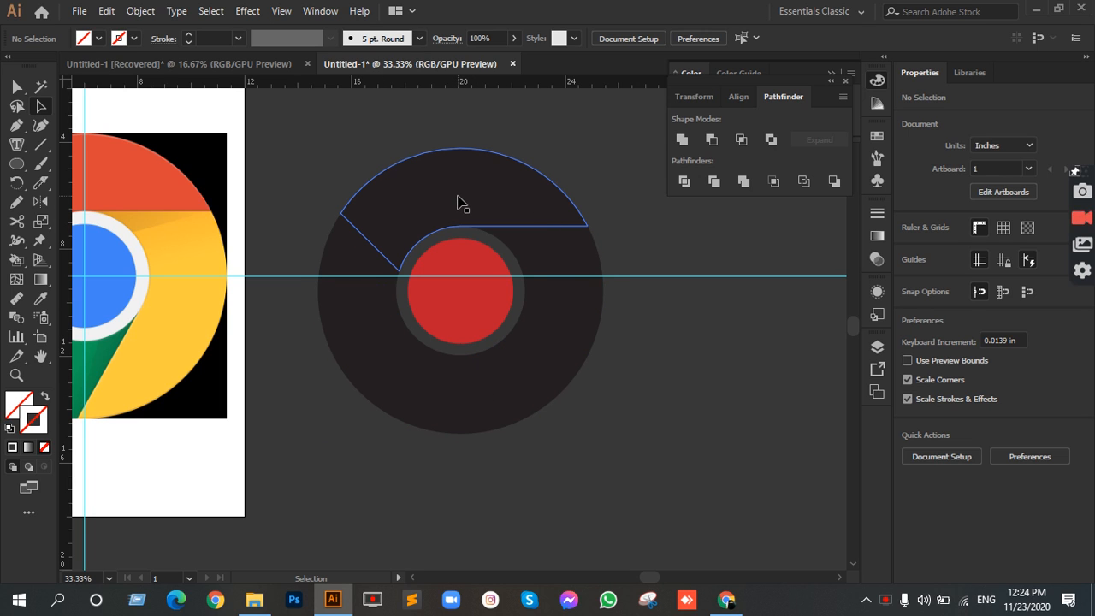
# Step: Fill the ring's upper section with the orange-red color sampled from the reference logo's red section
pyautogui.hscroll(-3, 513, 229)
pyautogui.click(589, 229)
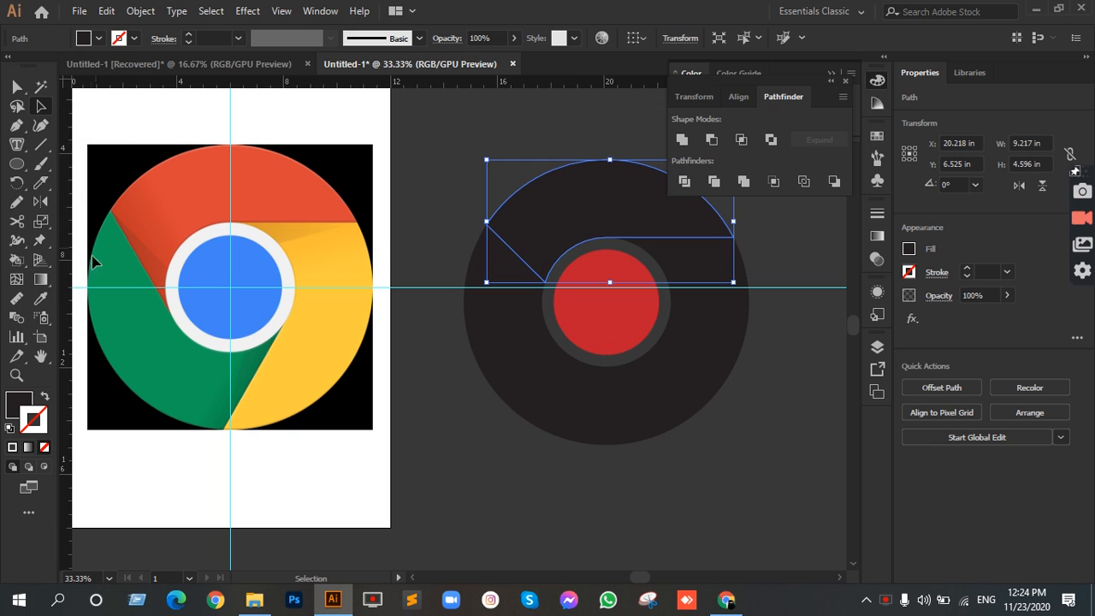
pyautogui.click(42, 298)
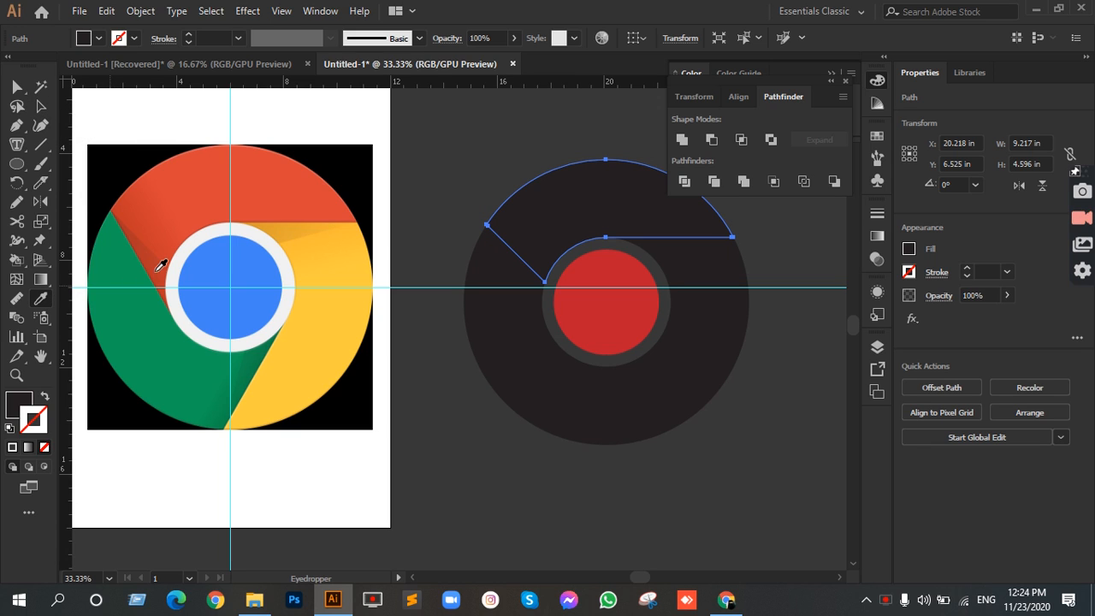
pyautogui.click(260, 167)
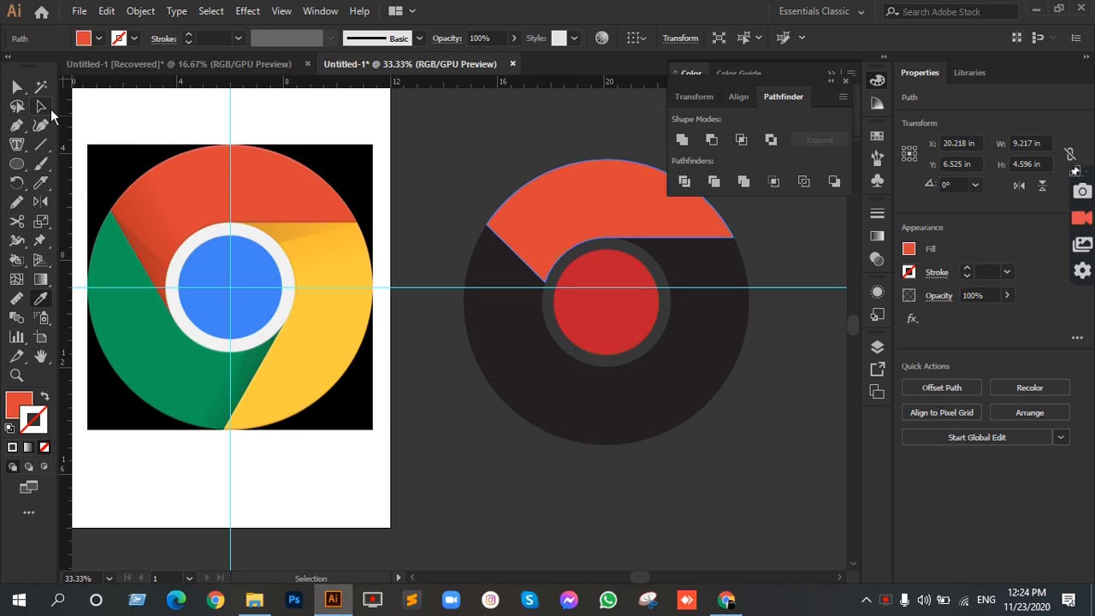
# Step: Fill the ring's large right-hand section with the yellow color sampled from the reference logo
pyautogui.click(40, 106)
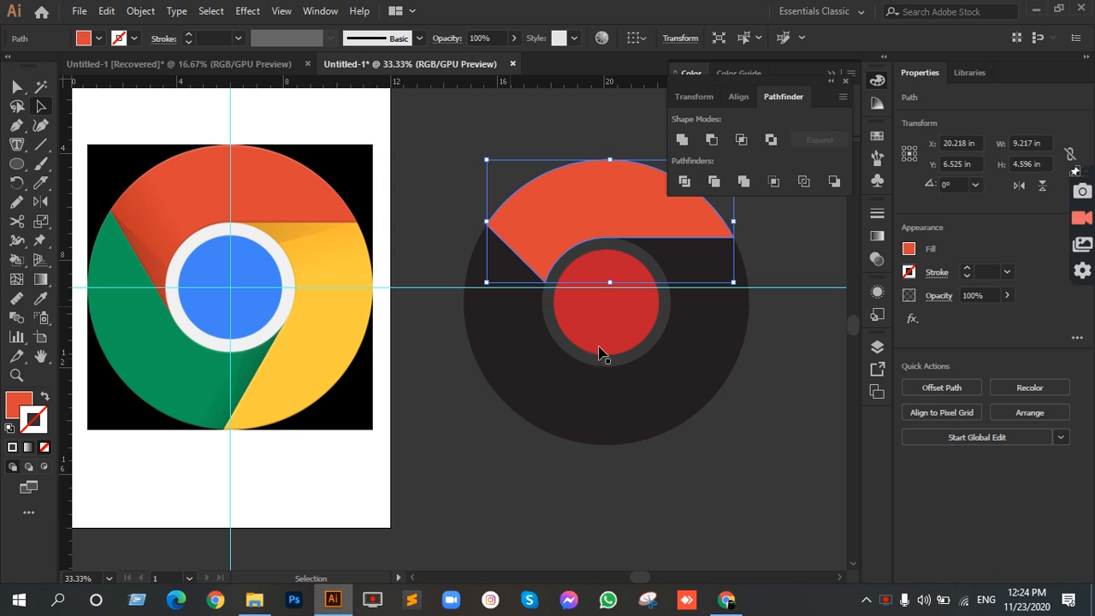
pyautogui.click(676, 351)
pyautogui.click(40, 298)
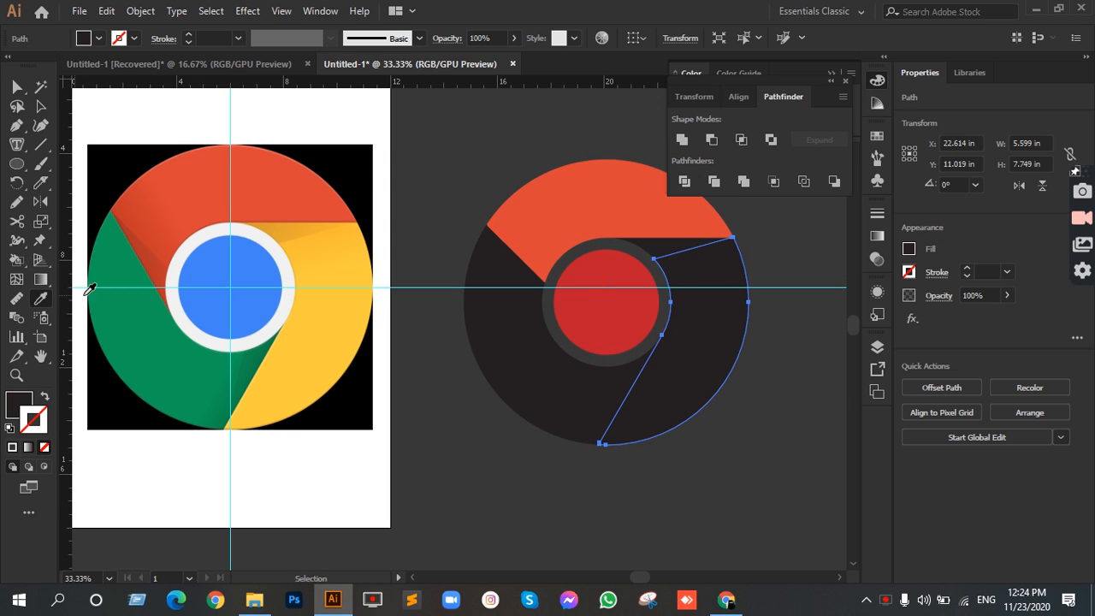
pyautogui.click(313, 333)
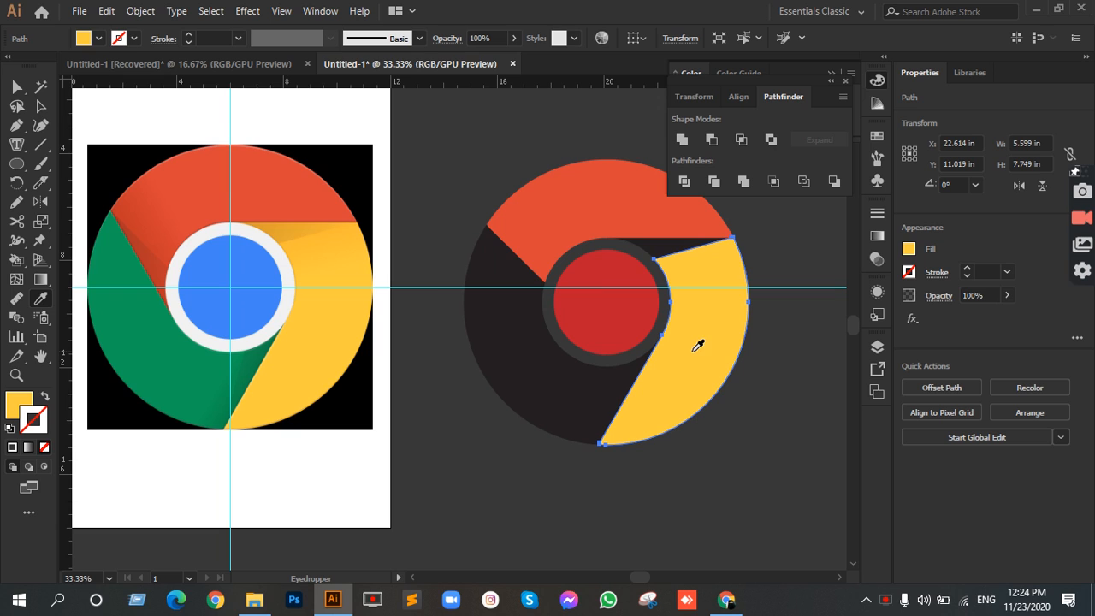
# Step: Fill the ring's large left-hand section with the green color sampled from the reference logo
pyautogui.click(40, 109)
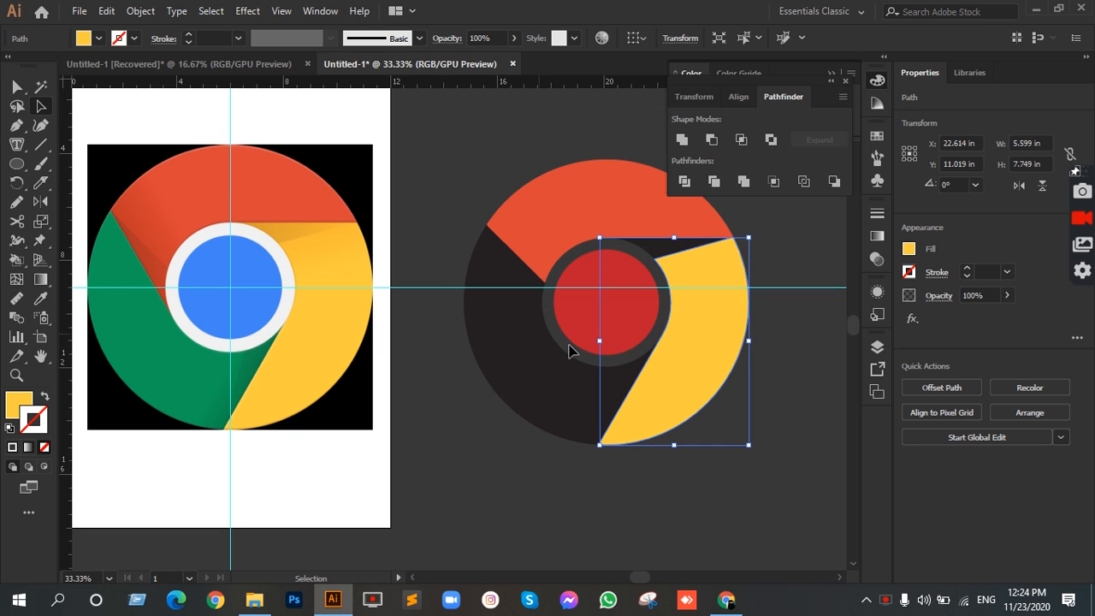
pyautogui.click(532, 354)
pyautogui.click(40, 298)
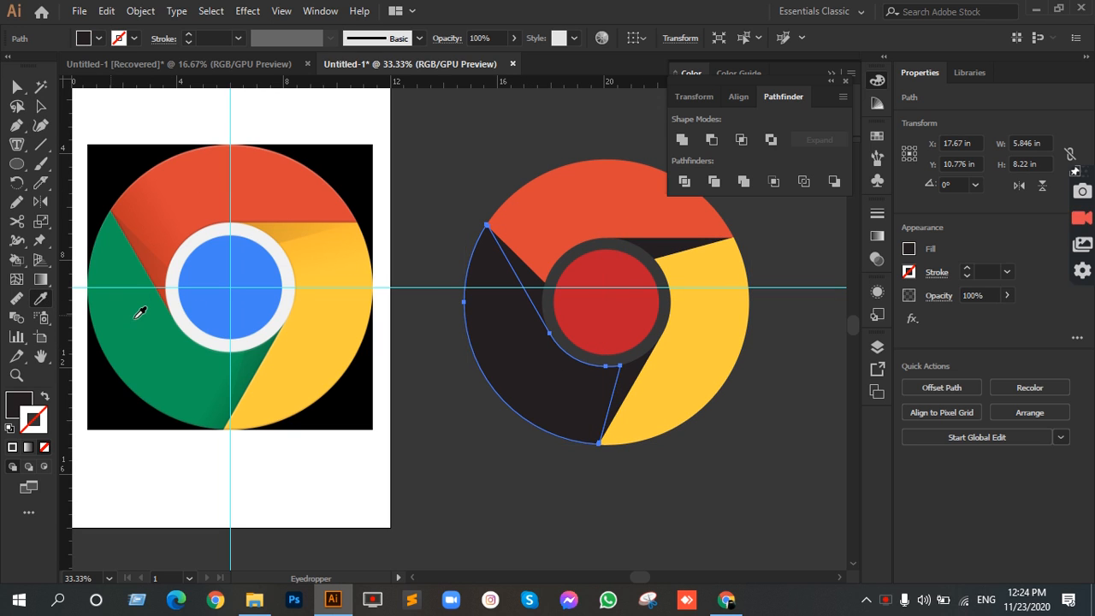
pyautogui.click(141, 313)
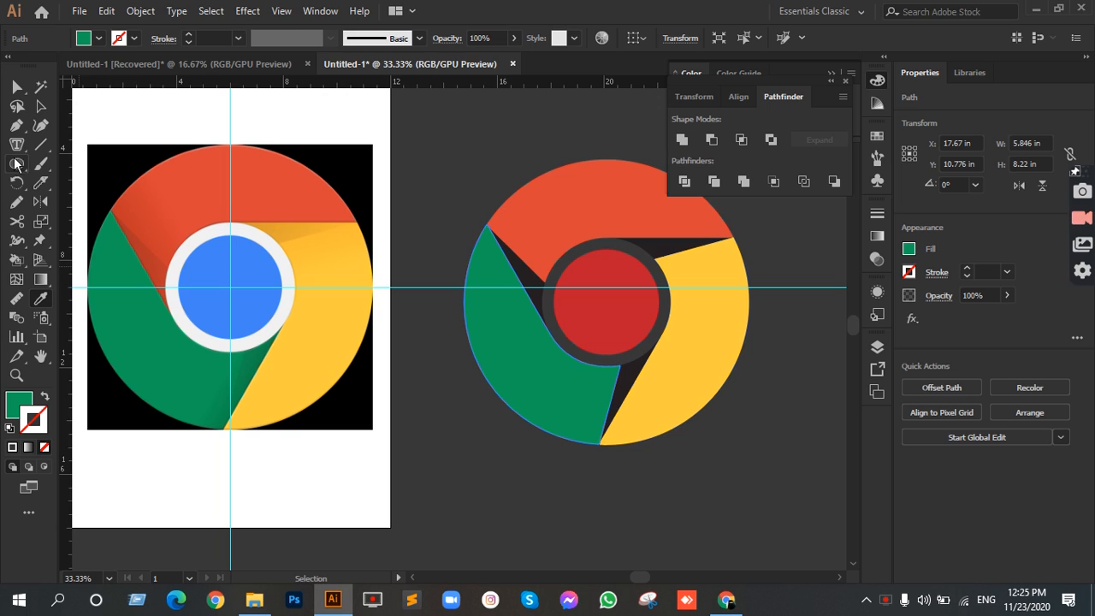
# Step: Fill the dark shadow piece above the yellow section with the darker yellow sampled from the reference logo's shadow
pyautogui.click(39, 106)
pyautogui.click(670, 253)
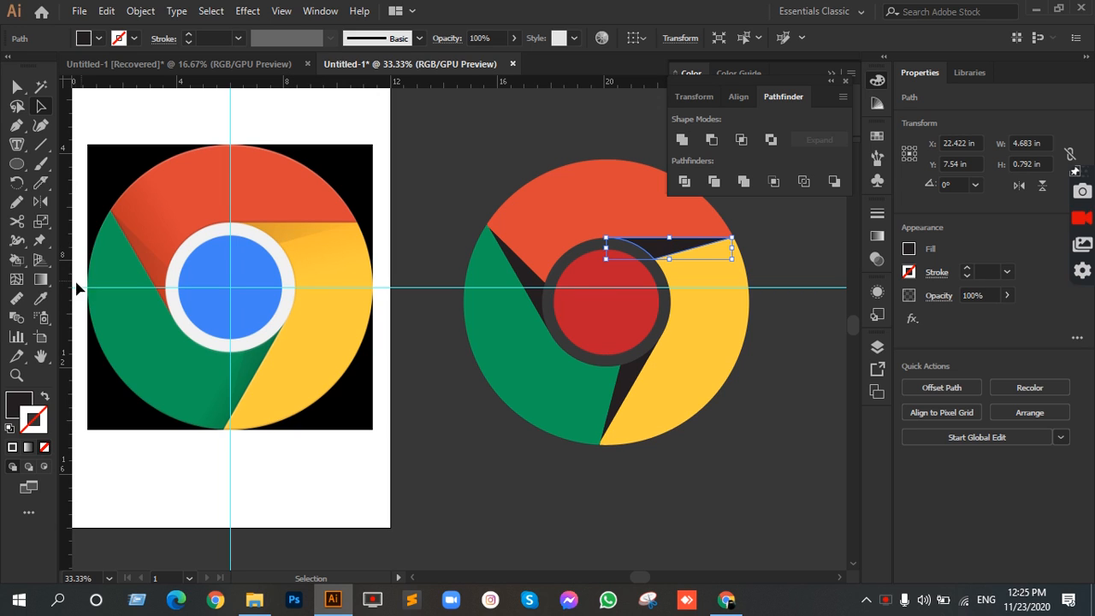
pyautogui.click(39, 298)
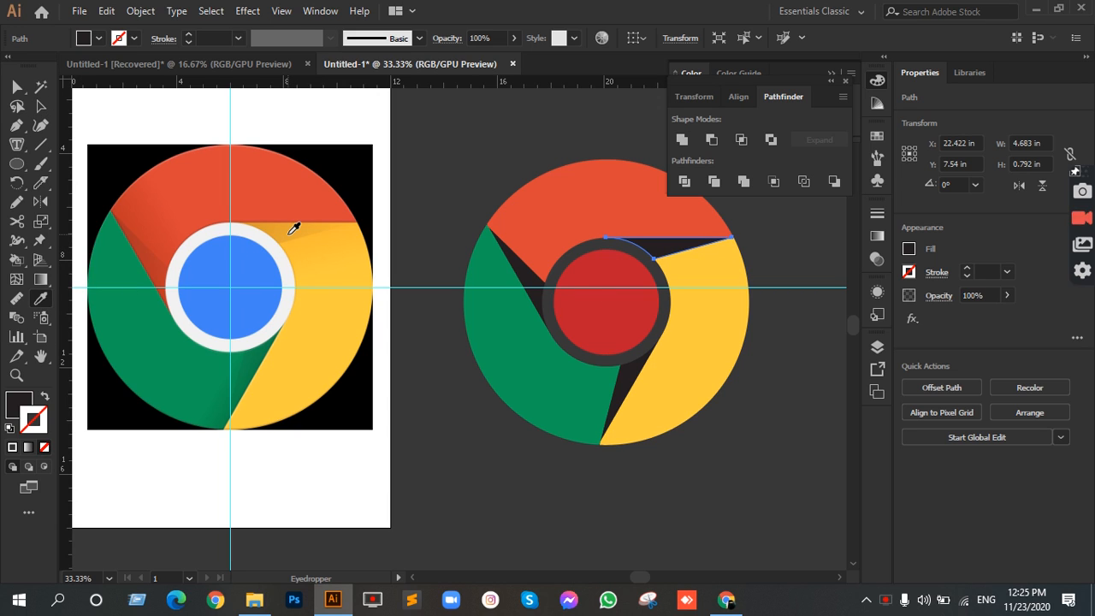
pyautogui.click(294, 228)
# Step: Fill the dark shadow piece between the green and yellow sections with the darker green sampled from the reference logo
pyautogui.press('v')
pyautogui.click(40, 106)
pyautogui.keyDown('shift'); pyautogui.click(519, 306); pyautogui.keyUp('shift')
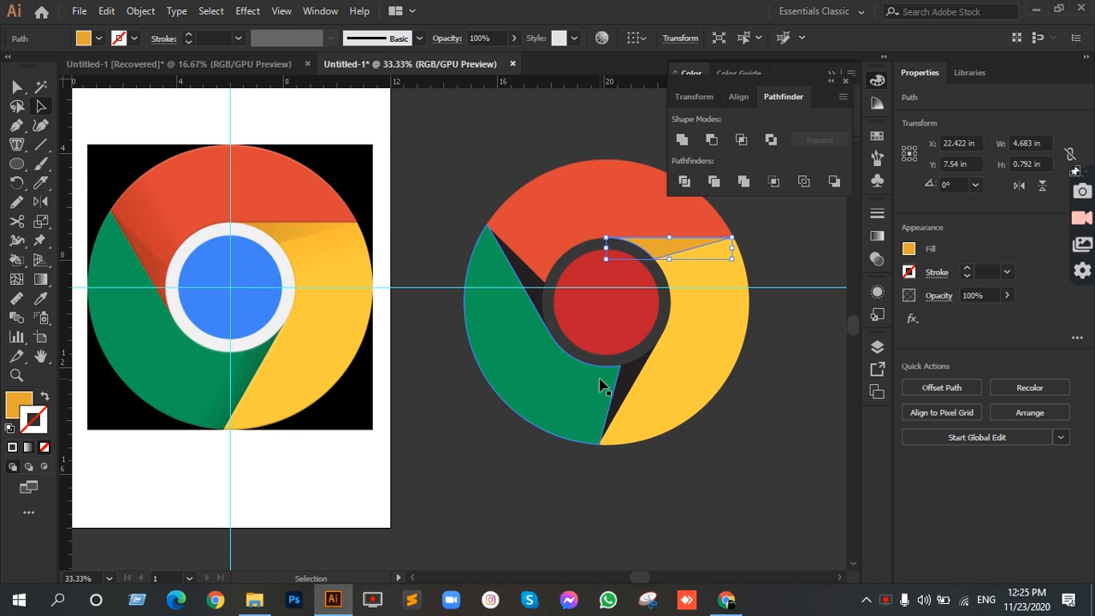
pyautogui.click(630, 379)
pyautogui.click(40, 298)
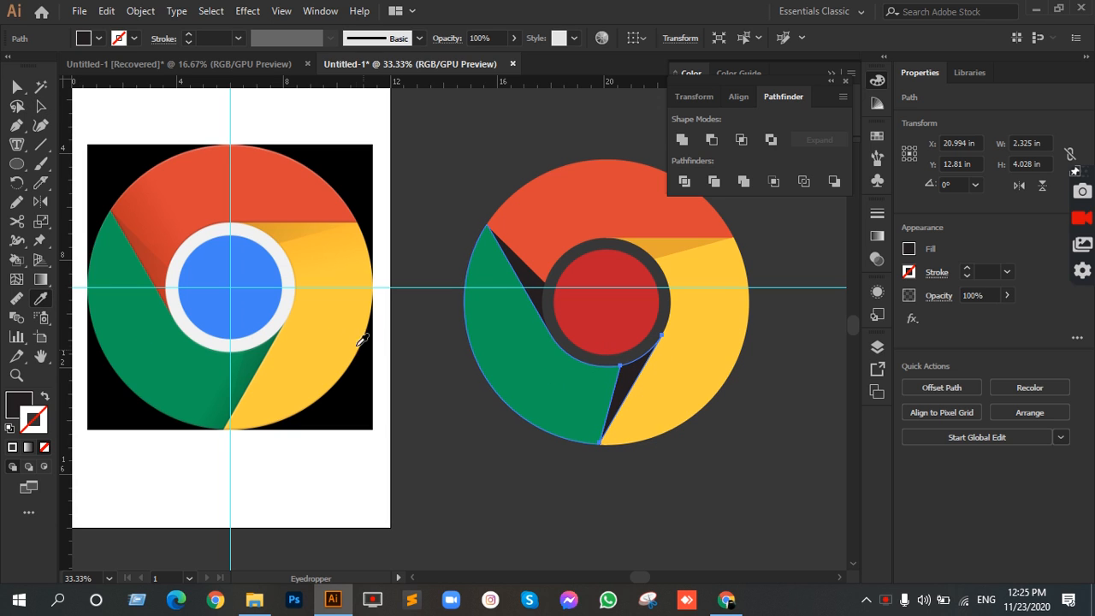
pyautogui.click(258, 350)
# Step: Fill the remaining dark shadow piece between the red and green sections with the darker red sampled from the reference logo
pyautogui.click(38, 106)
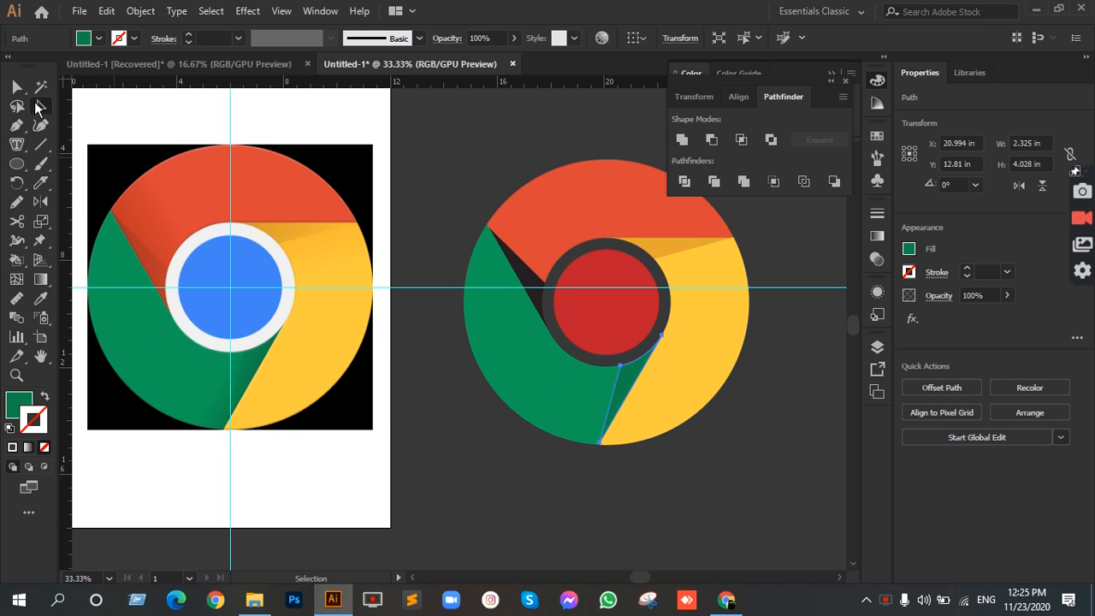
pyautogui.click(520, 267)
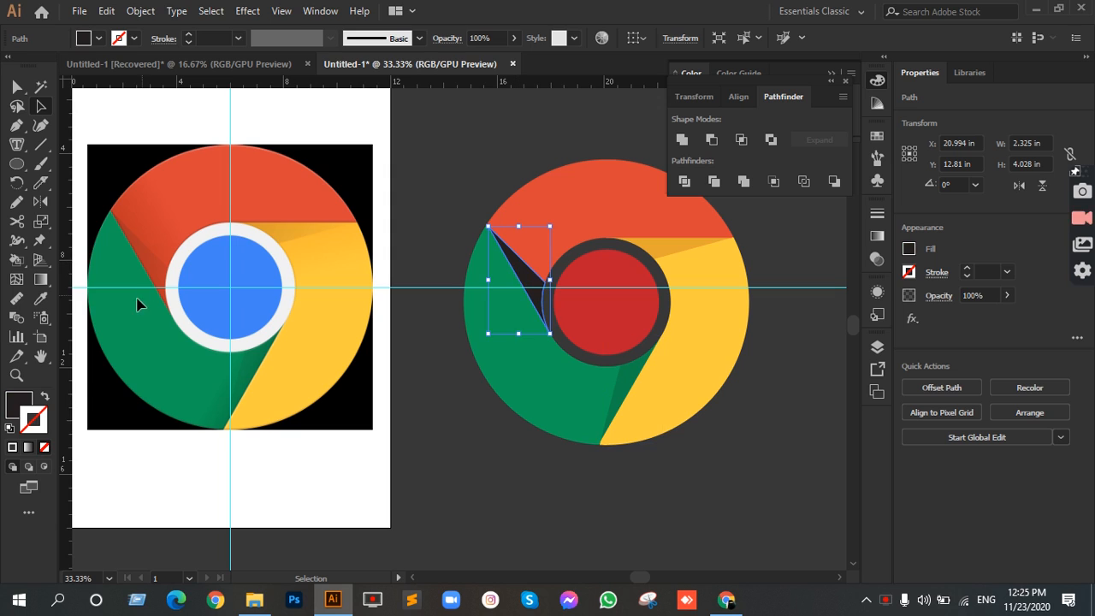
pyautogui.click(42, 300)
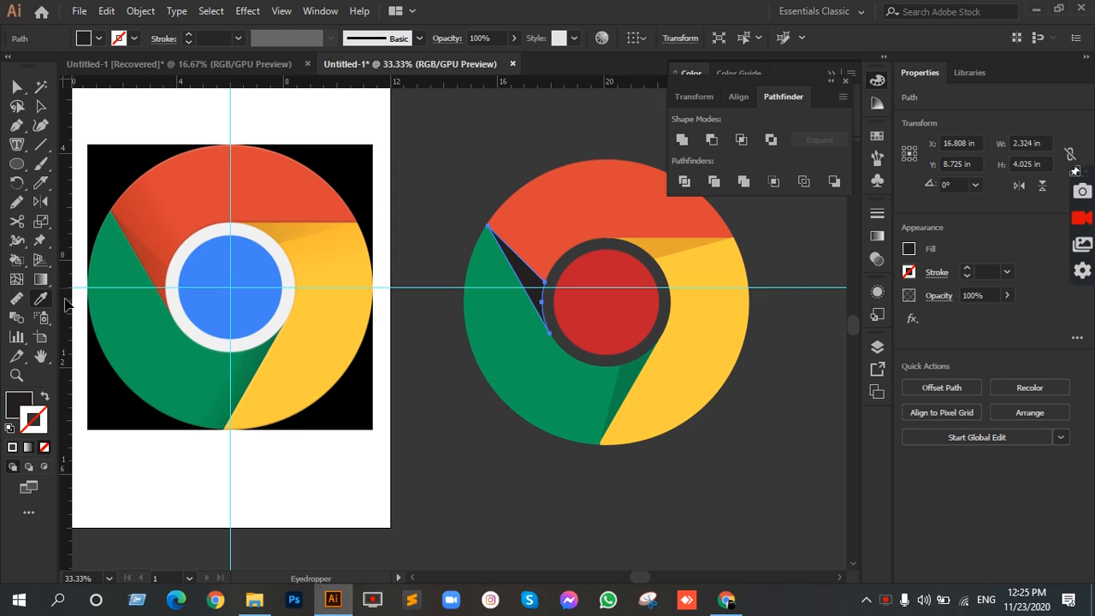
pyautogui.click(159, 270)
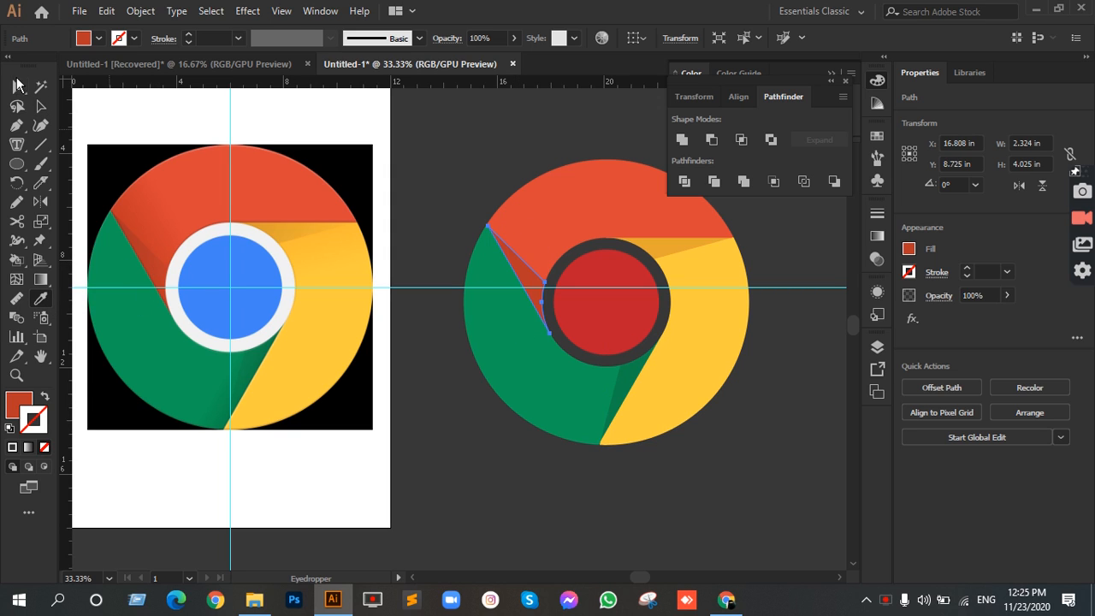
# Step: Fill the center circle with the blue color sampled from the reference logo and deselect it
pyautogui.click(37, 107)
pyautogui.click(605, 329)
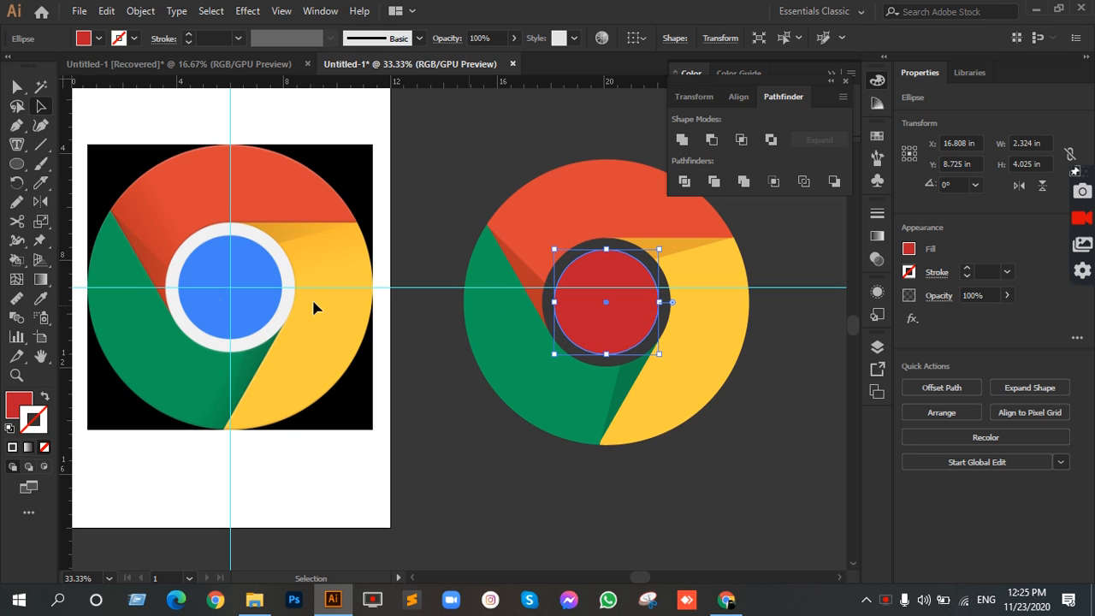
pyautogui.click(42, 300)
pyautogui.click(256, 282)
pyautogui.click(17, 83)
pyautogui.click(40, 106)
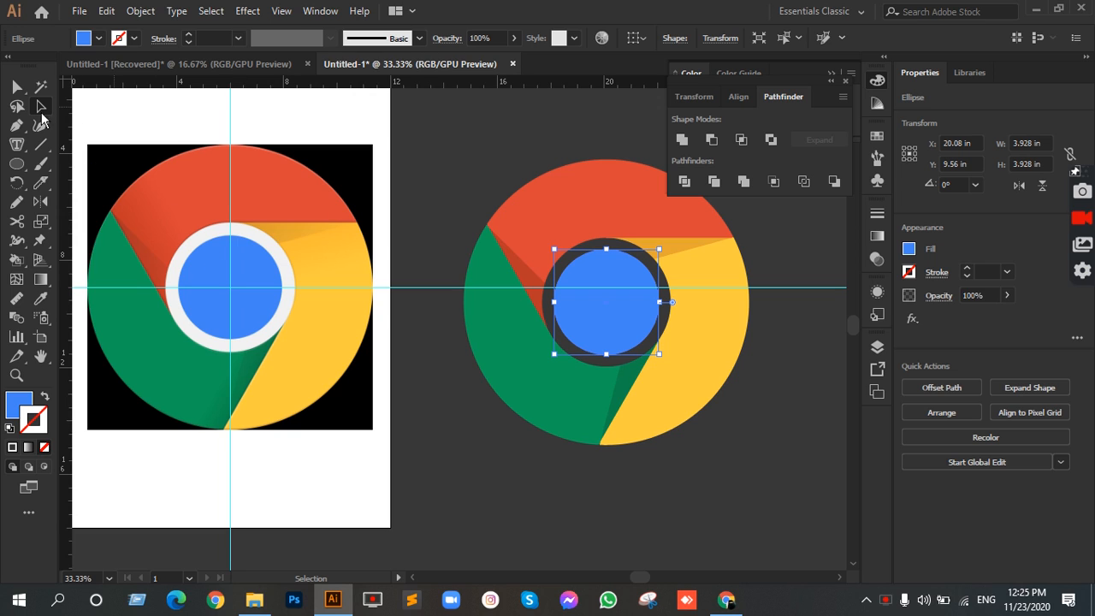
pyautogui.click(41, 145)
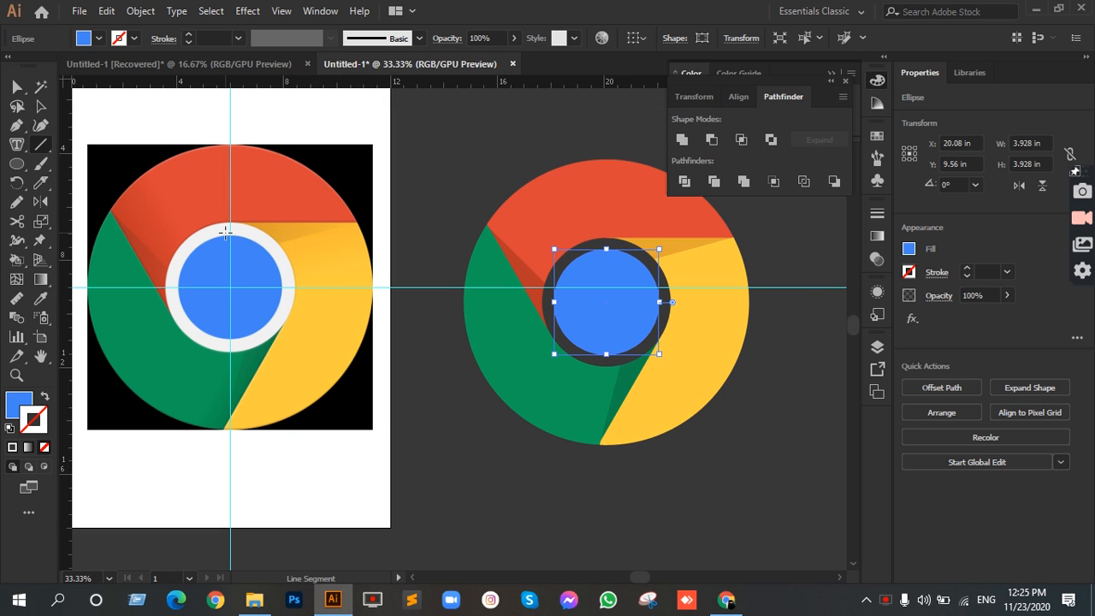
pyautogui.press('v')
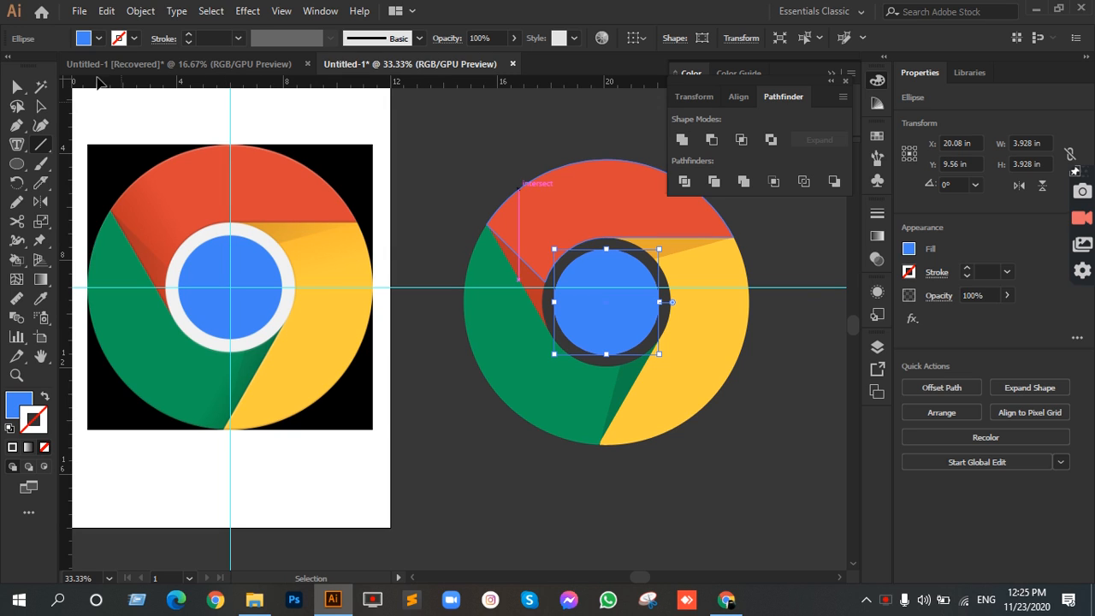
pyautogui.click(41, 106)
pyautogui.click(472, 150)
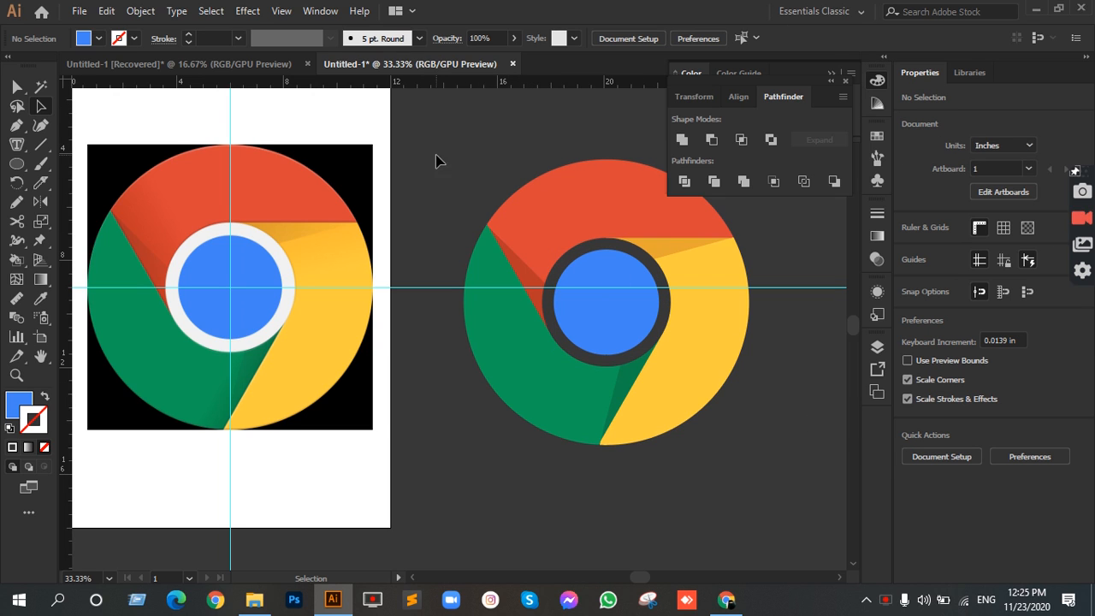
# Step: Delete the reference logo image from the artboard along with the horizontal and vertical guides
pyautogui.scroll(-2, 497, 213)
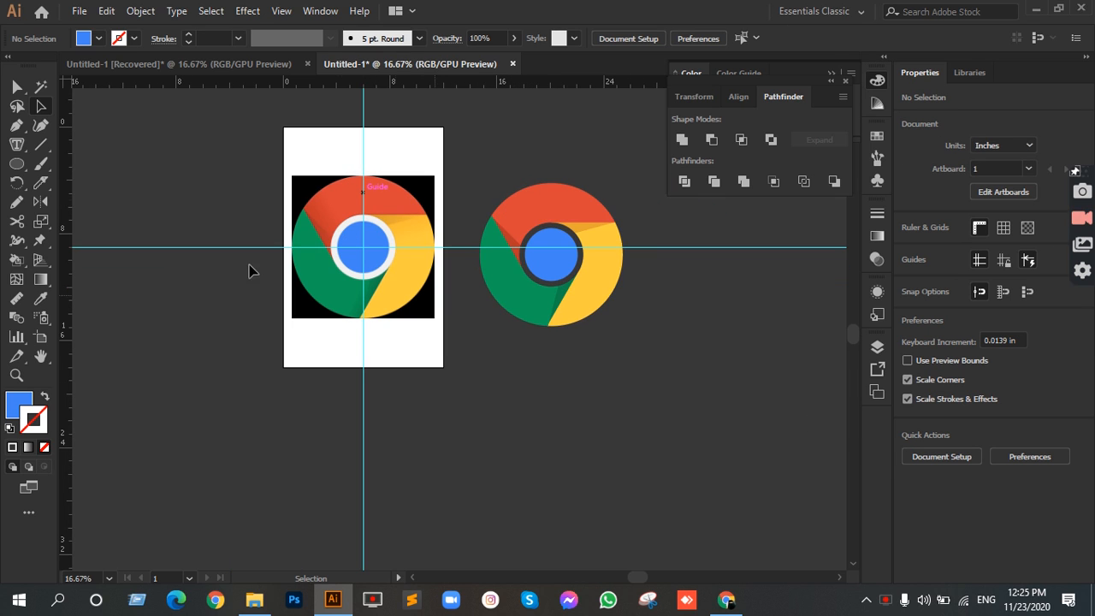
pyautogui.click(363, 297)
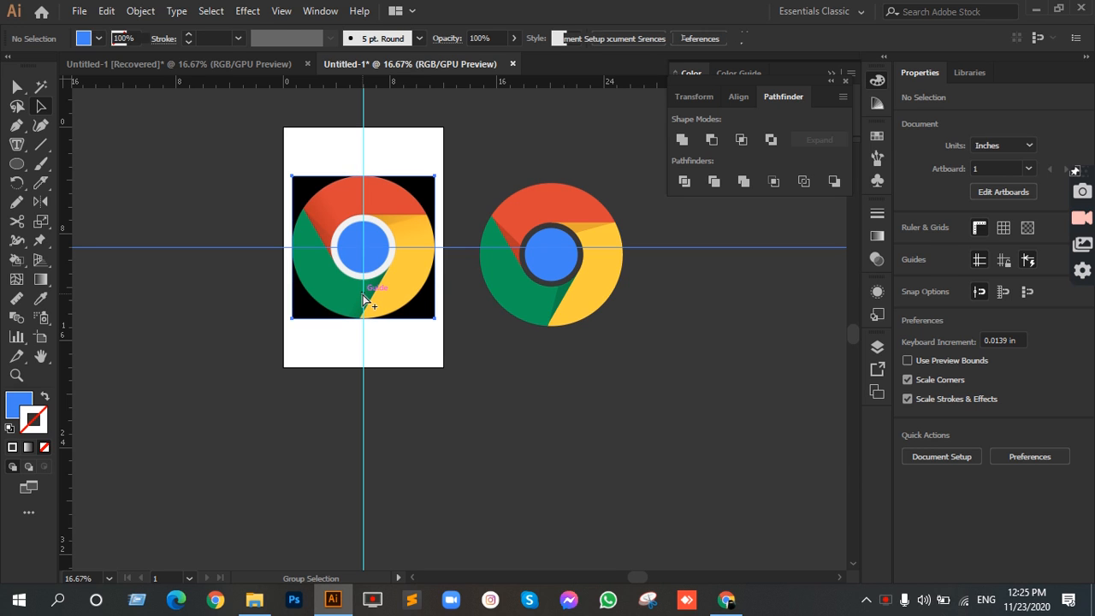
pyautogui.click(207, 151)
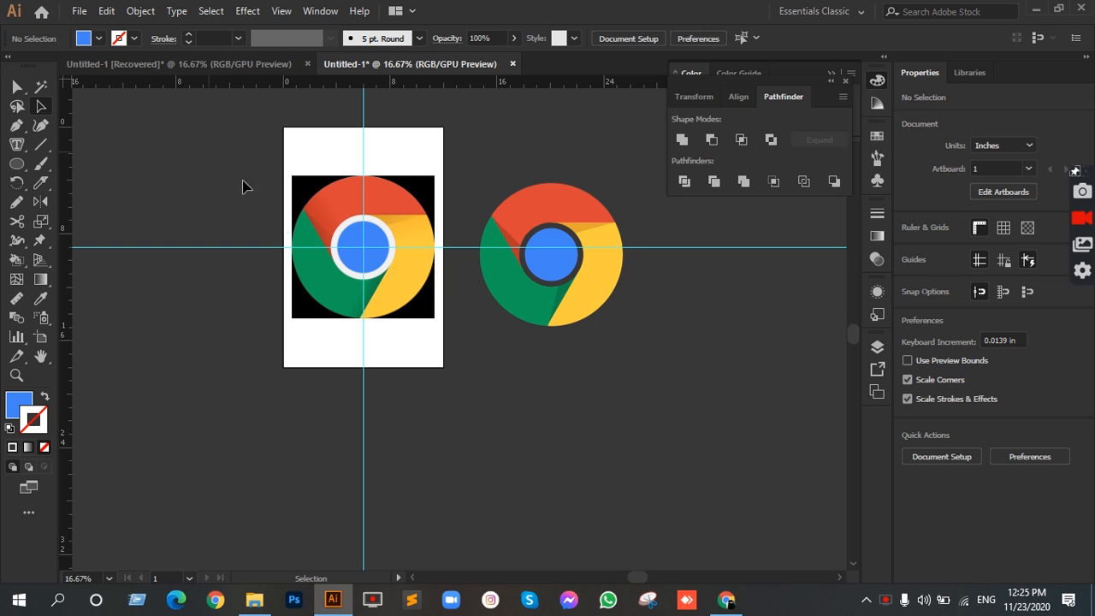
pyautogui.click(315, 205)
pyautogui.press('Delete')
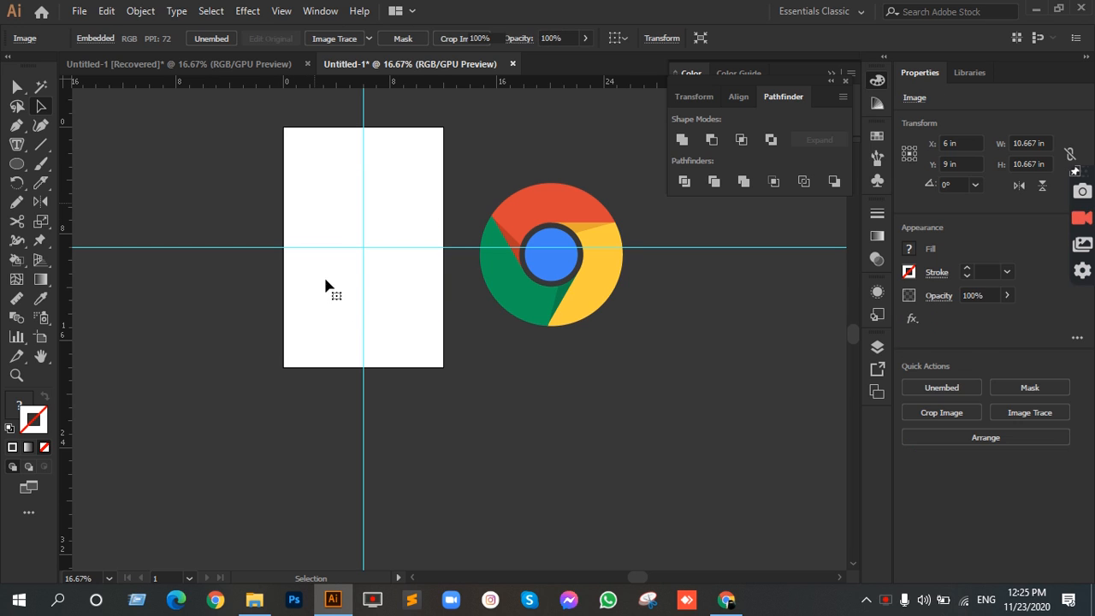
pyautogui.moveTo(312, 196); pyautogui.dragTo(399, 341)
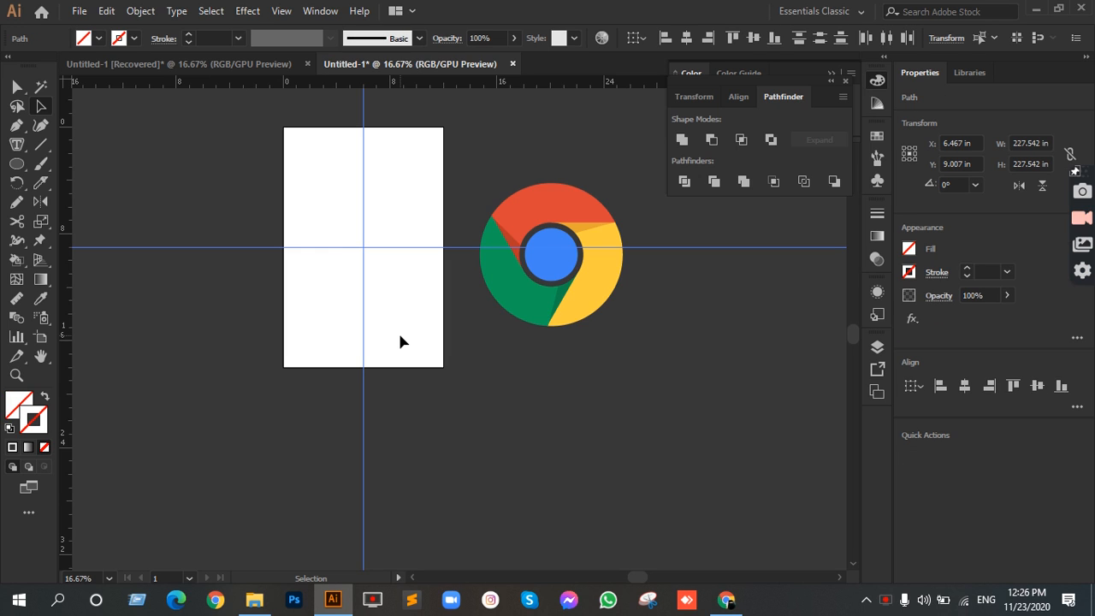
pyautogui.press('Delete')
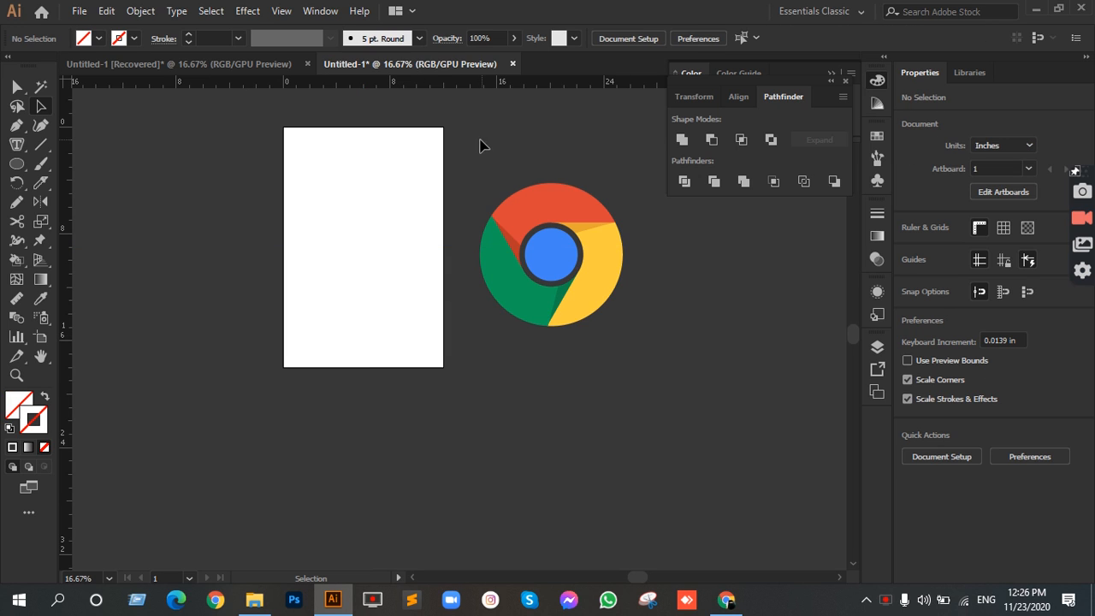
# Step: Select all pieces of the recreated logo and move them together onto the white artboard, centered horizontally
pyautogui.moveTo(636, 325); pyautogui.dragTo(704, 432)
pyautogui.moveTo(567, 254); pyautogui.dragTo(379, 241)
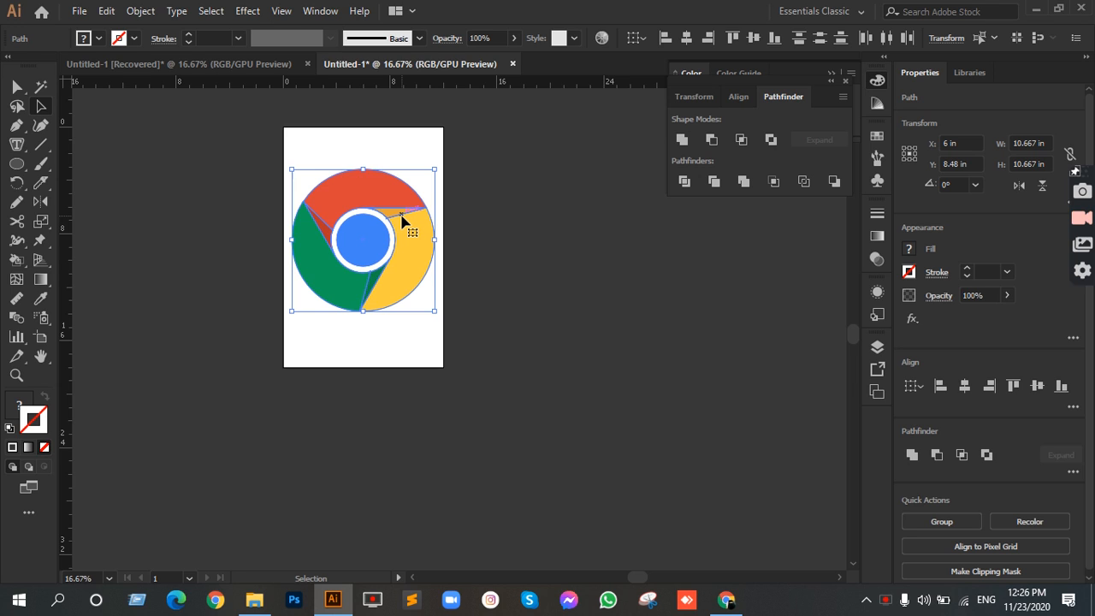
# Step: Group the logo pieces and scale the group down proportionally about its center to about 8.03 in wide
pyautogui.hotkey('ctrl', 'g')
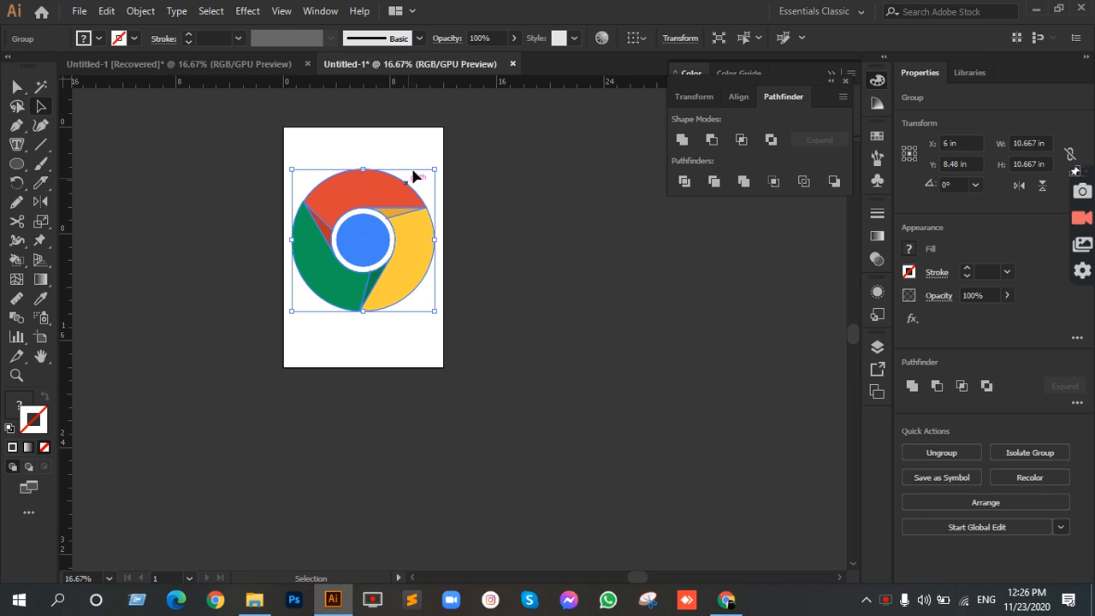
pyautogui.moveTo(434, 171); pyautogui.dragTo(417, 186)
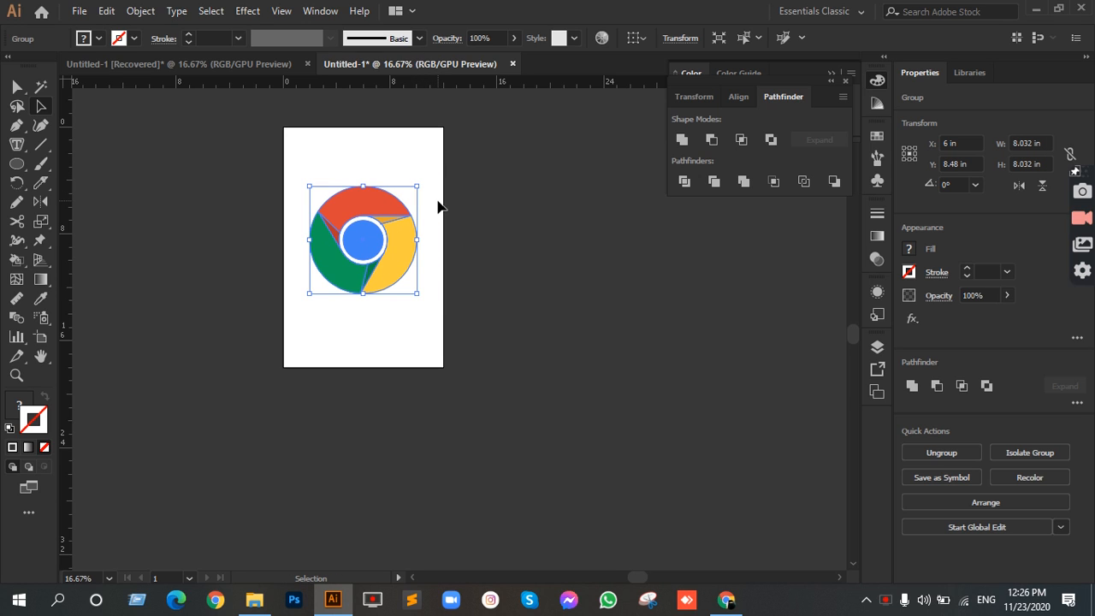
# Step: Bring the artboard's top and bottom edges in around the logo, making the artboard about 12.69 in high
pyautogui.scroll(1, 356, 224)
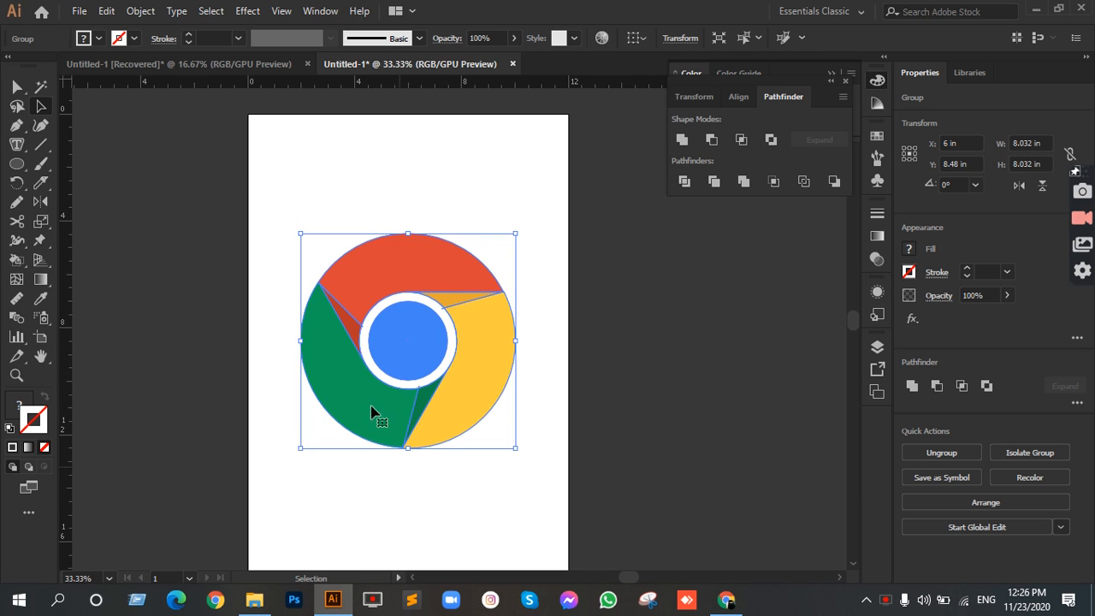
pyautogui.click(42, 339)
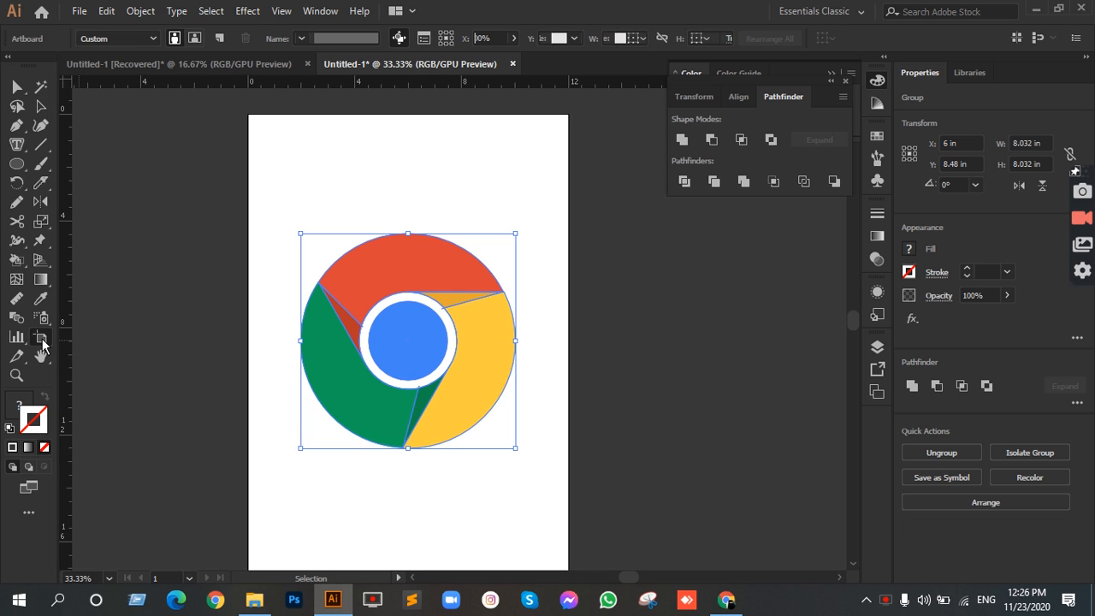
pyautogui.scroll(-2, 587, 235)
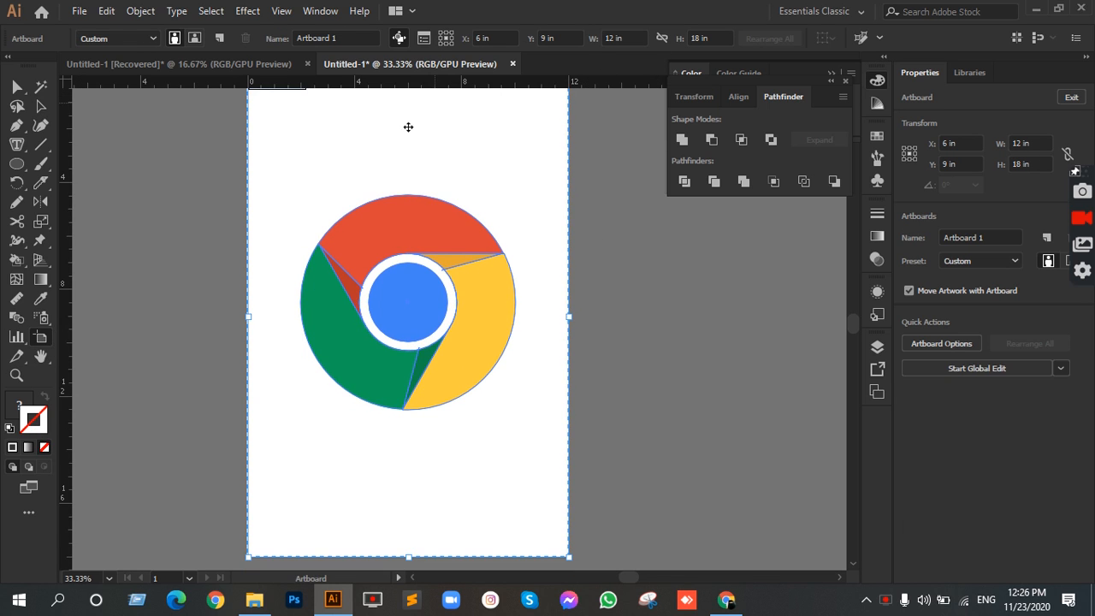
pyautogui.scroll(1, 427, 126)
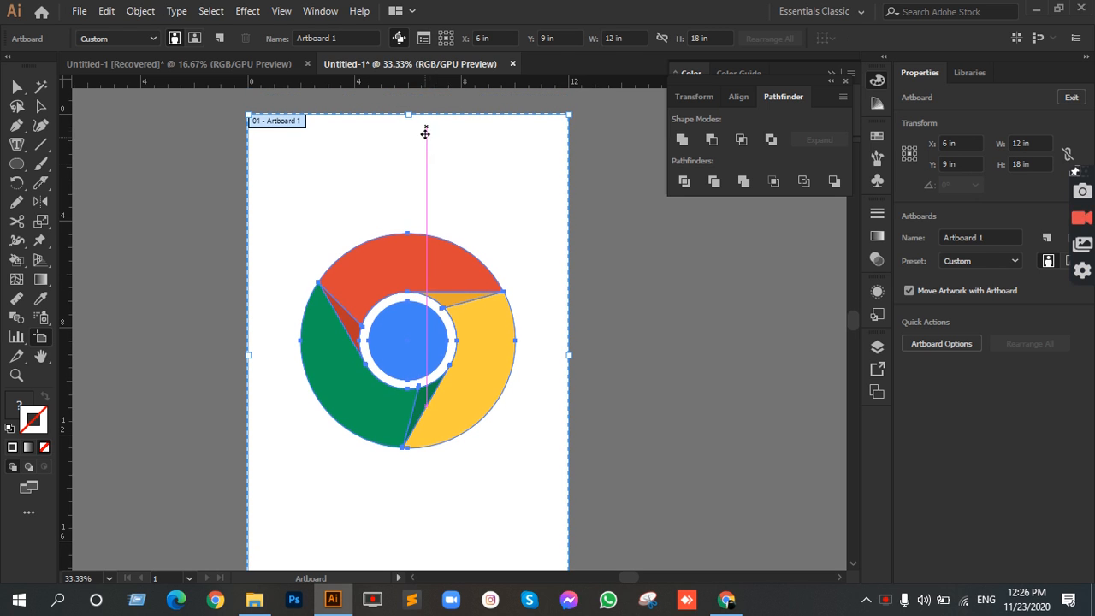
pyautogui.moveTo(410, 114); pyautogui.dragTo(408, 172)
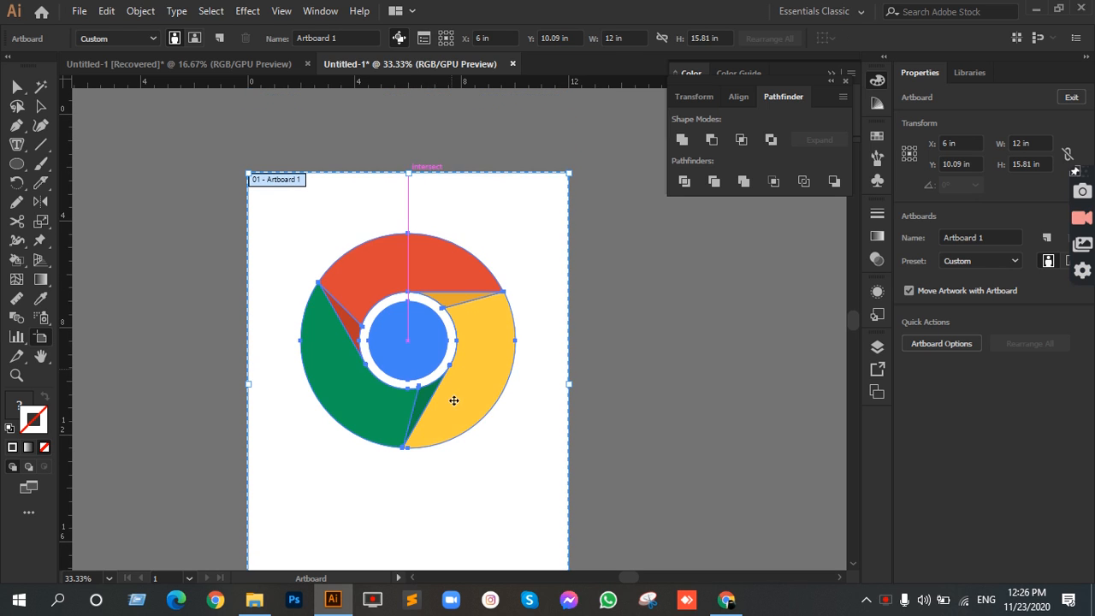
pyautogui.scroll(-2, 451, 437)
pyautogui.moveTo(410, 520); pyautogui.dragTo(413, 435)
# Step: Widen the artboard on both sides to about 13.29 in, leave artboard editing and deselect the logo
pyautogui.moveTo(568, 264); pyautogui.dragTo(590, 264)
pyautogui.click(246, 266)
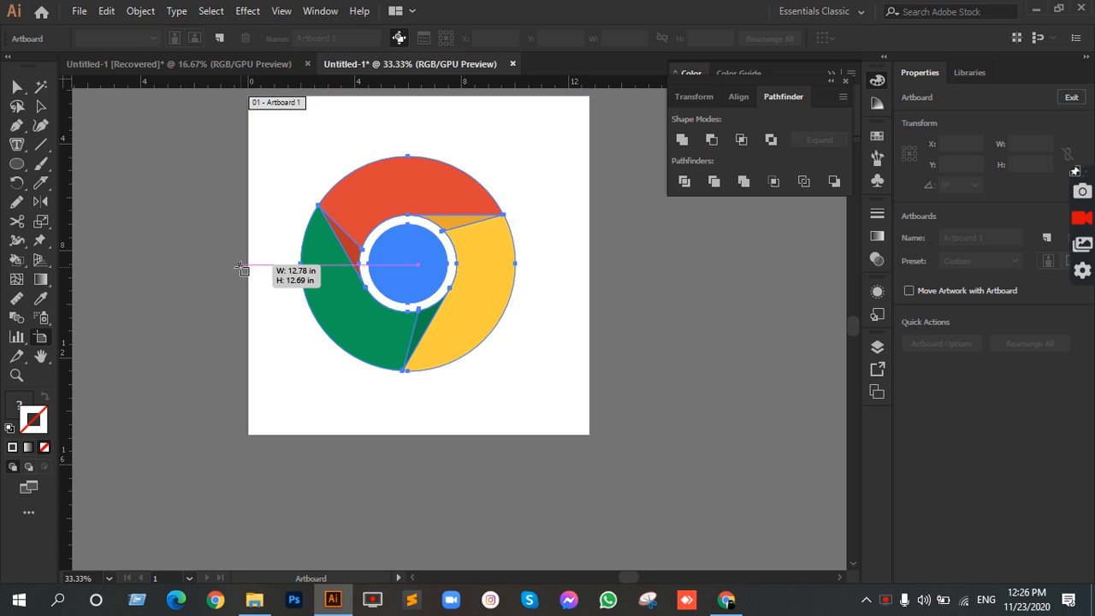
pyautogui.click(267, 246)
pyautogui.moveTo(247, 275); pyautogui.dragTo(234, 275)
pyautogui.click(40, 106)
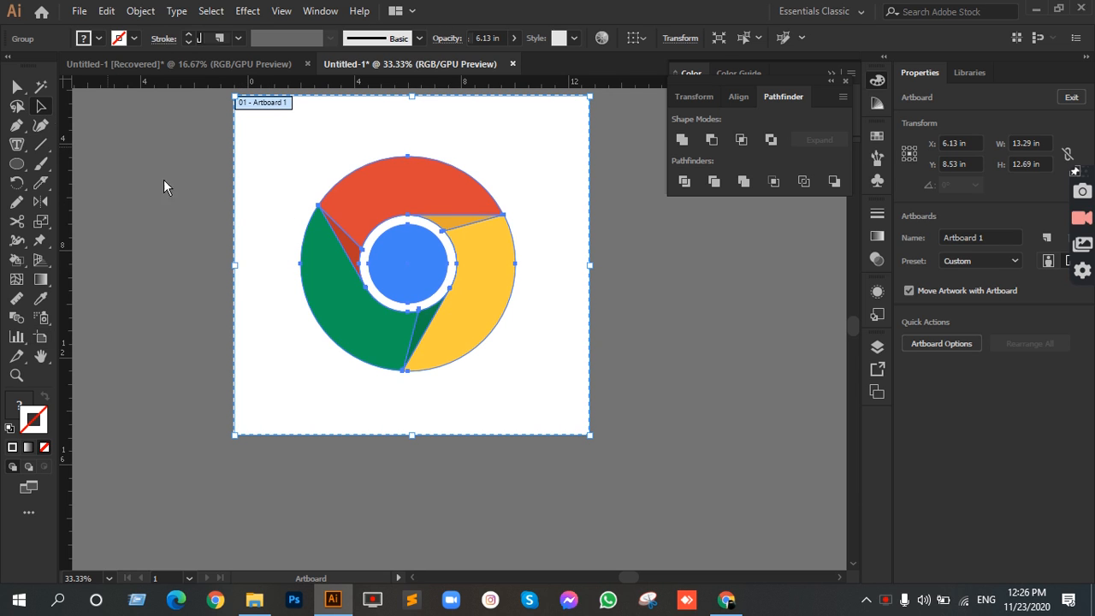
pyautogui.click(198, 239)
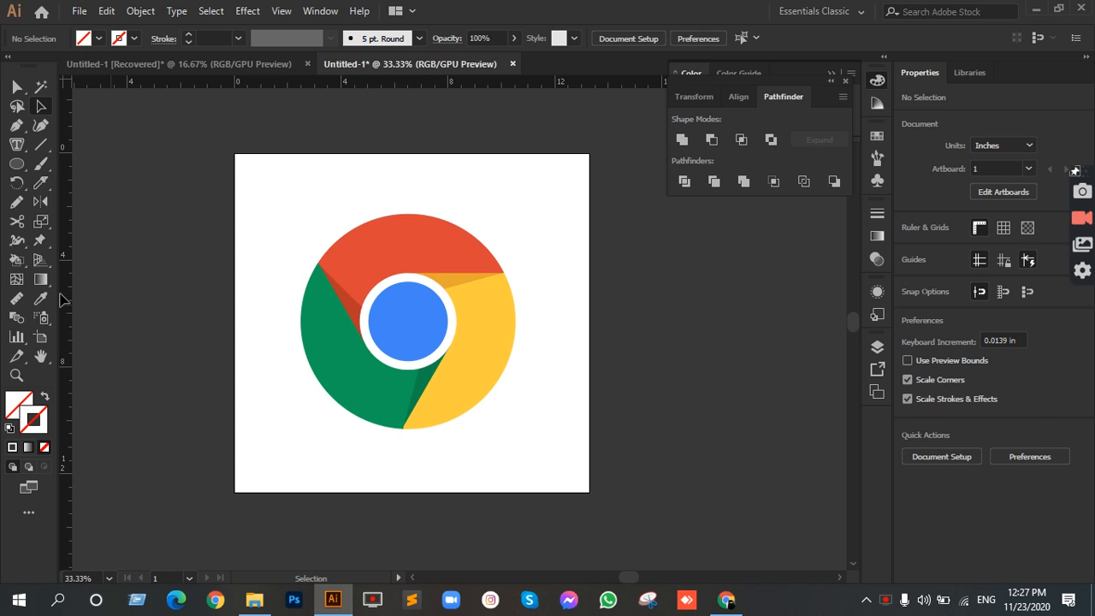
# Step: Add a point-text object with the placeholder text just below the logo and set its font size to 72 pt
pyautogui.press('t')
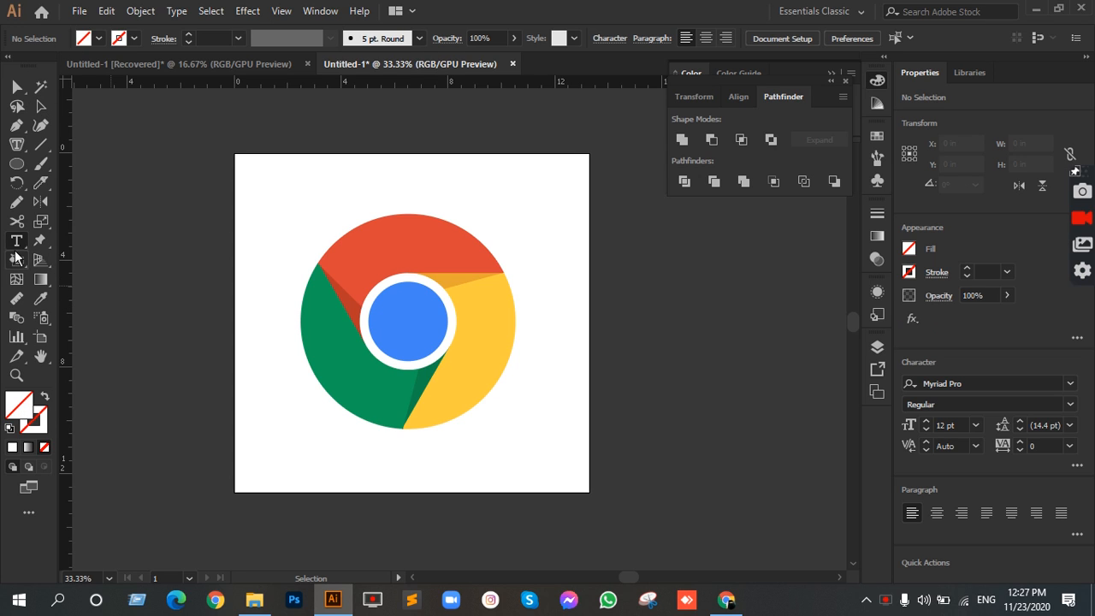
pyautogui.click(17, 242)
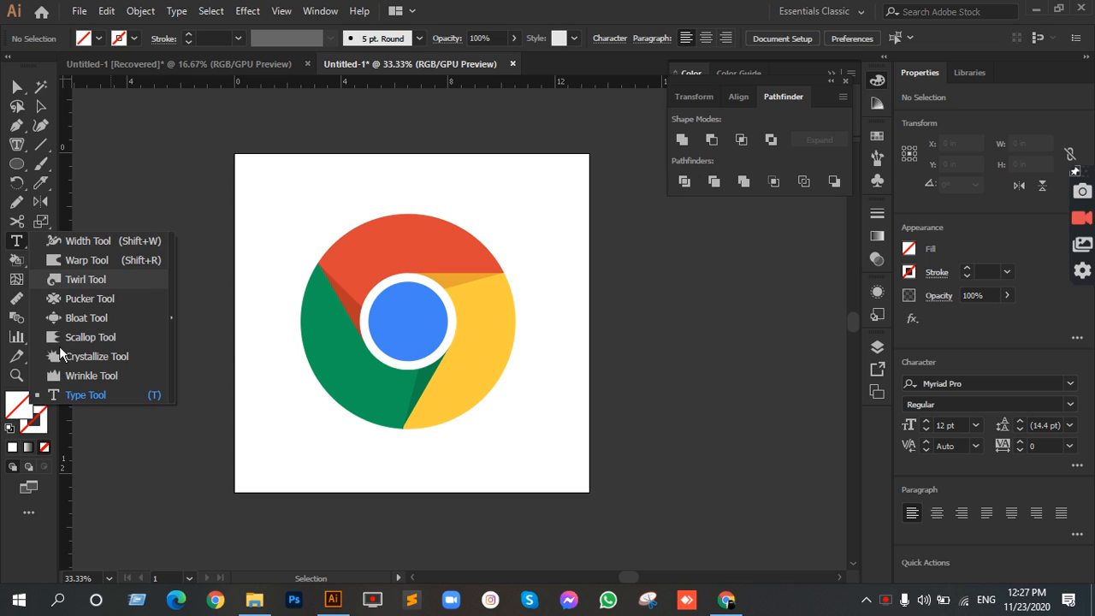
pyautogui.click(70, 395)
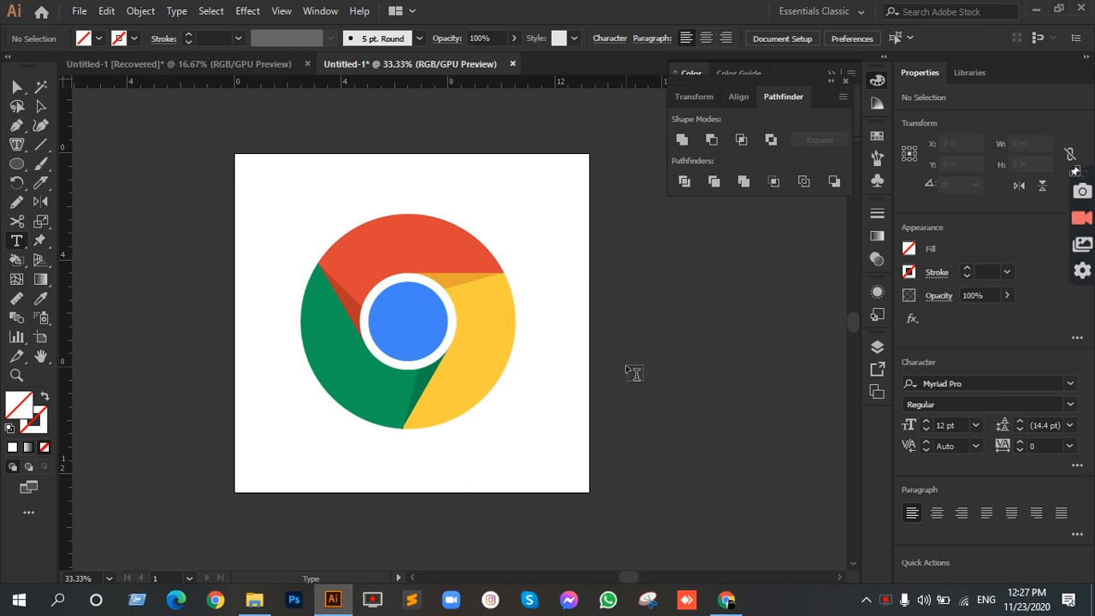
pyautogui.click(345, 457)
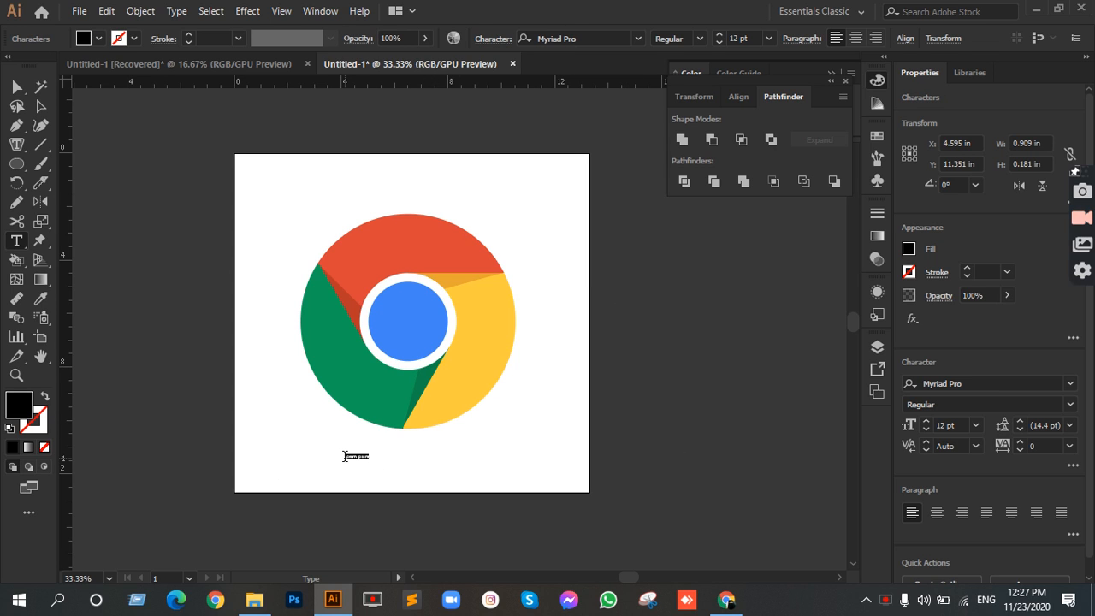
pyautogui.click(41, 106)
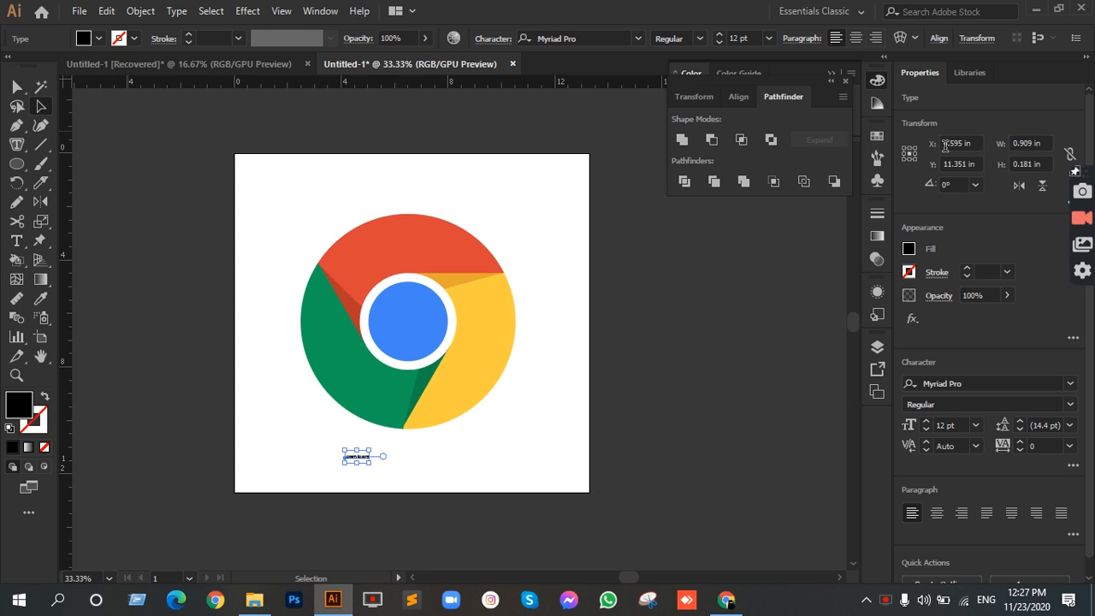
pyautogui.click(768, 38)
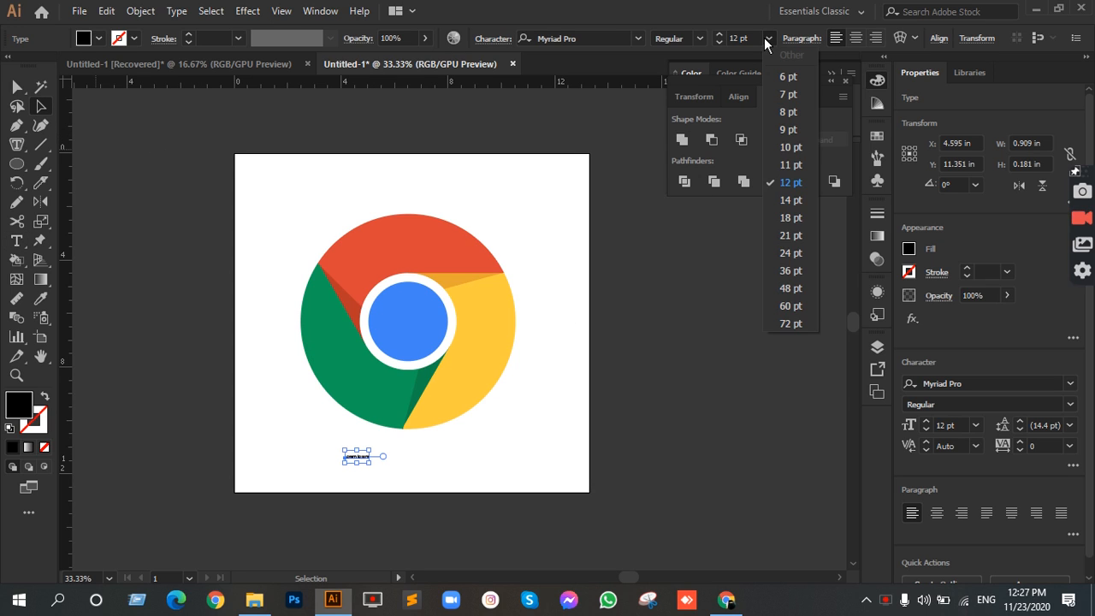
pyautogui.click(788, 325)
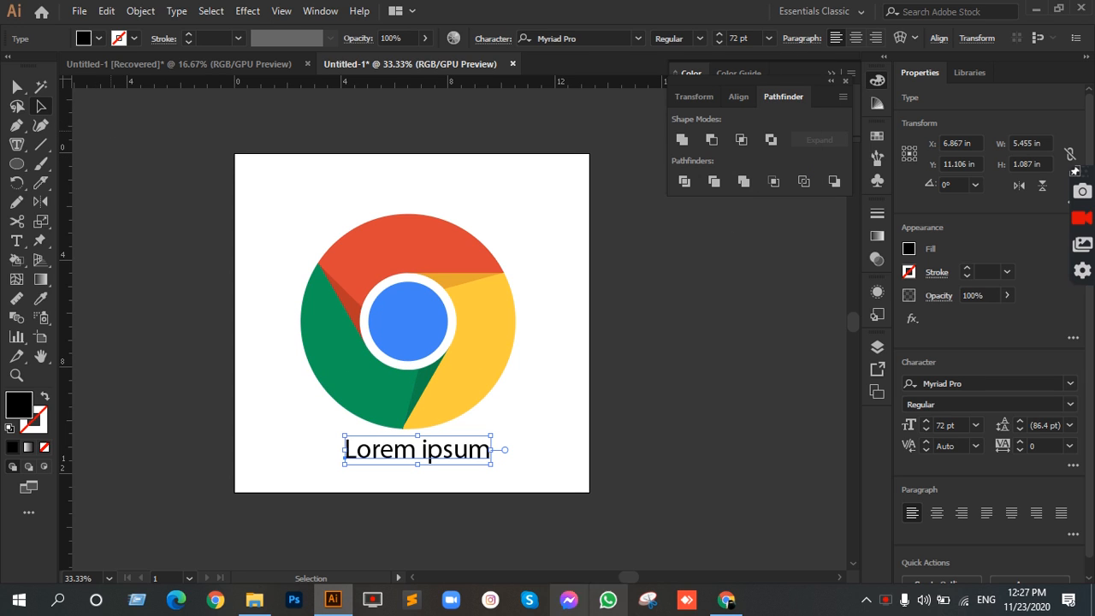
# Step: Shift the text slightly lower beneath the logo and replace its wording with "Chrome"
pyautogui.press('space')
pyautogui.moveTo(455, 305); pyautogui.dragTo(461, 244)
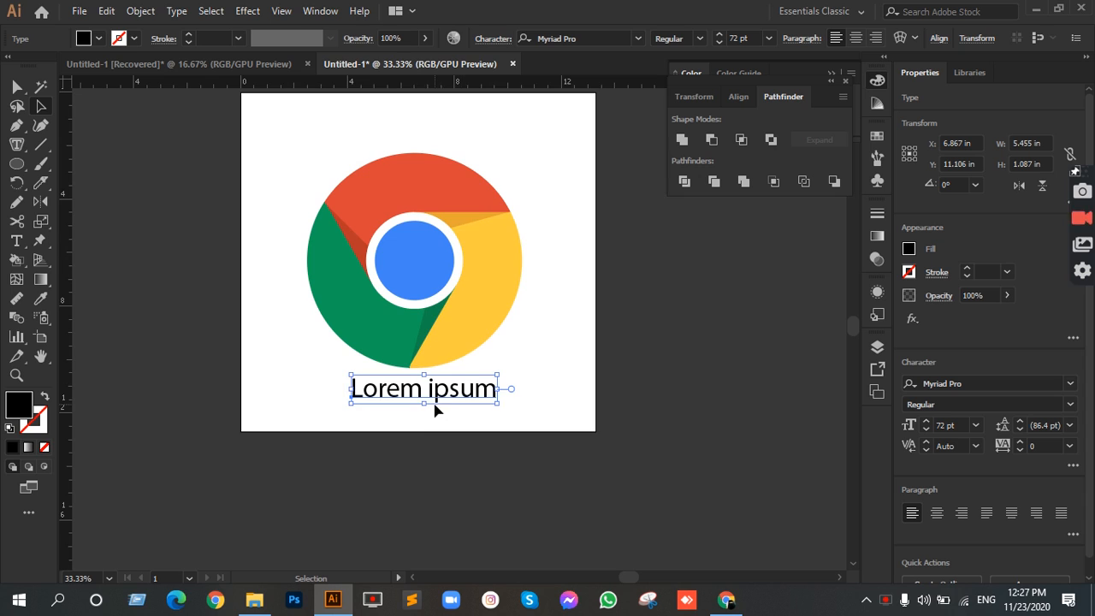
pyautogui.moveTo(436, 395); pyautogui.dragTo(439, 406)
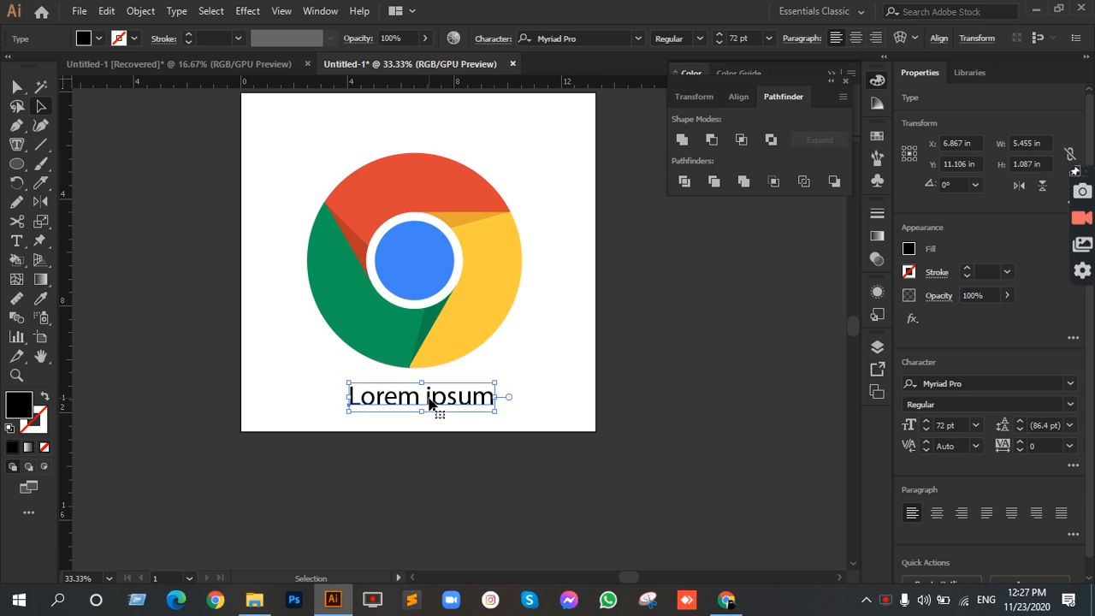
pyautogui.click(16, 241)
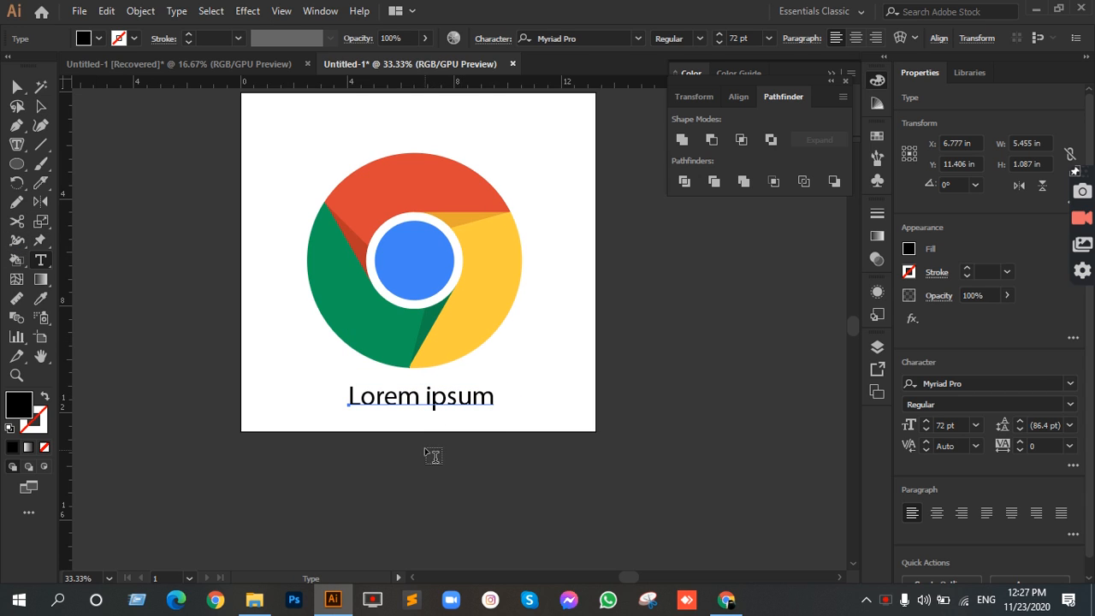
pyautogui.click(354, 398)
pyautogui.hotkey('ctrl', 'a')
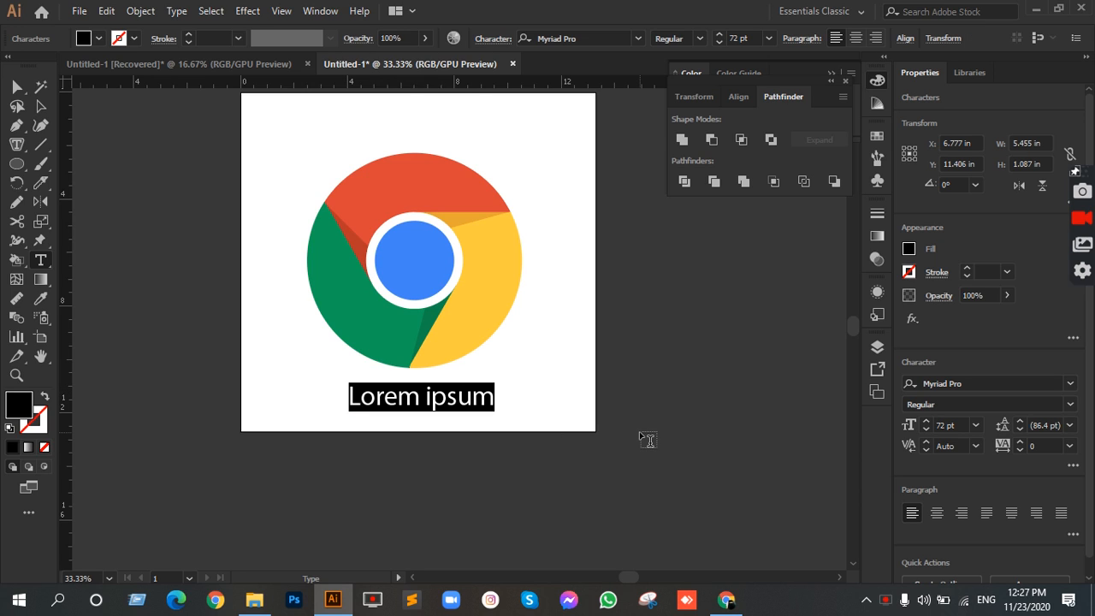
pyautogui.write('Chrome')
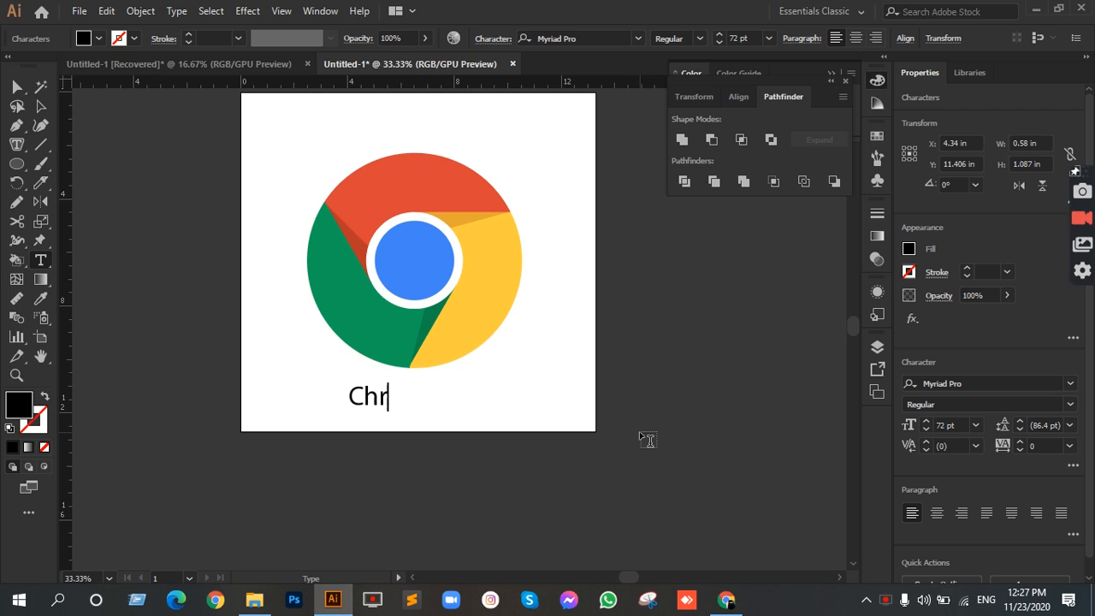
# Step: Move the "Chrome" text straight down off the white artboard and deselect it
pyautogui.click(40, 105)
pyautogui.moveTo(419, 403); pyautogui.dragTo(407, 544)
pyautogui.scroll(3, 424, 409)
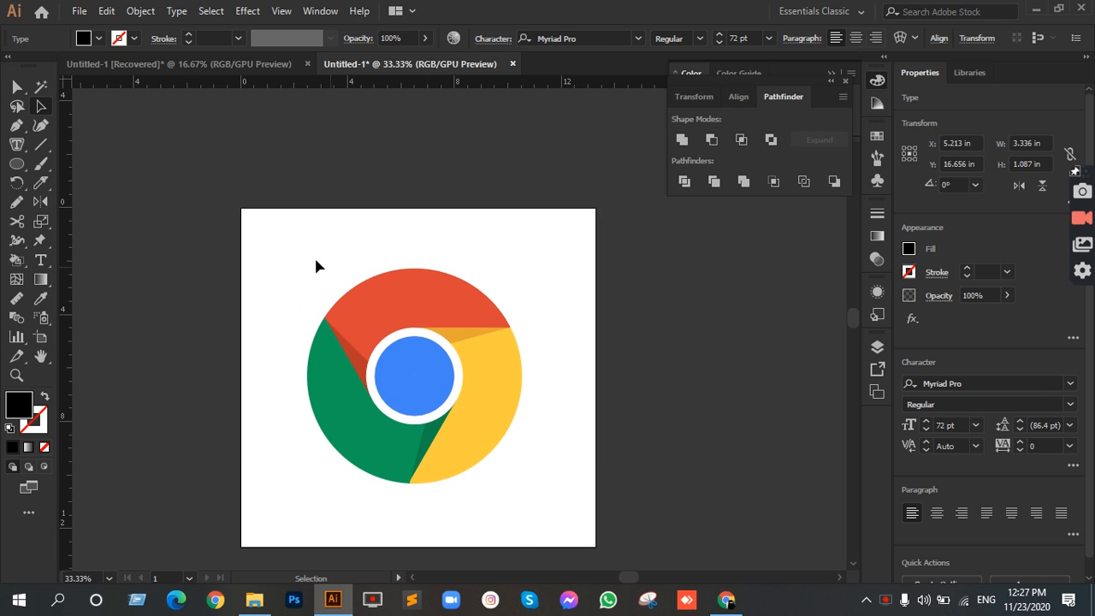
pyautogui.moveTo(508, 477); pyautogui.dragTo(511, 479)
pyautogui.click(587, 358)
# Step: Save the document to the Desktop as an Adobe Illustrator file named Untitled-1, accepting the Illustrator CC options
pyautogui.click(75, 12)
pyautogui.click(150, 161)
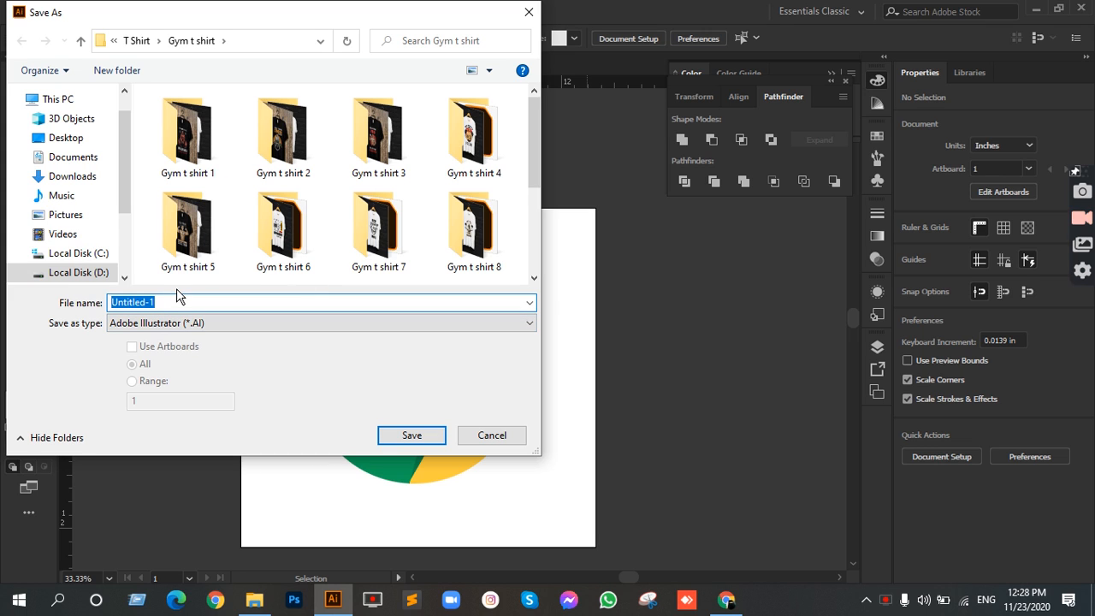
pyautogui.click(86, 138)
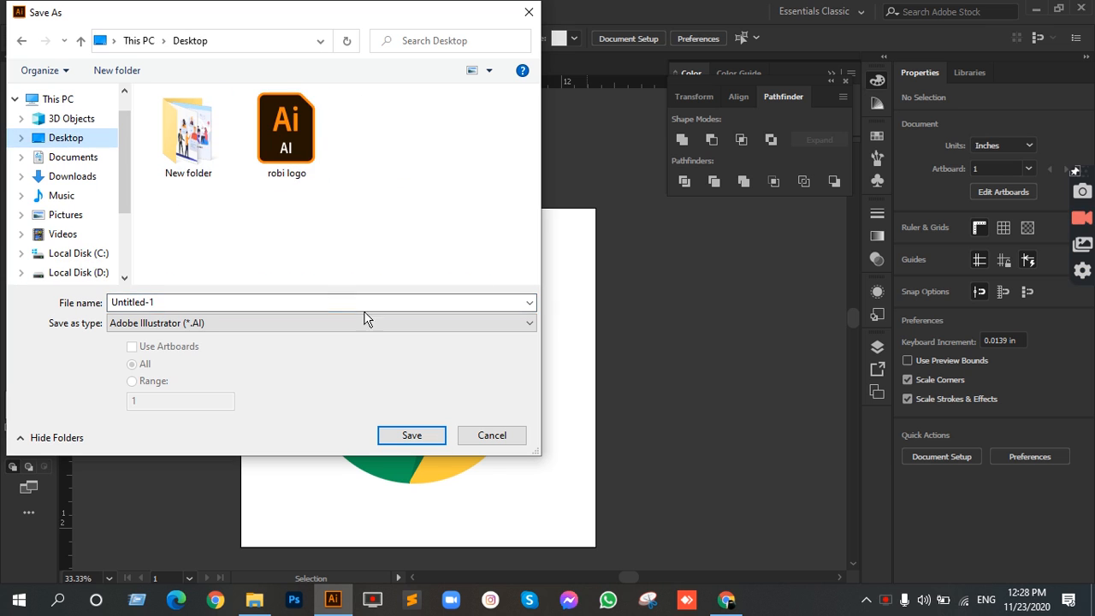
pyautogui.click(431, 435)
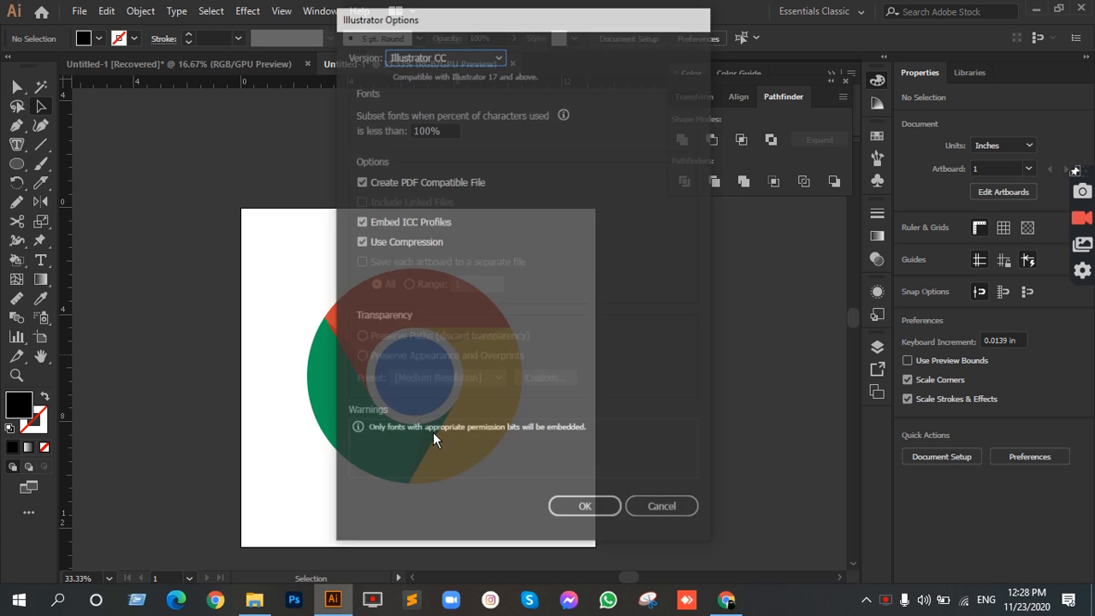
pyautogui.click(589, 507)
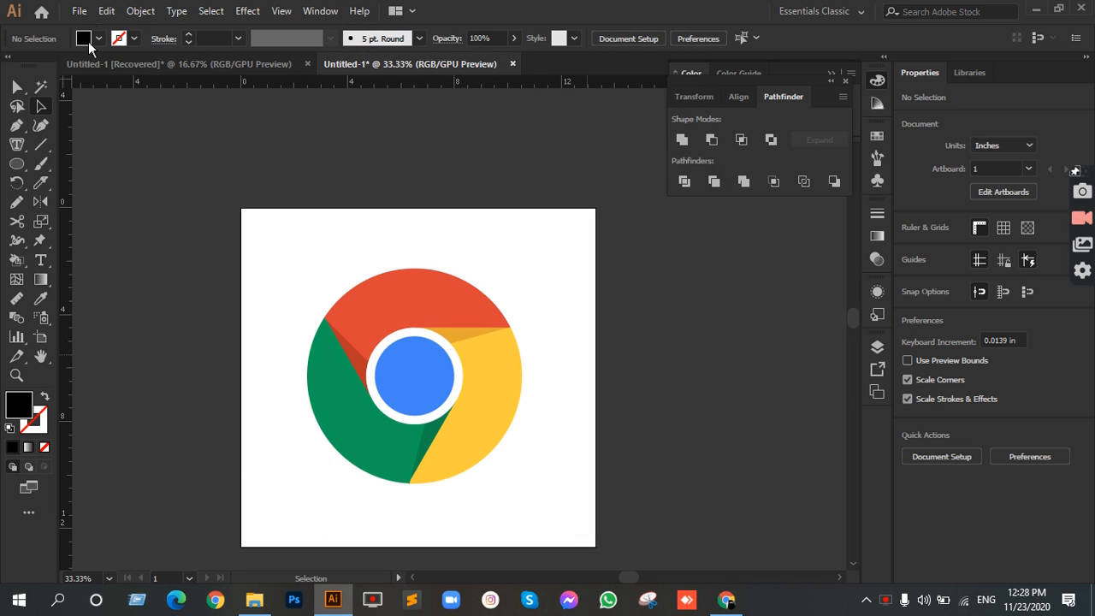
# Step: Start exporting the logo to the Desktop as a JPEG named Untitled-1, limited to the artboards
pyautogui.click(79, 10)
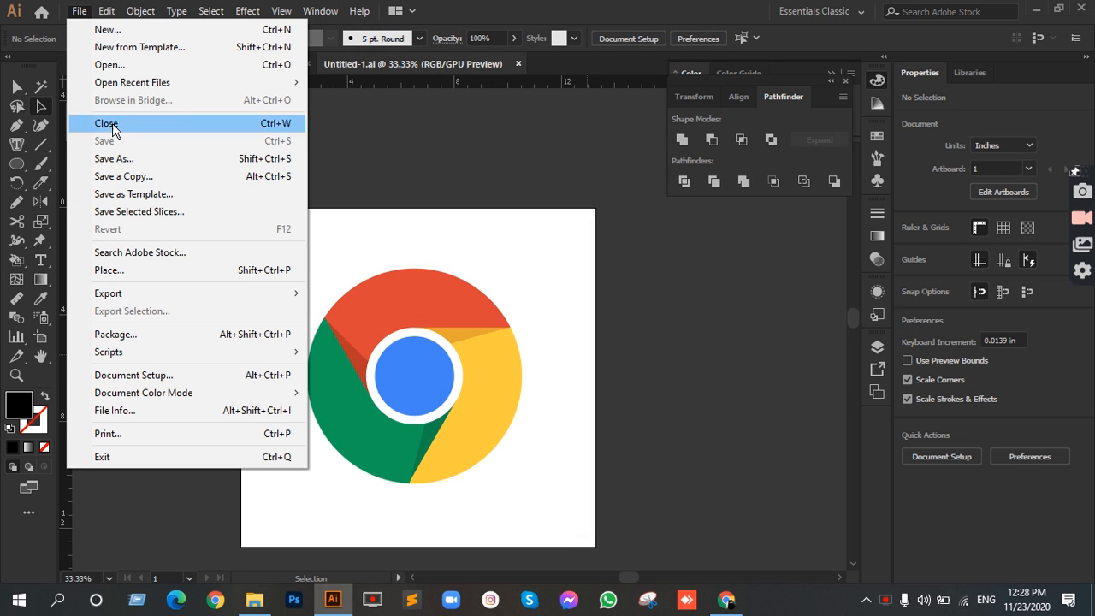
pyautogui.moveTo(199, 297)
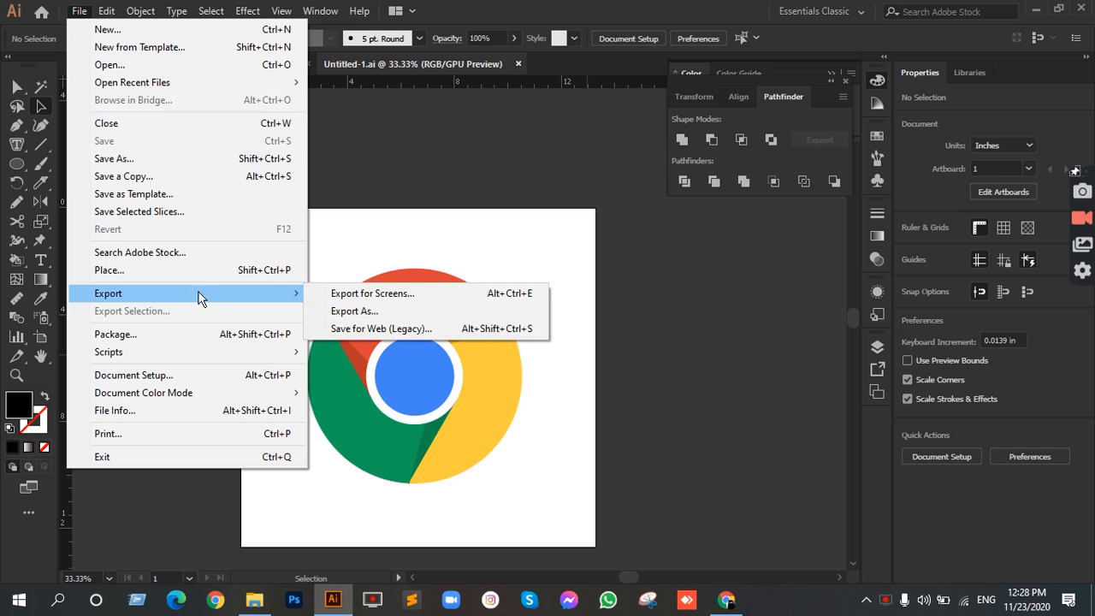
pyautogui.click(363, 313)
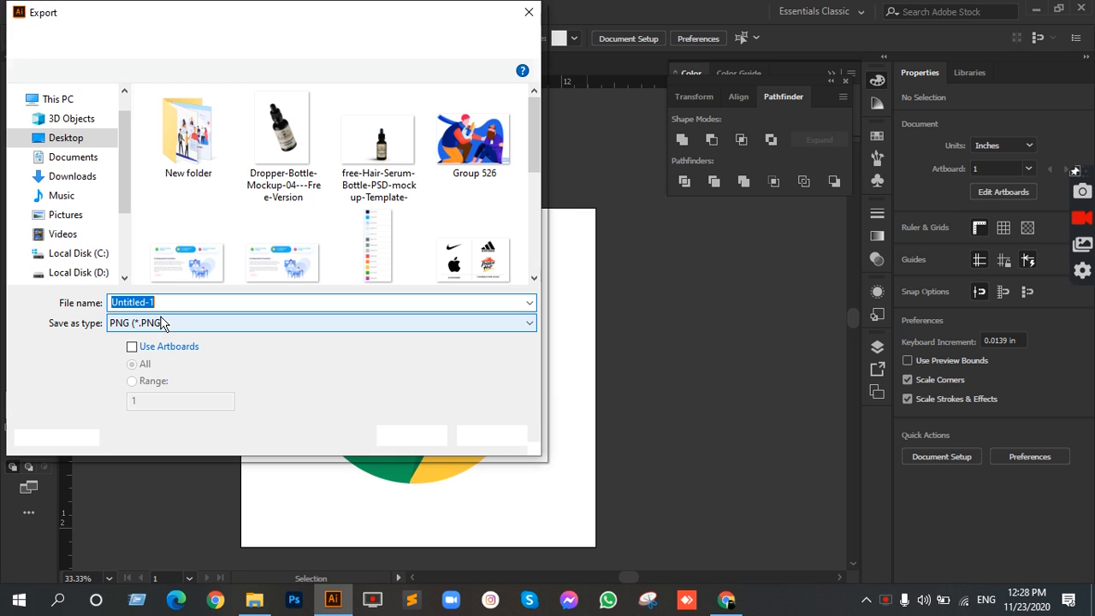
pyautogui.click(159, 322)
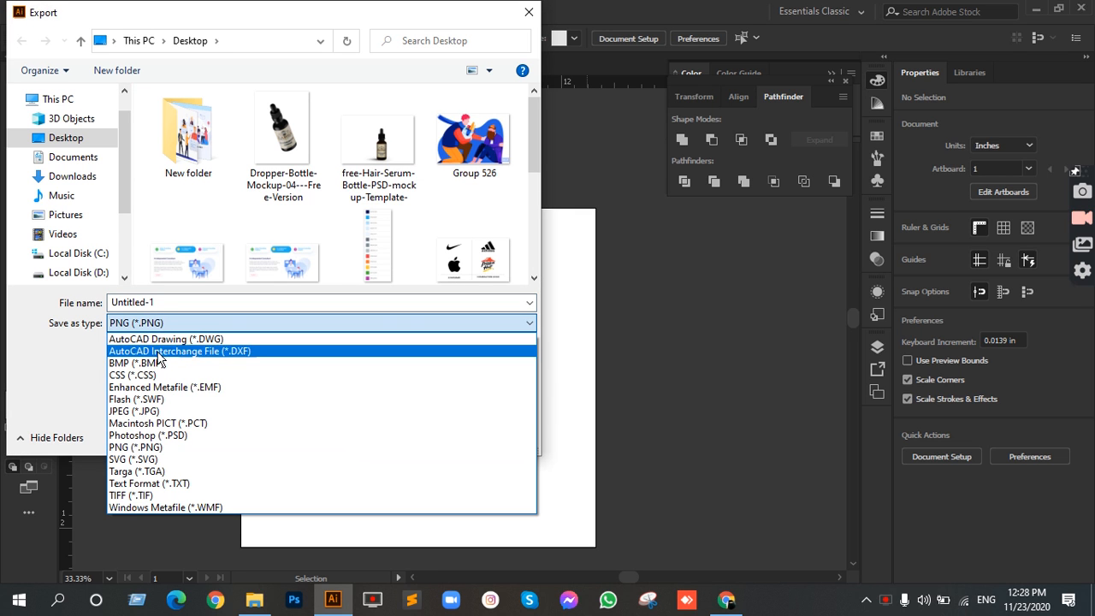
pyautogui.click(157, 415)
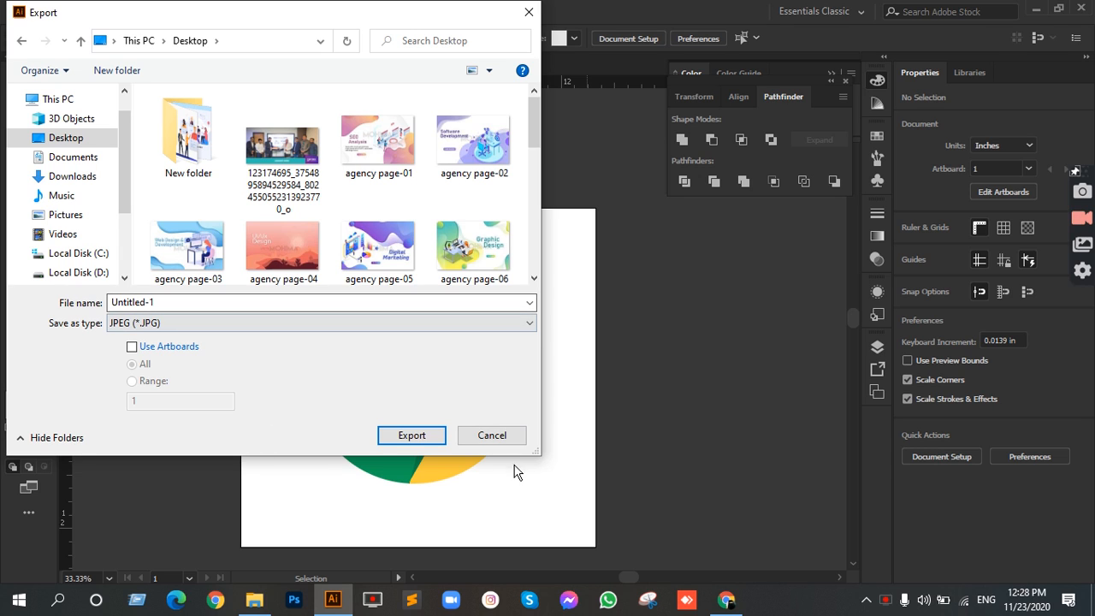
pyautogui.click(132, 346)
pyautogui.click(414, 438)
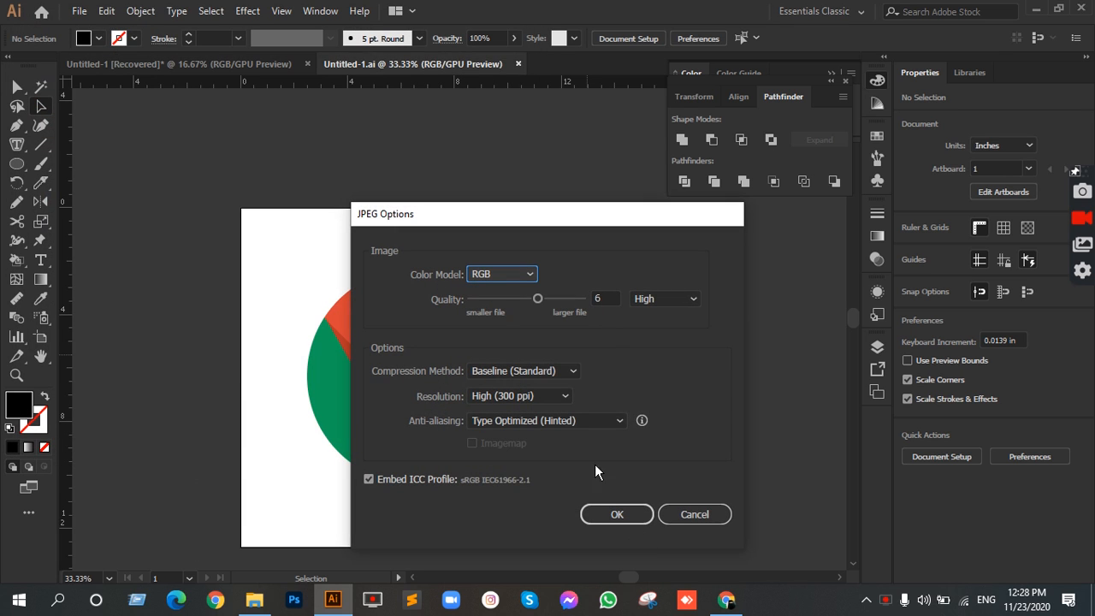
# Step: Complete the JPEG export with the RGB color model and High (300 ppi) resolution
pyautogui.moveTo(509, 220); pyautogui.dragTo(713, 163)
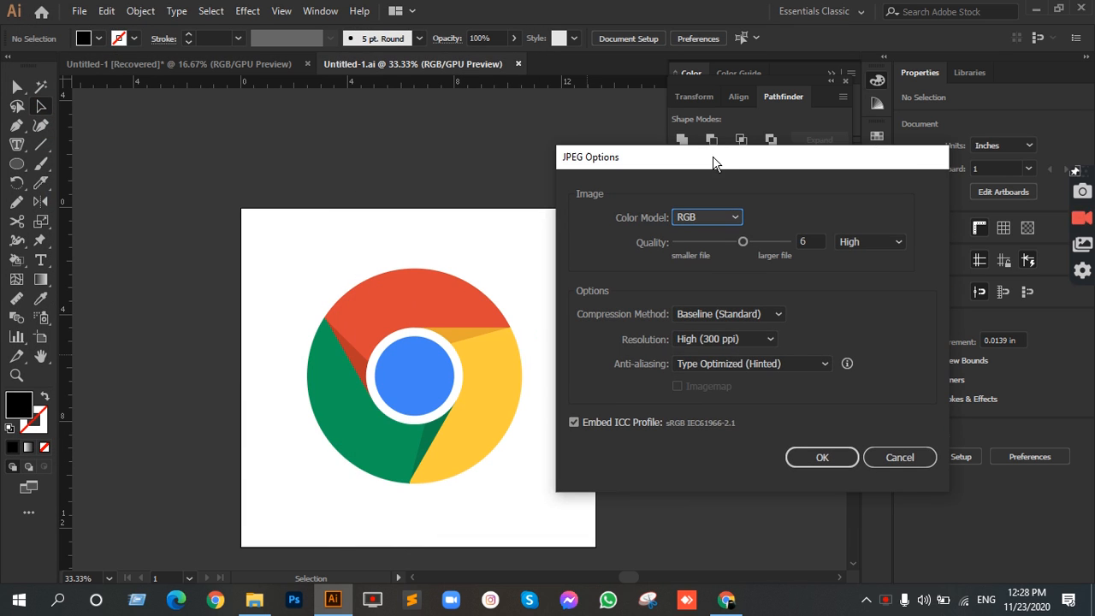
pyautogui.click(754, 340)
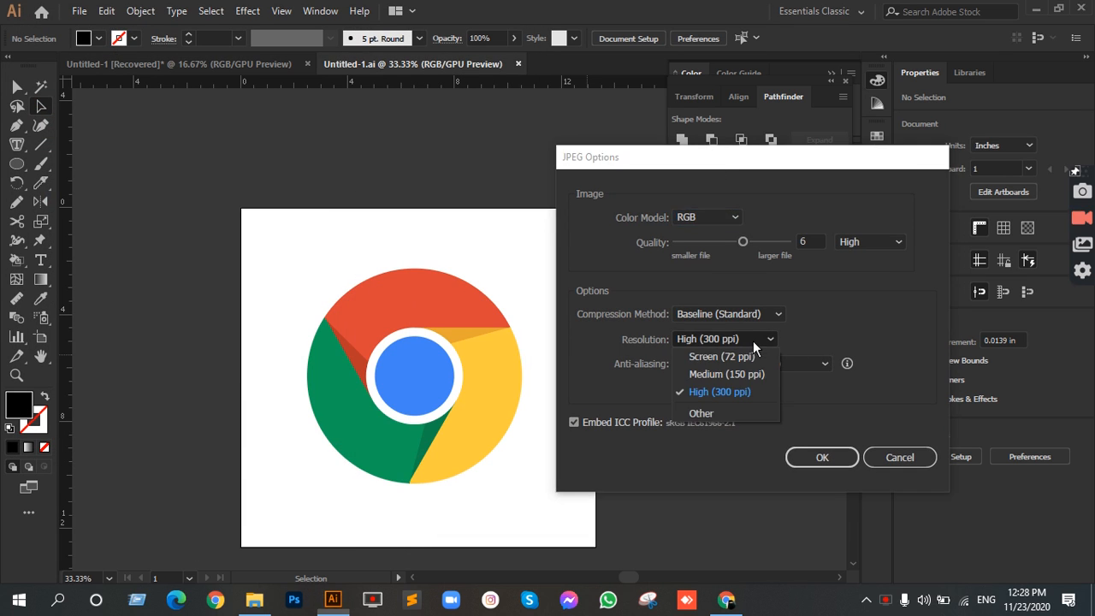
pyautogui.click(721, 392)
pyautogui.click(715, 219)
pyautogui.click(715, 219)
pyautogui.click(853, 459)
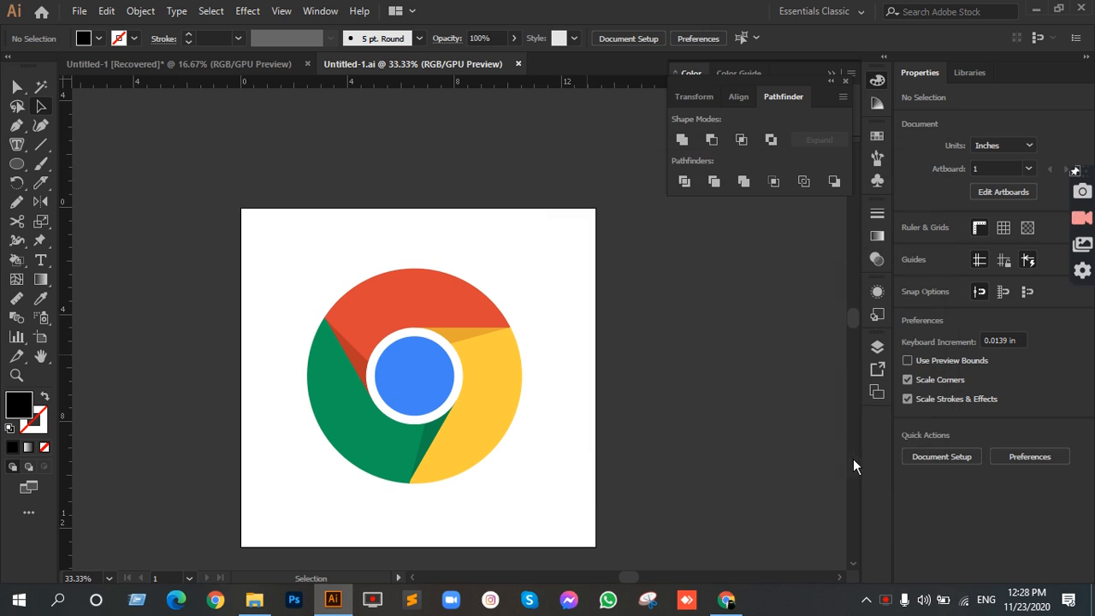
# Step: Select the grouped Chrome logo on the artboard
pyautogui.click(40, 108)
pyautogui.scroll(-1, 517, 173)
pyautogui.click(425, 254)
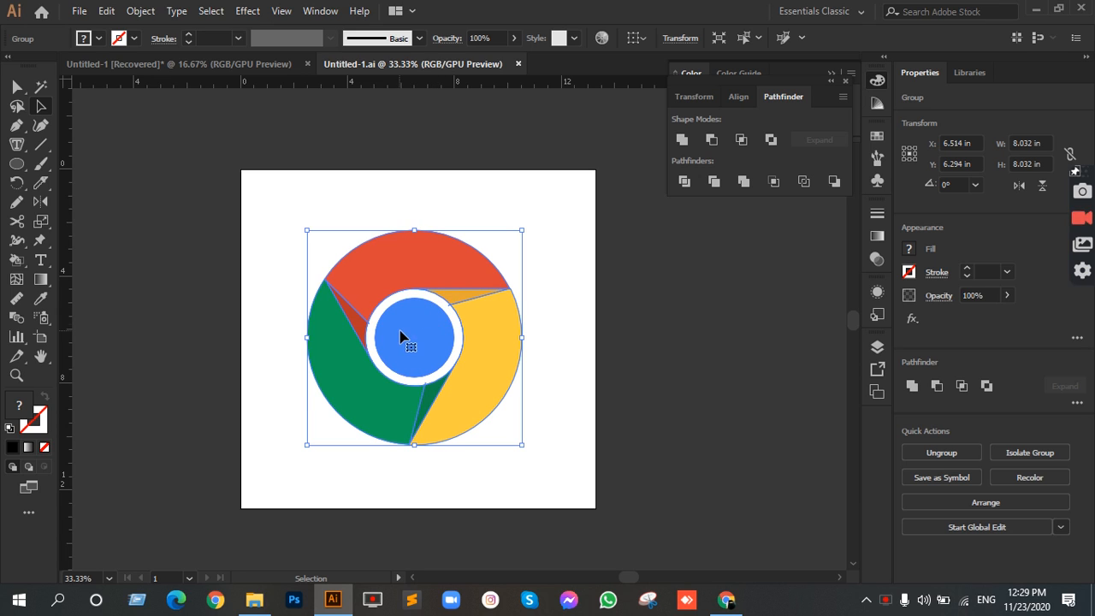
# Step: Place a horizontal ruler guide at about 6.09 in and a vertical one crossing it near the centre of the blue circle
pyautogui.moveTo(281, 82); pyautogui.dragTo(318, 332)
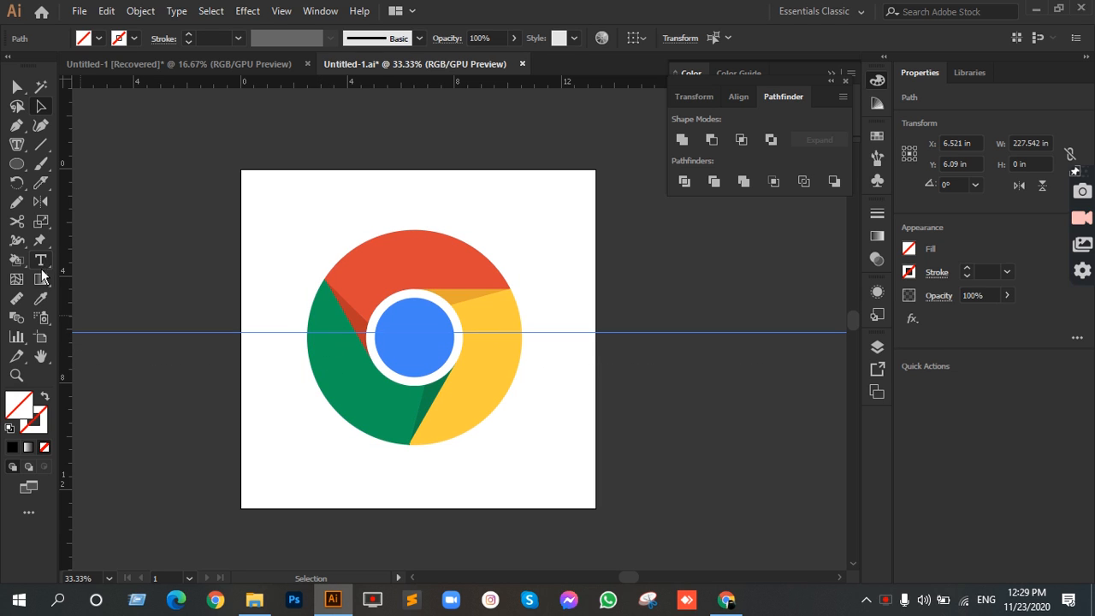
pyautogui.moveTo(67, 226); pyautogui.dragTo(412, 410)
pyautogui.moveTo(437, 143); pyautogui.dragTo(440, 146)
pyautogui.moveTo(687, 308); pyautogui.dragTo(698, 397)
pyautogui.click(698, 398)
pyautogui.moveTo(356, 146); pyautogui.dragTo(569, 210)
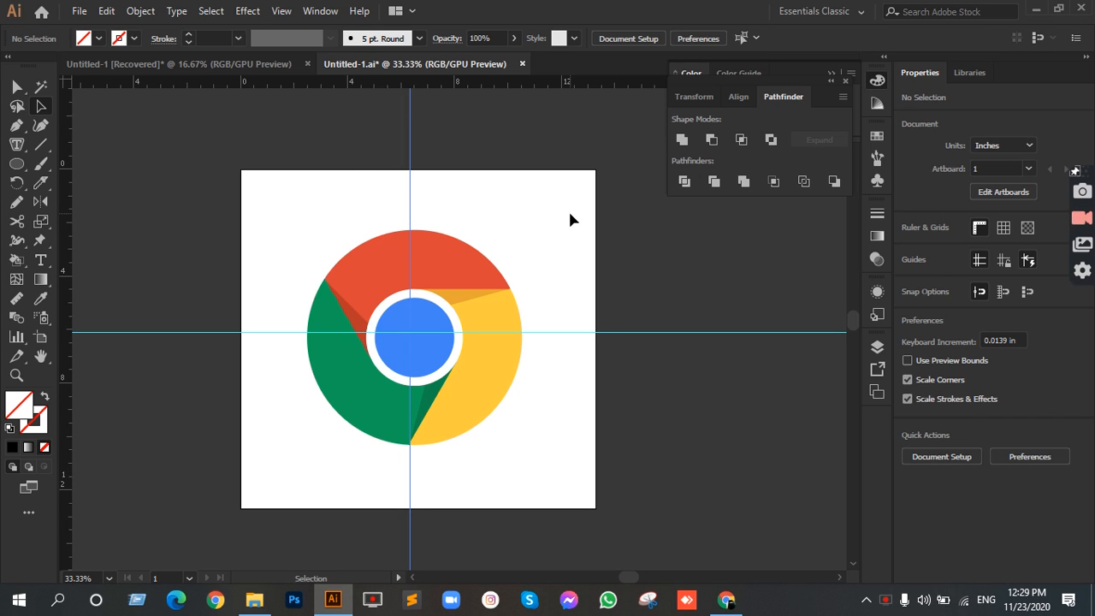
pyautogui.click(569, 213)
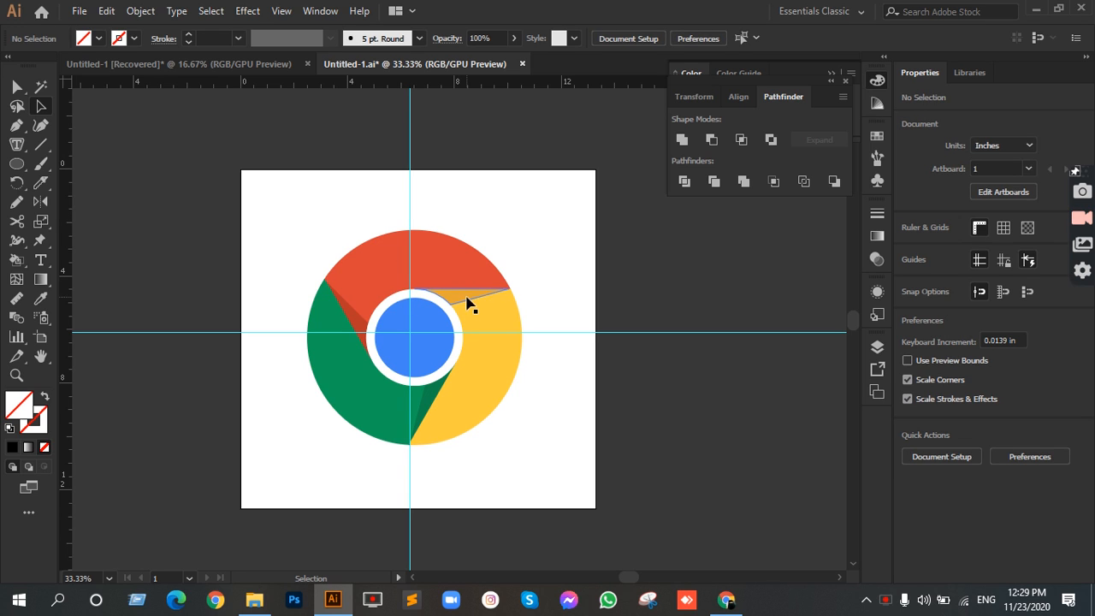
# Step: Draw a near-horizontal line about 4.23 in long from the vertical guide along the boundary between the red and yellow segments
pyautogui.press('\\')
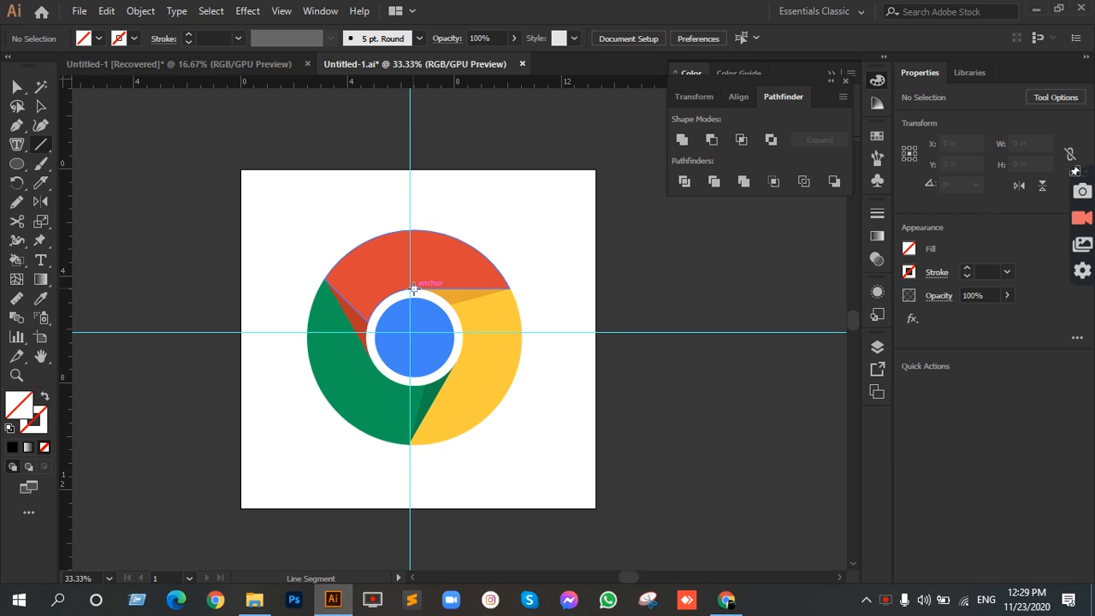
pyautogui.moveTo(409, 291); pyautogui.dragTo(522, 290)
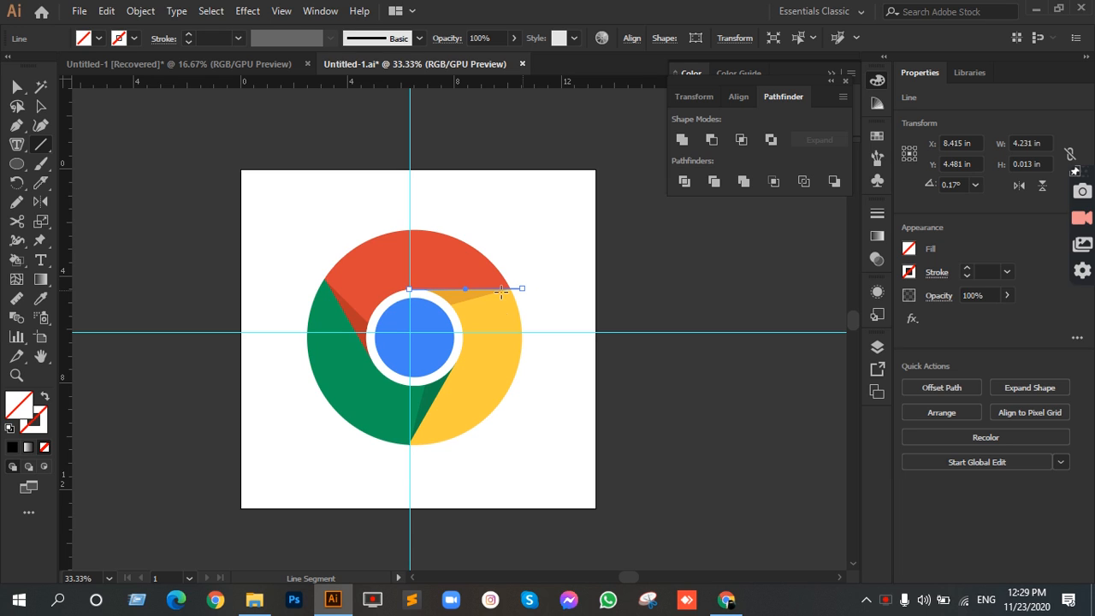
pyautogui.click(40, 106)
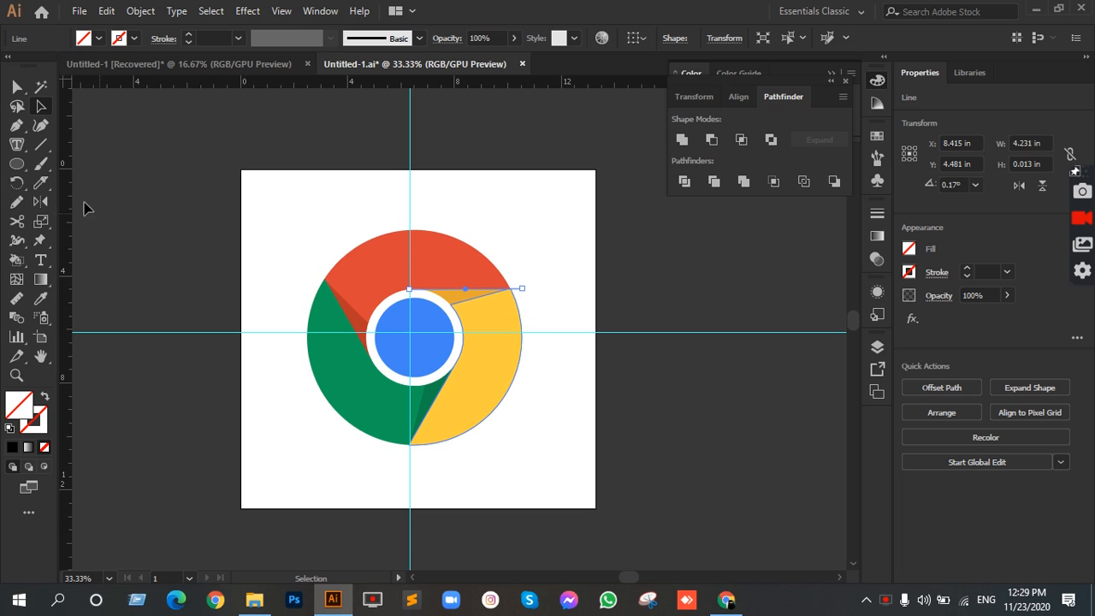
# Step: Rotate a copy of the line by 120° about the guide intersection, and repeat the transformation for a third line
pyautogui.click(16, 182)
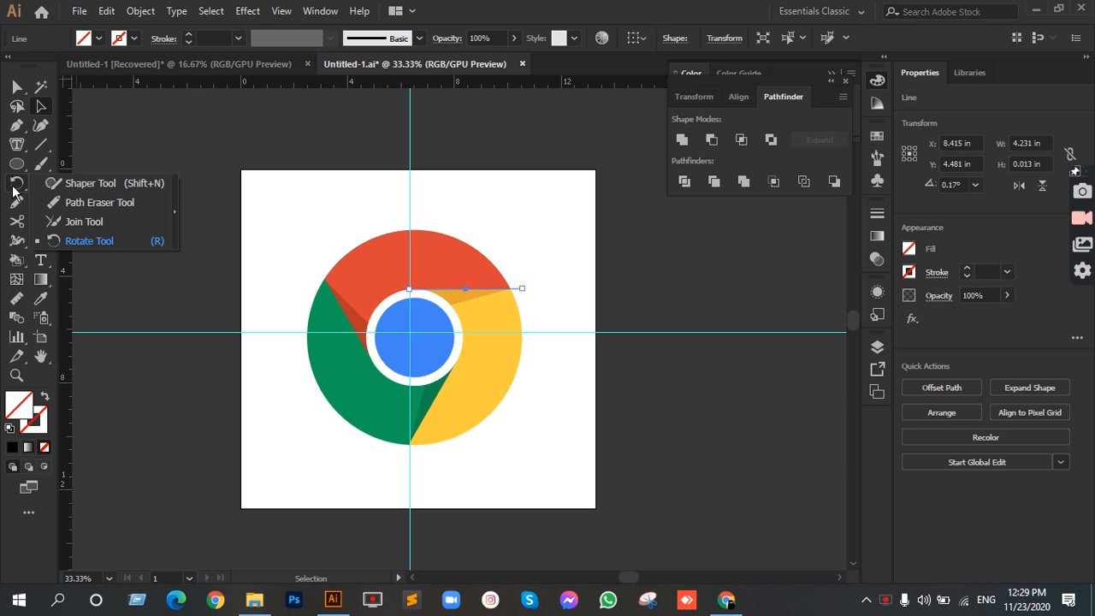
pyautogui.click(117, 238)
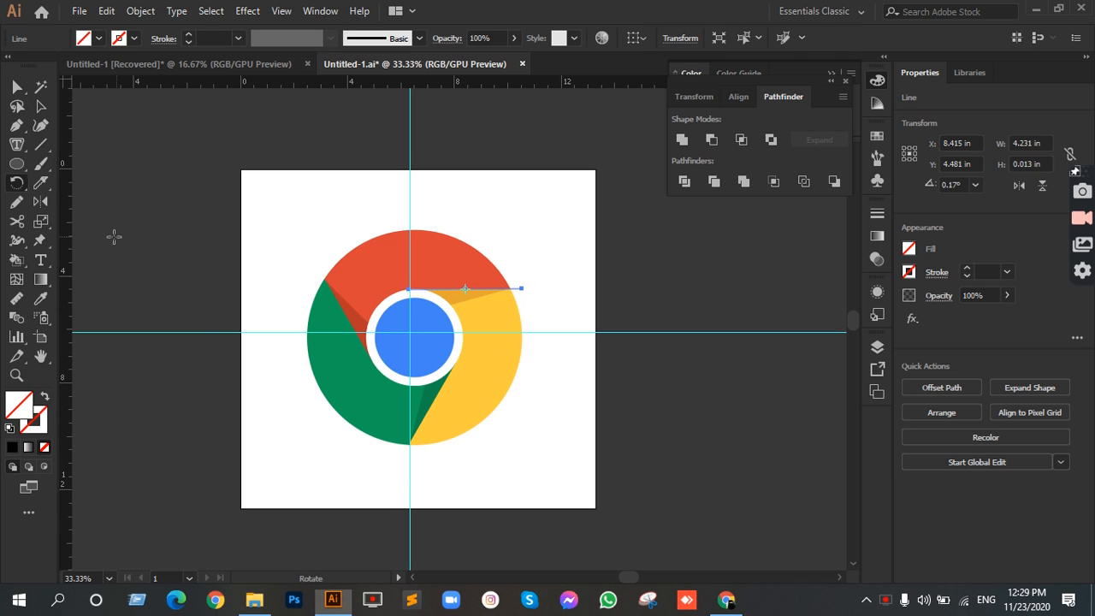
pyautogui.keyDown('alt'); pyautogui.click(410, 332); pyautogui.keyUp('alt')
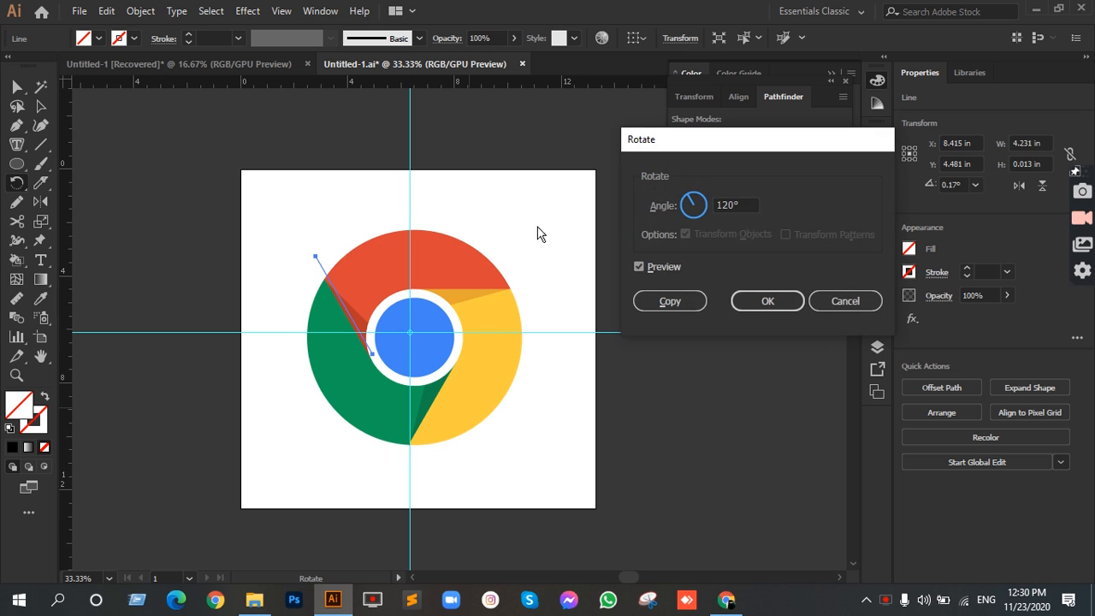
pyautogui.moveTo(685, 153); pyautogui.dragTo(844, 173)
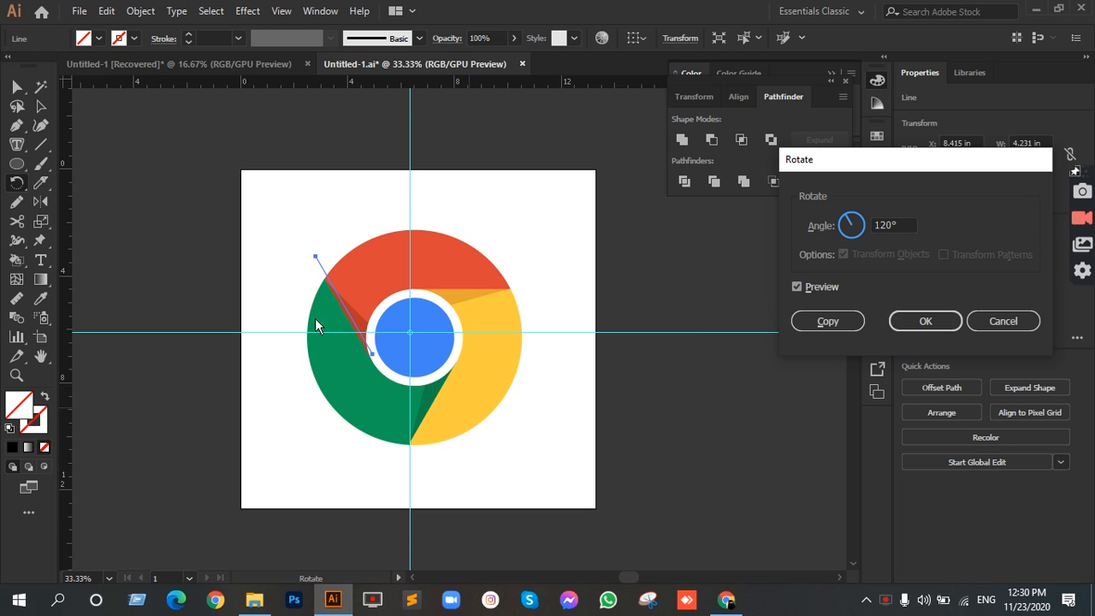
pyautogui.click(848, 326)
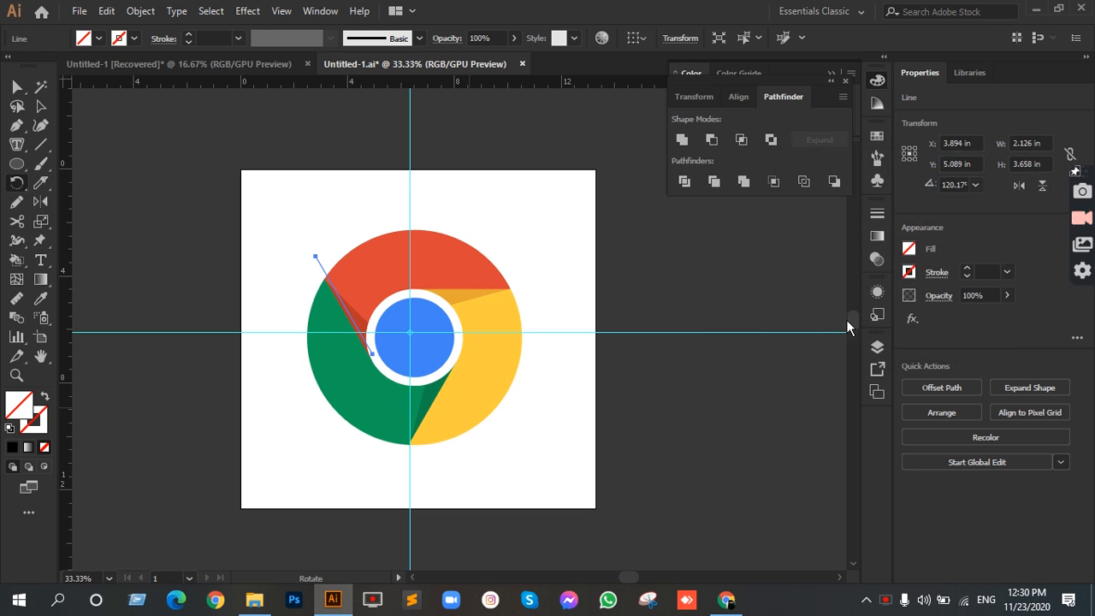
pyautogui.hotkey('ctrl', 'd')
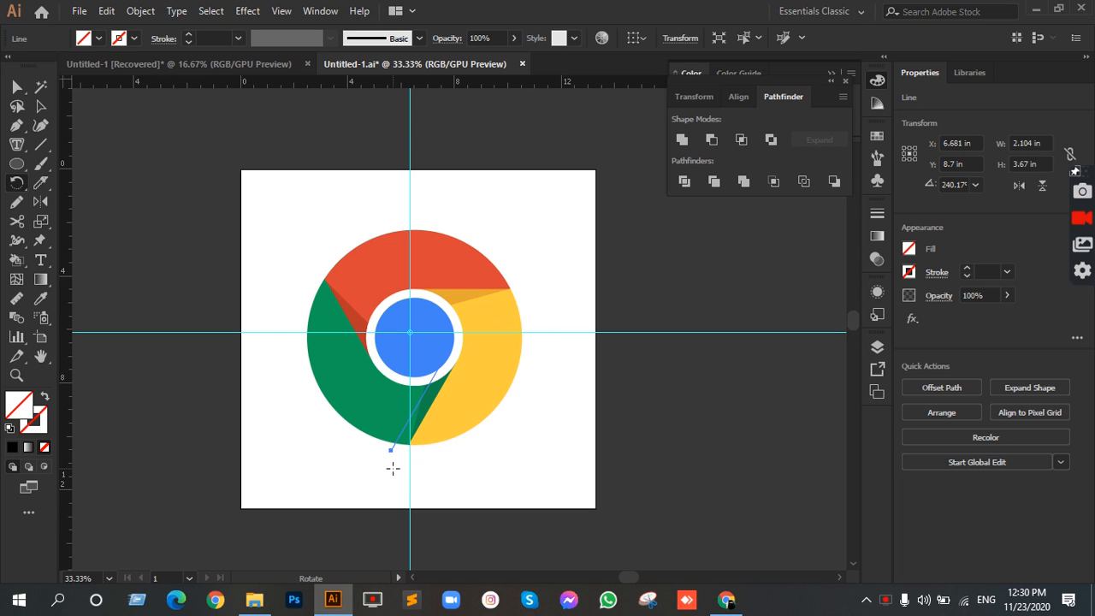
# Step: Select all the artwork, including the logo and its construction lines, and click off it to clear the selection
pyautogui.click(40, 106)
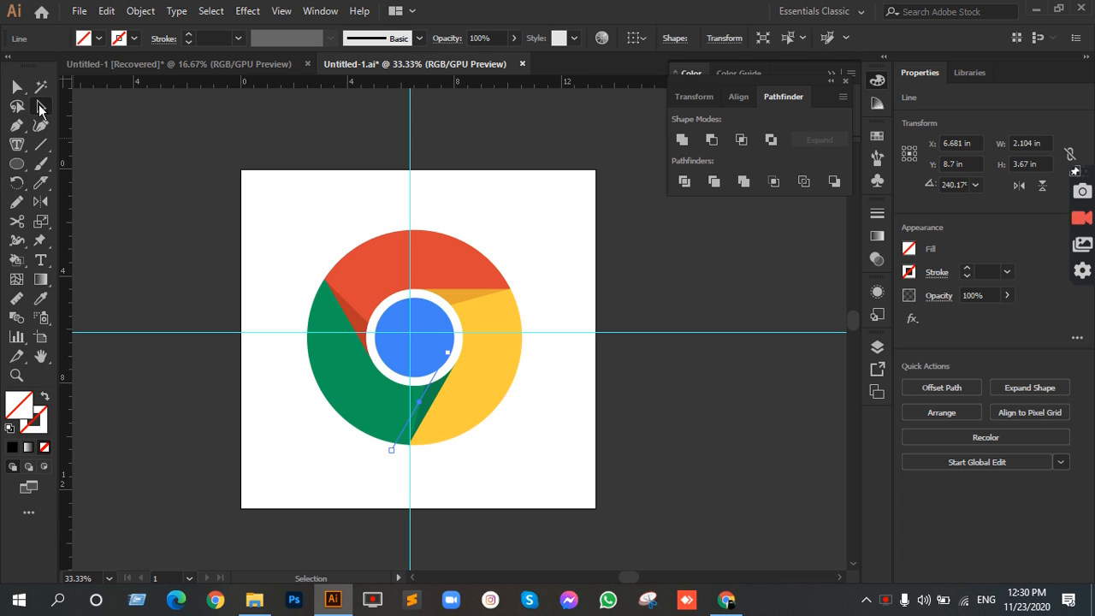
pyautogui.hotkey('ctrl', 'a')
pyautogui.click(611, 261)
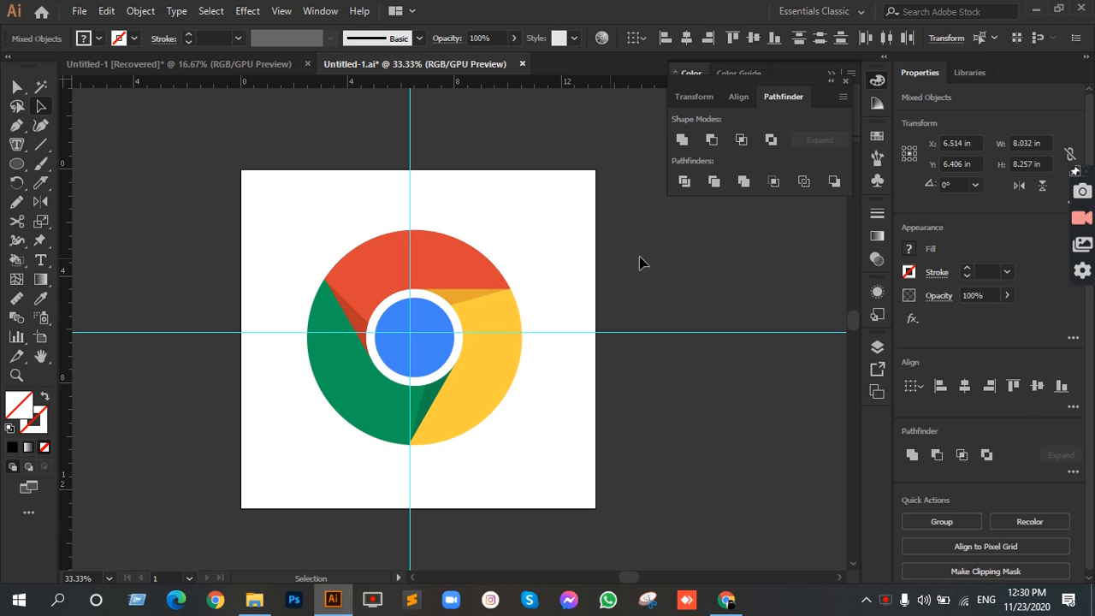